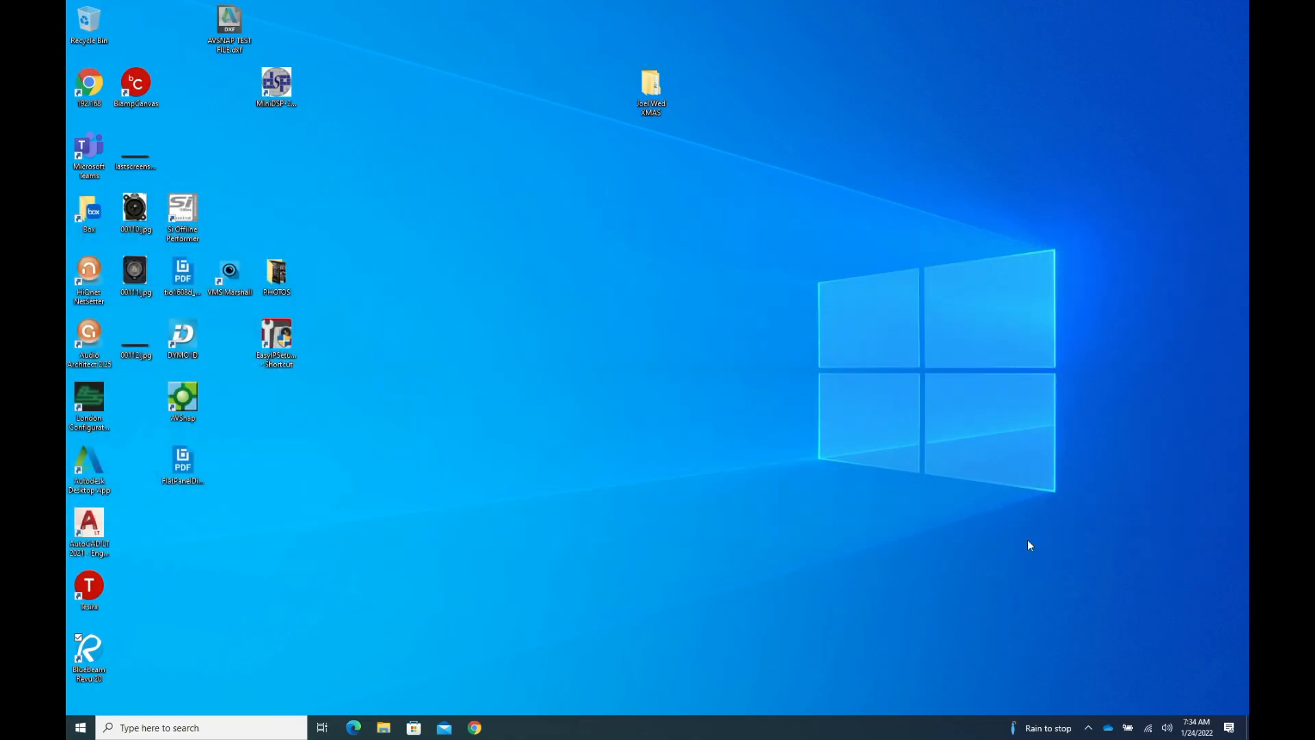
- Open the Internet Protocol Version 4 (TCP/IPv4) properties of the Ethernet 2 adapter
{"action": "left_click", "coordinate": [1149, 727]}
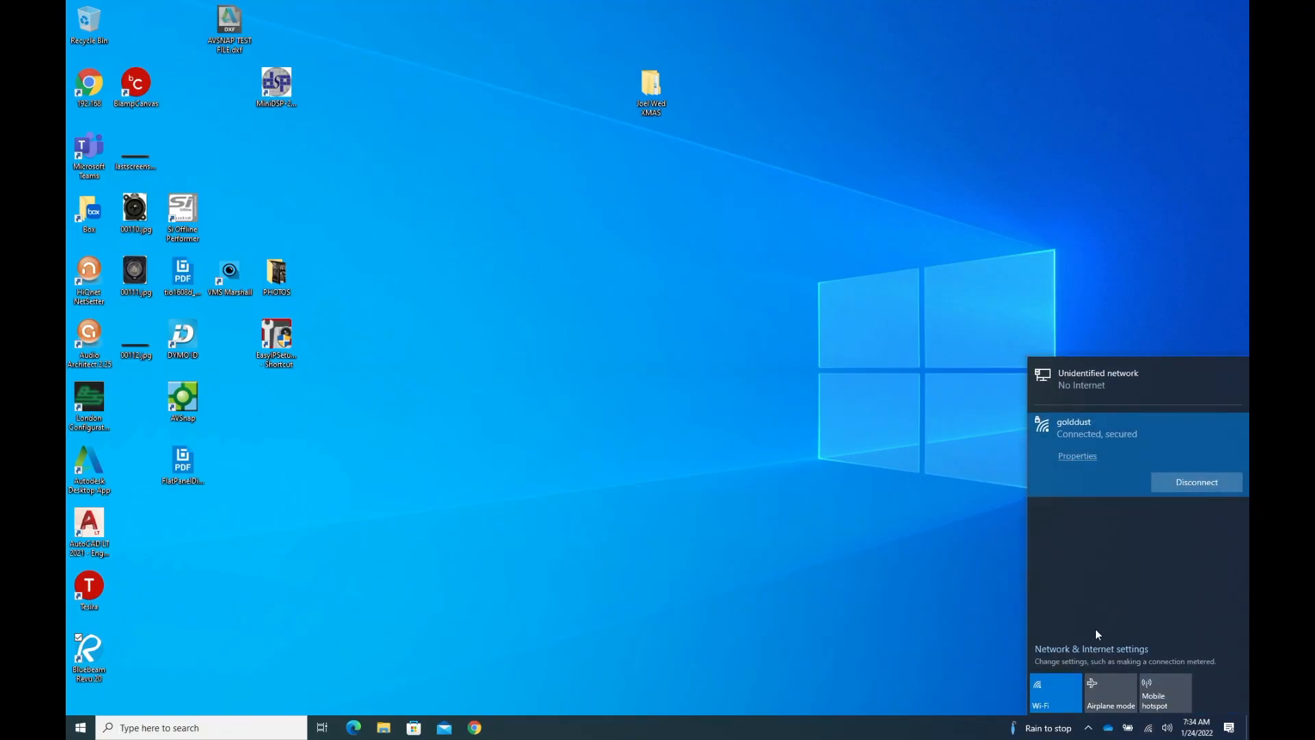
{"action": "left_click", "coordinate": [1092, 650]}
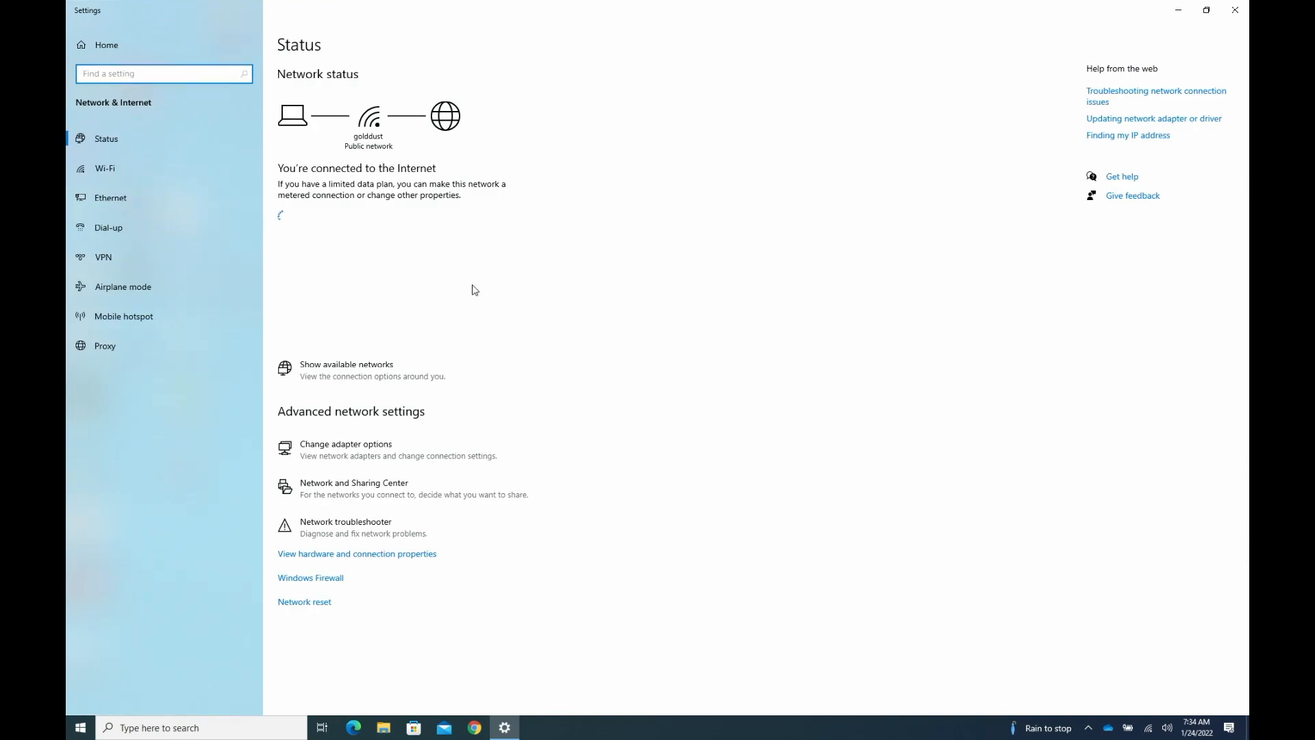
{"action": "left_click", "coordinate": [152, 199]}
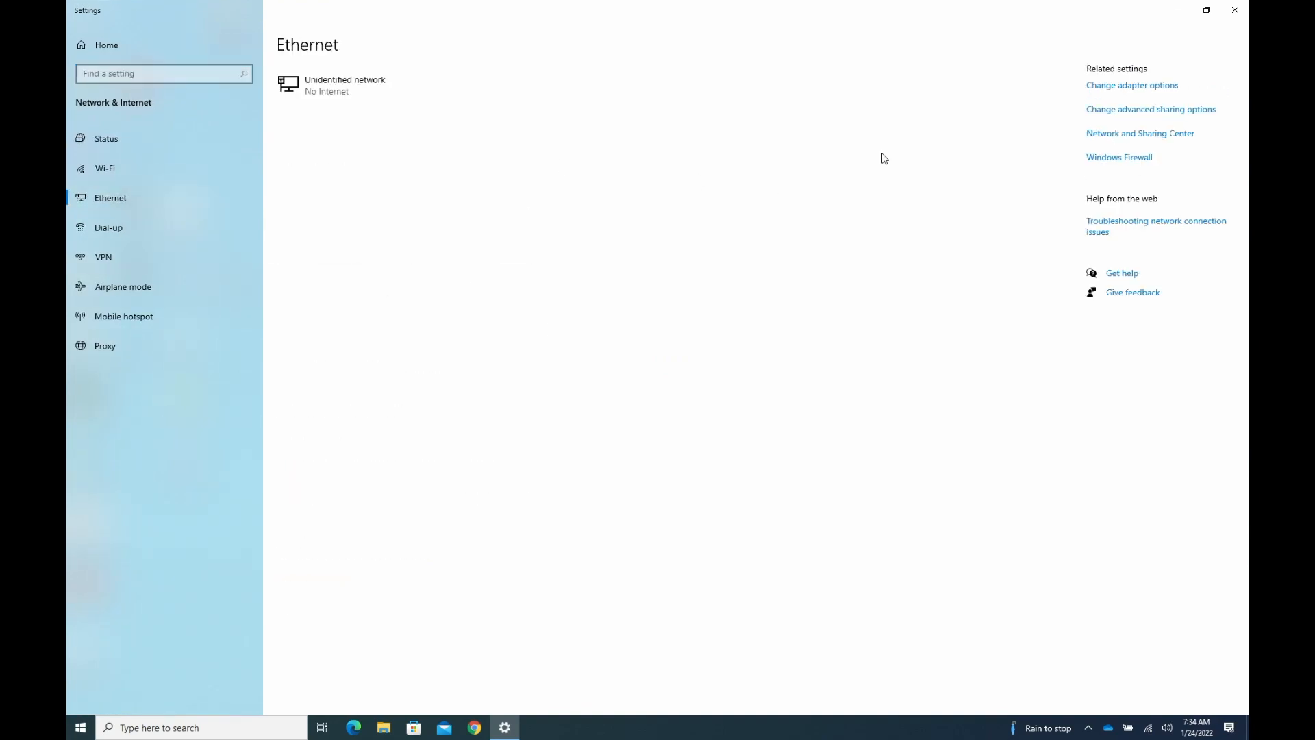
{"action": "left_click", "coordinate": [1135, 87]}
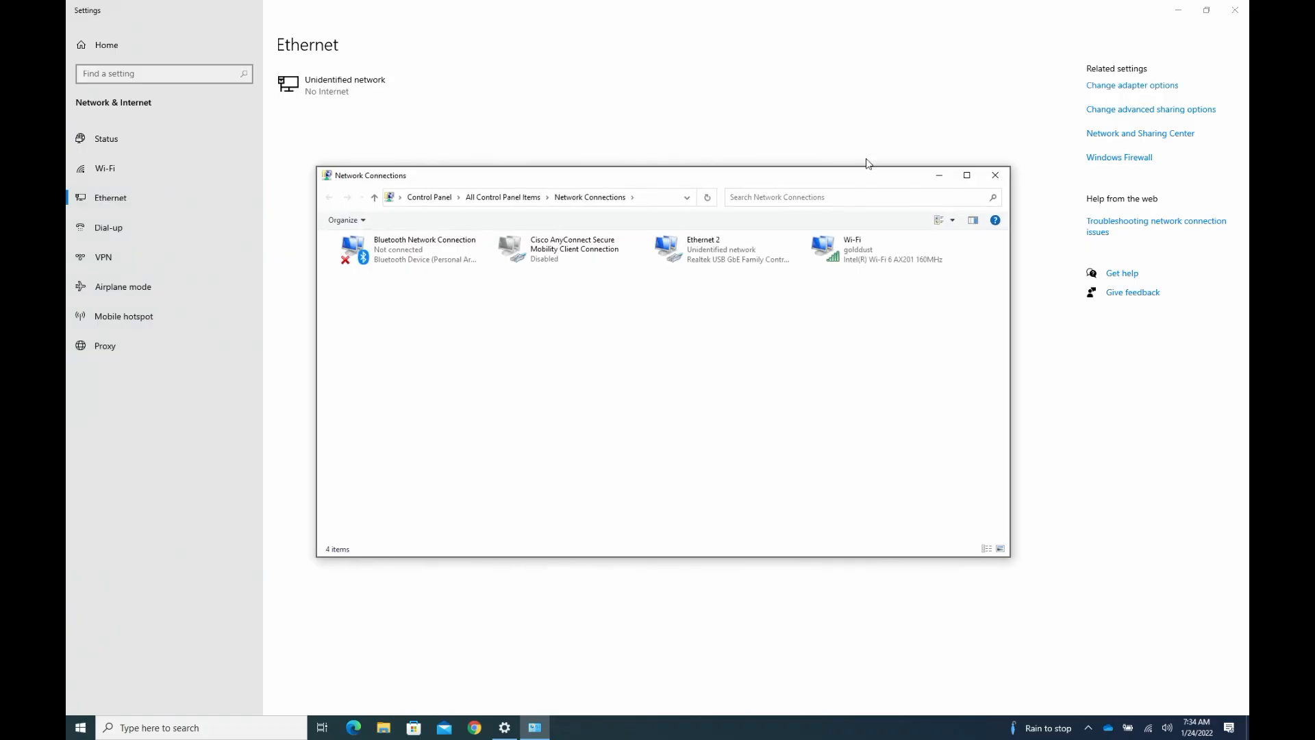
{"action": "left_click", "coordinate": [710, 262]}
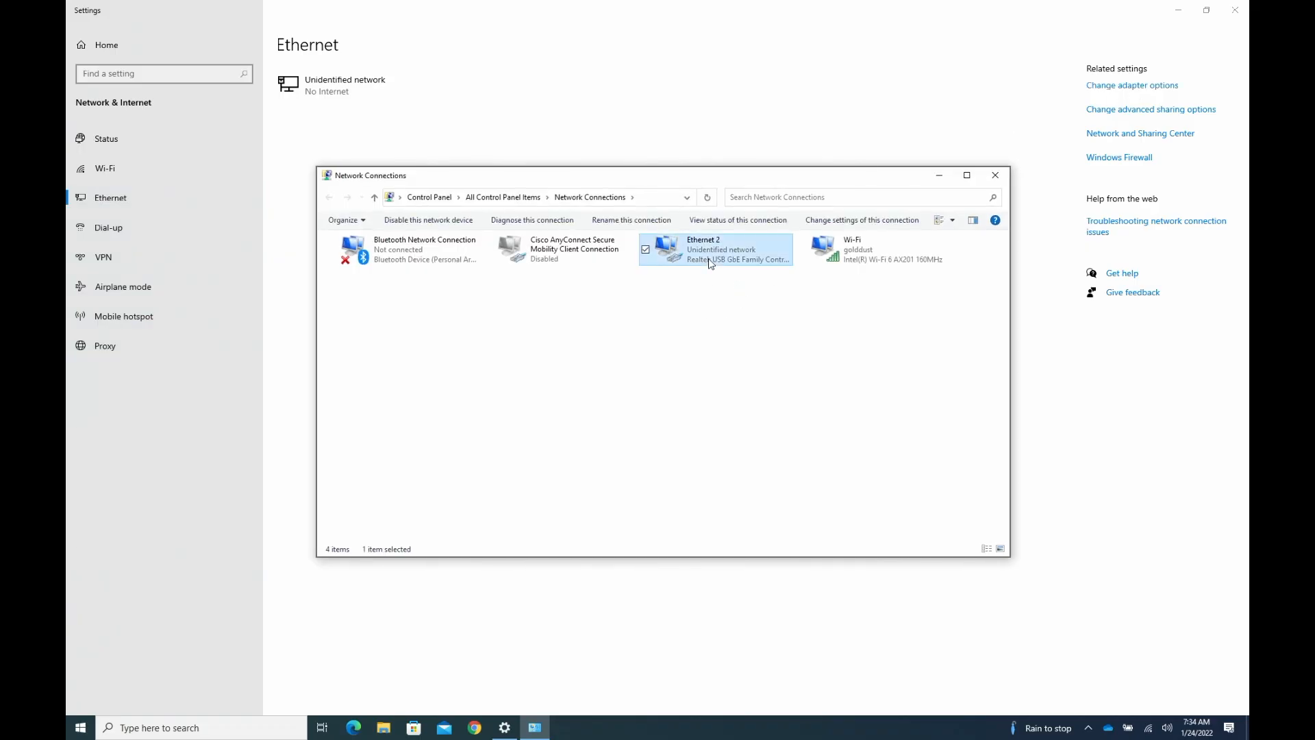
{"action": "right_click", "coordinate": [710, 262]}
{"action": "left_click", "coordinate": [661, 376]}
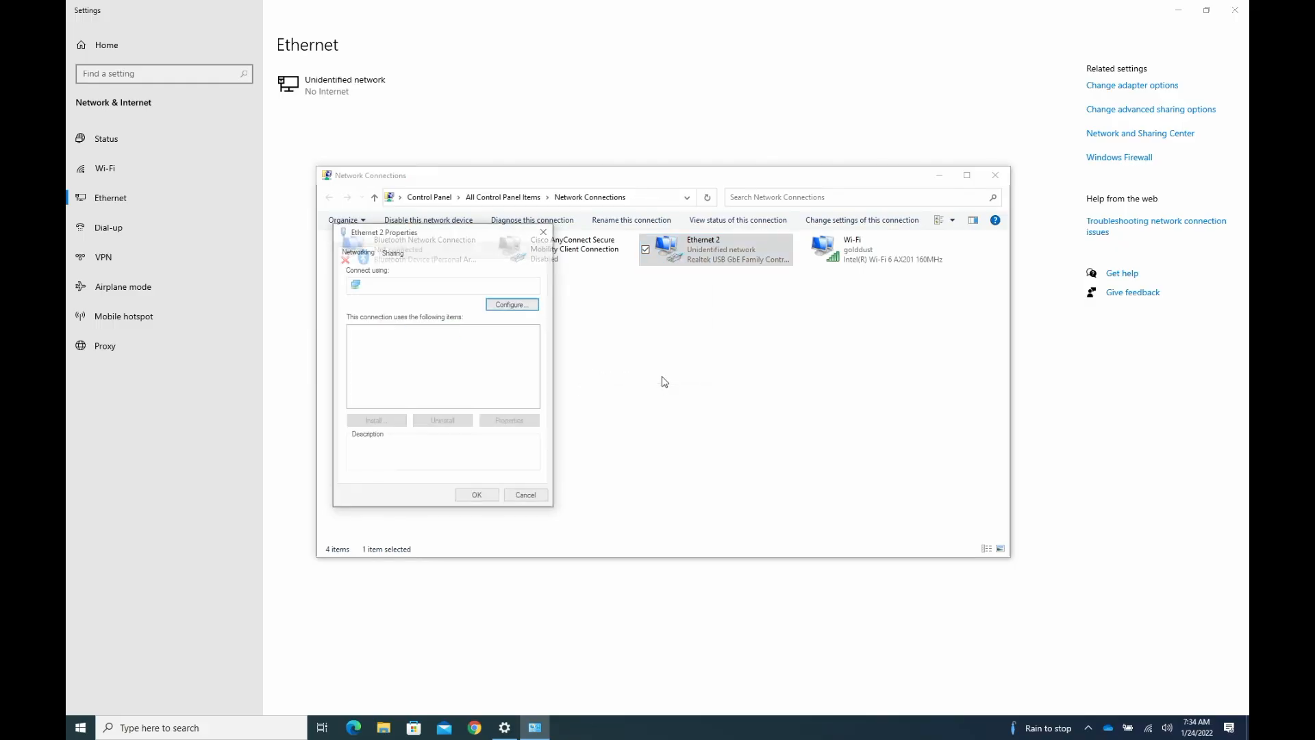
{"action": "double_click", "coordinate": [478, 360]}
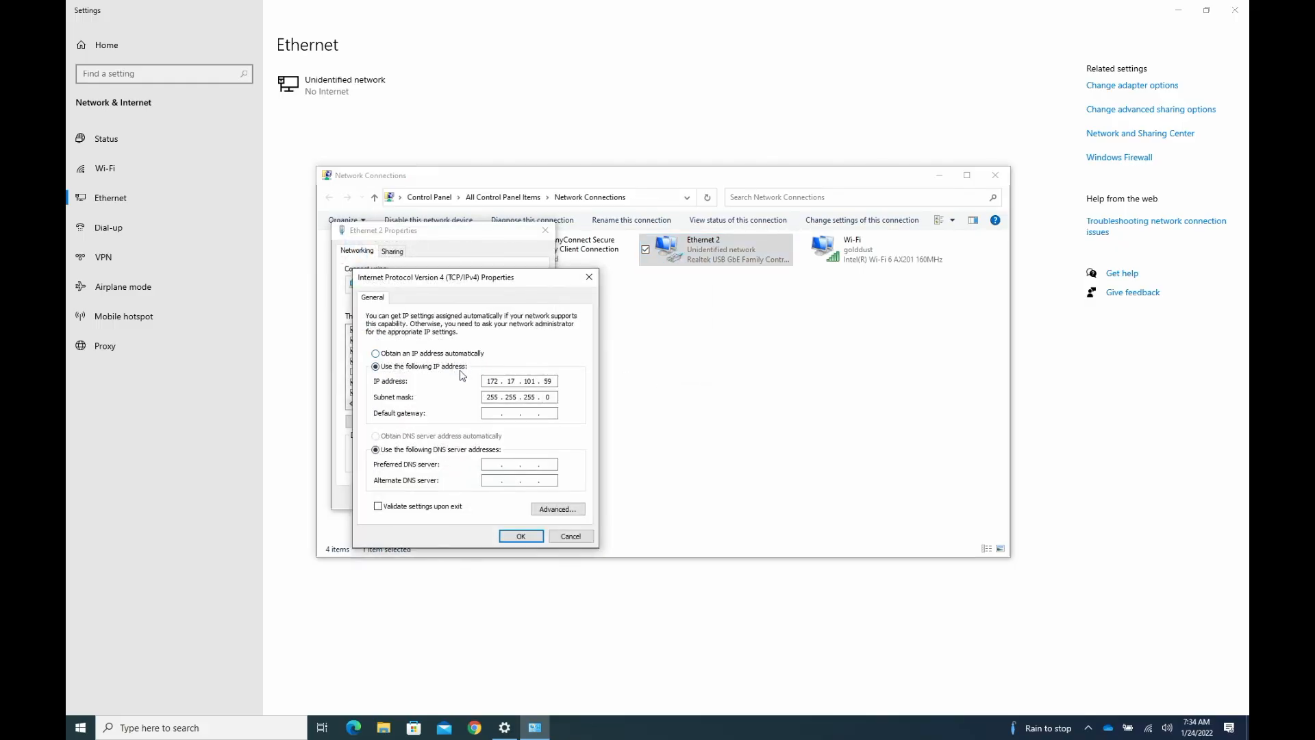
- Set the adapter's static IP address to 169.254.89.62, apply it, and close the network settings windows
{"action": "double_click", "coordinate": [492, 381]}
{"action": "type", "text": "169 . 254 . 089"}
{"action": "type", "text": "62"}
{"action": "key", "text": "Tab"}
{"action": "key", "text": "Tab"}
{"action": "key", "text": "Return"}
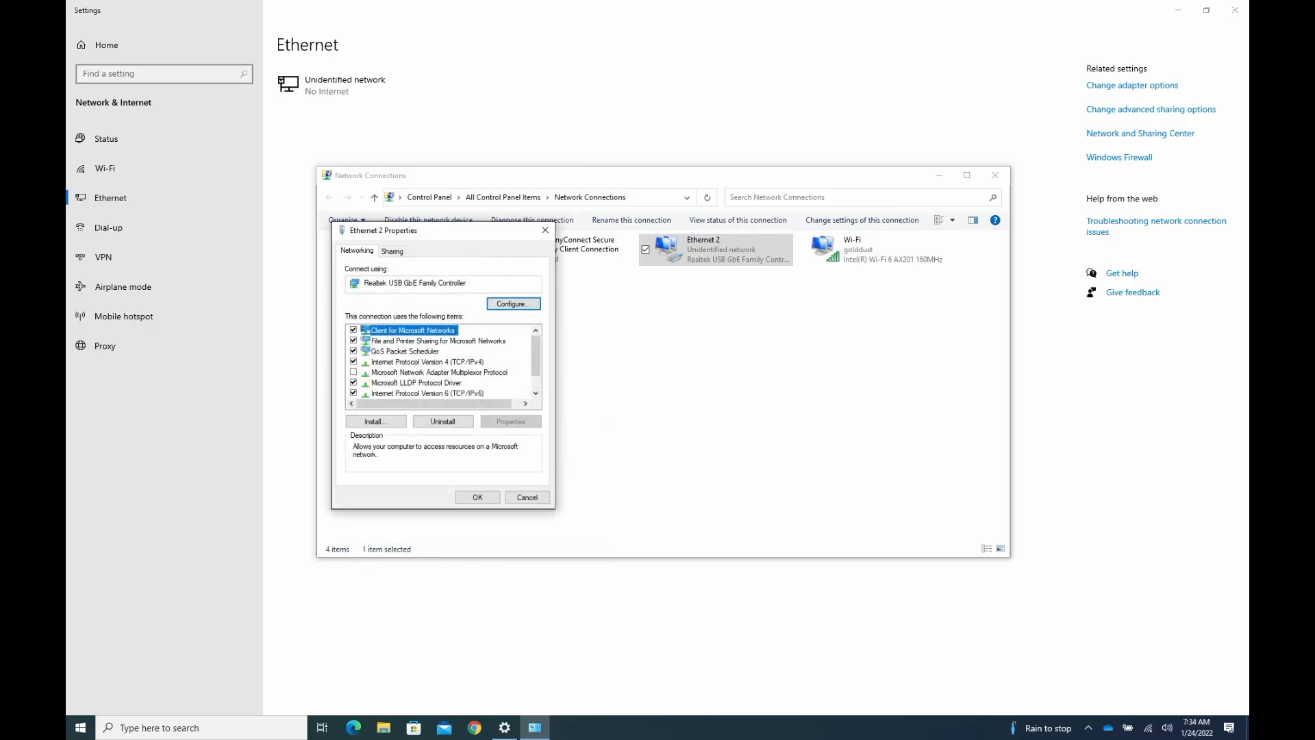
{"action": "key", "text": "Return"}
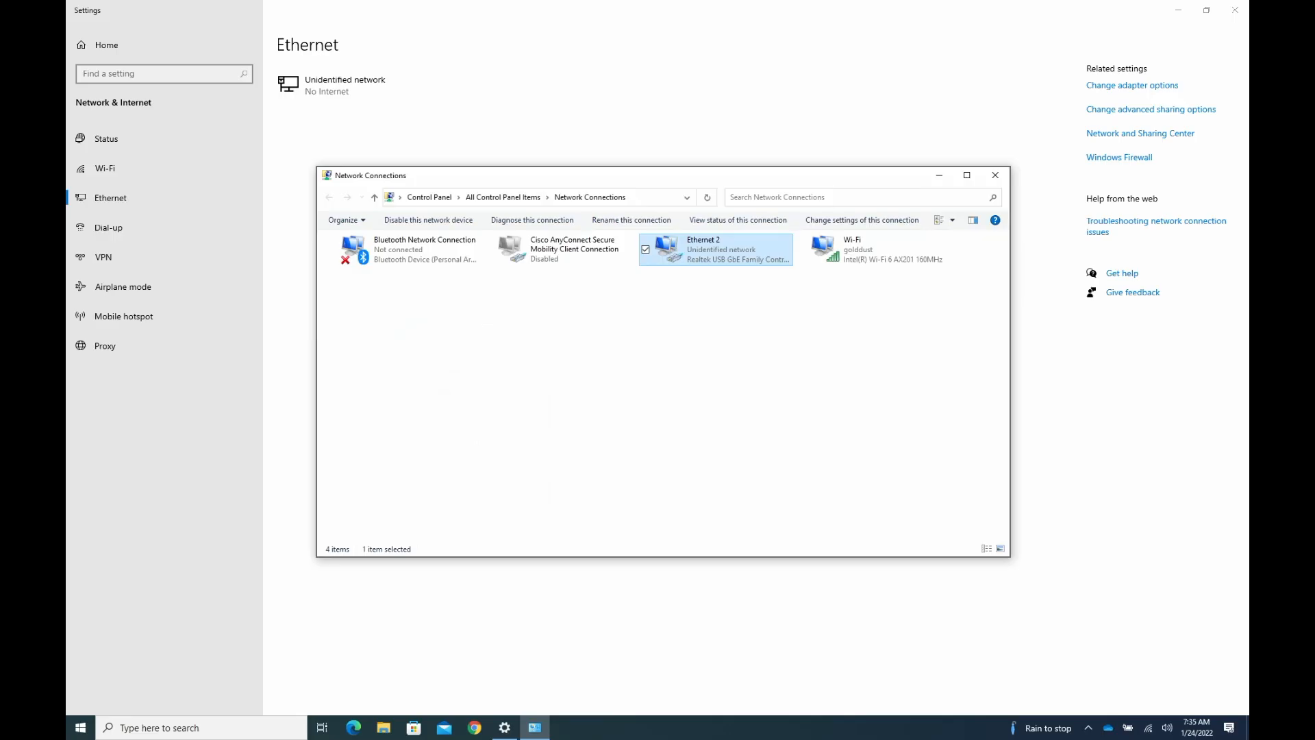
{"action": "left_click", "coordinate": [995, 175]}
{"action": "left_click", "coordinate": [1235, 11]}
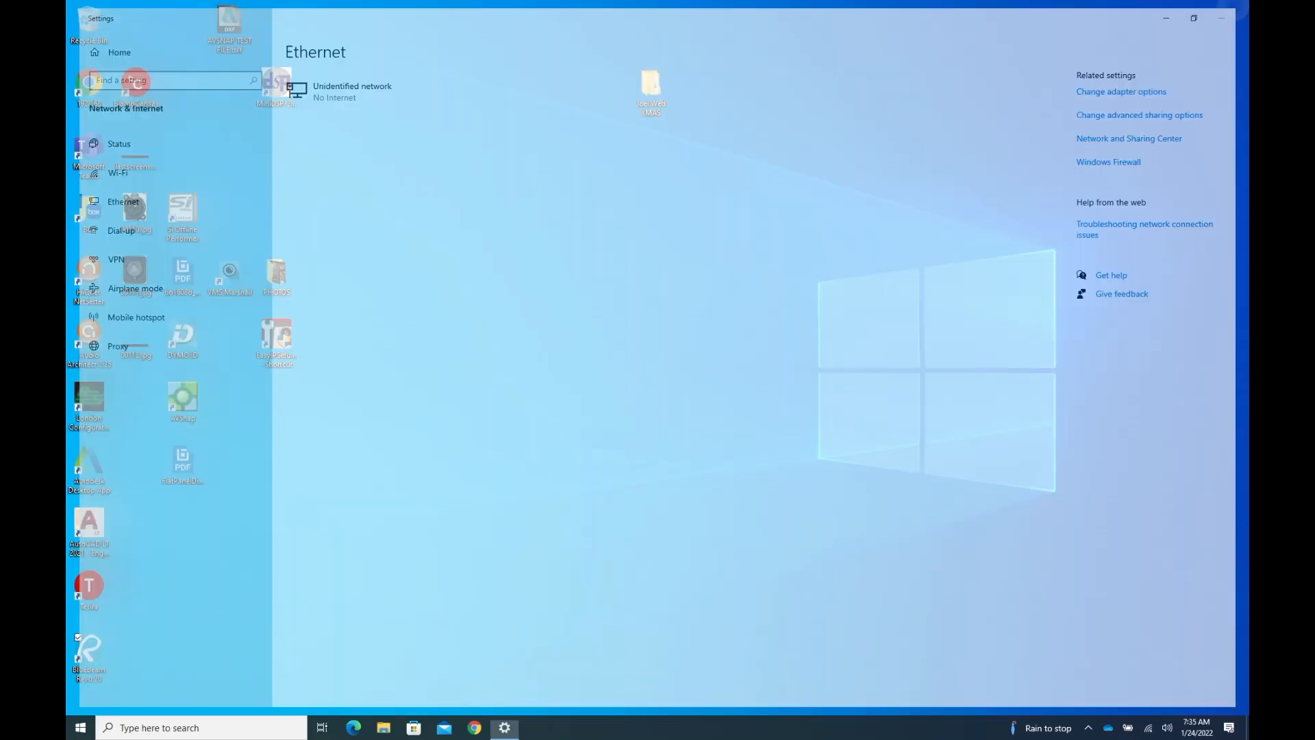
- Ping 169.254.89.63 from Command Prompt to test the device connection, and exit the prompt
{"action": "key", "text": "super"}
{"action": "type", "text": "cmd"}
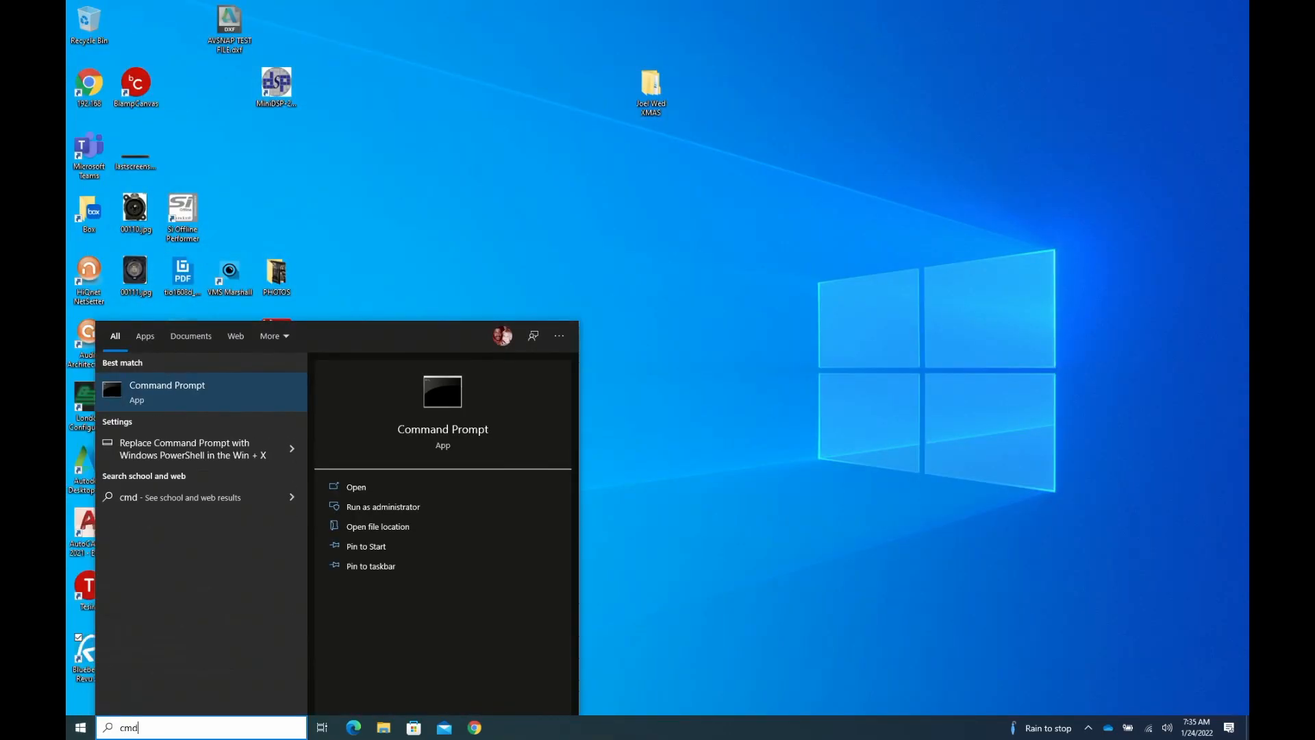
{"action": "key", "text": "Return"}
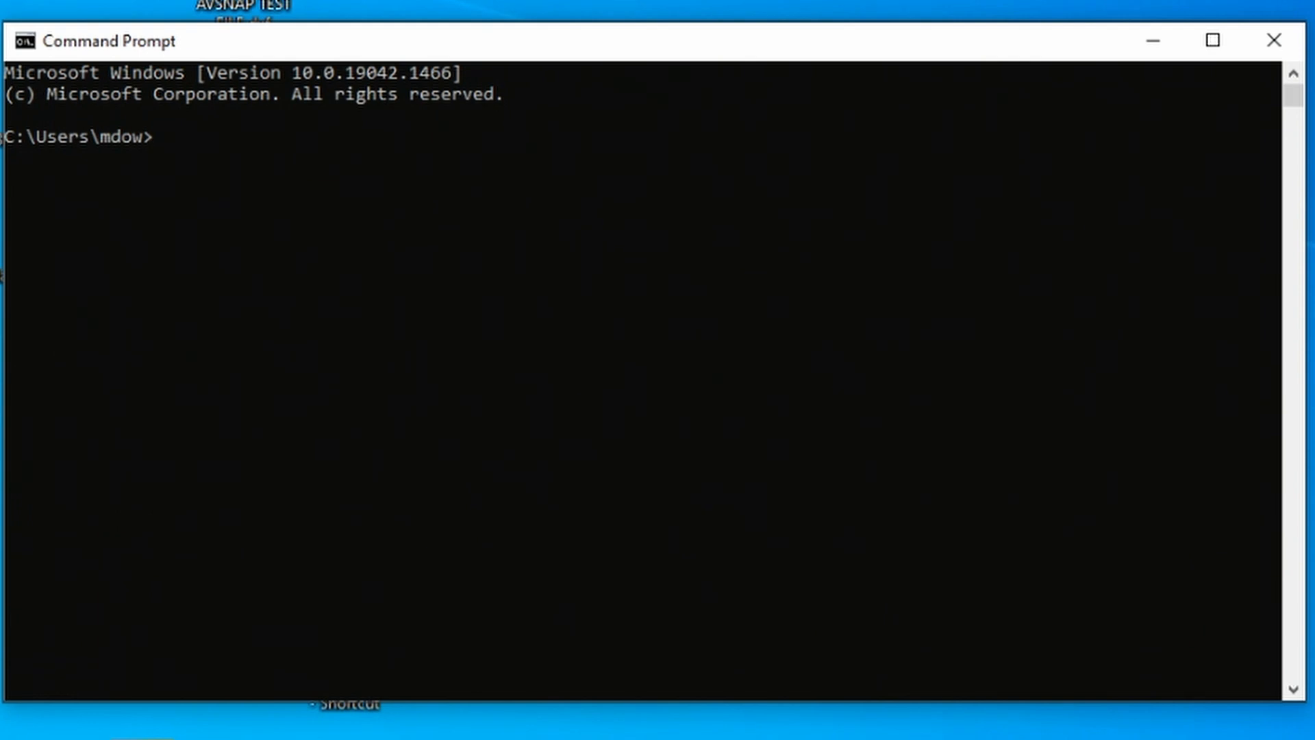
{"action": "type", "text": "ping 1"}
{"action": "type", "text": "69"}
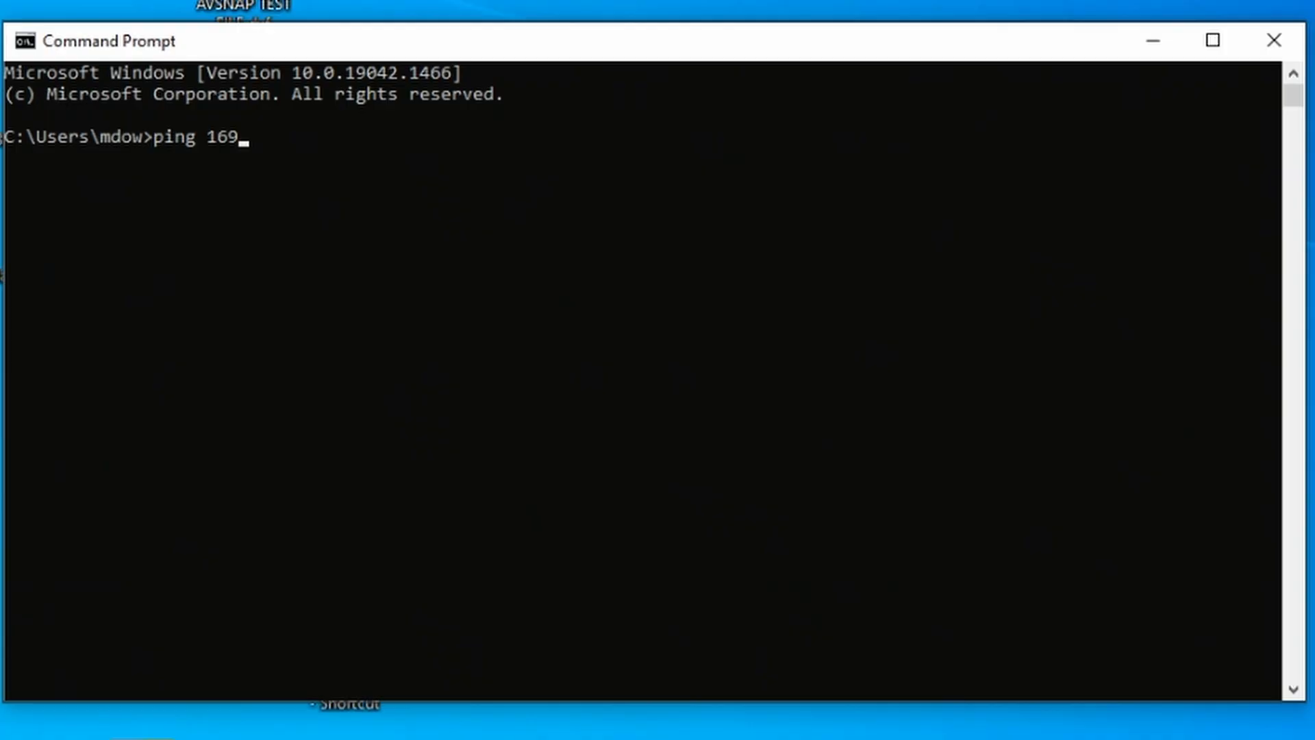
{"action": "type", "text": ".254.89.64"}
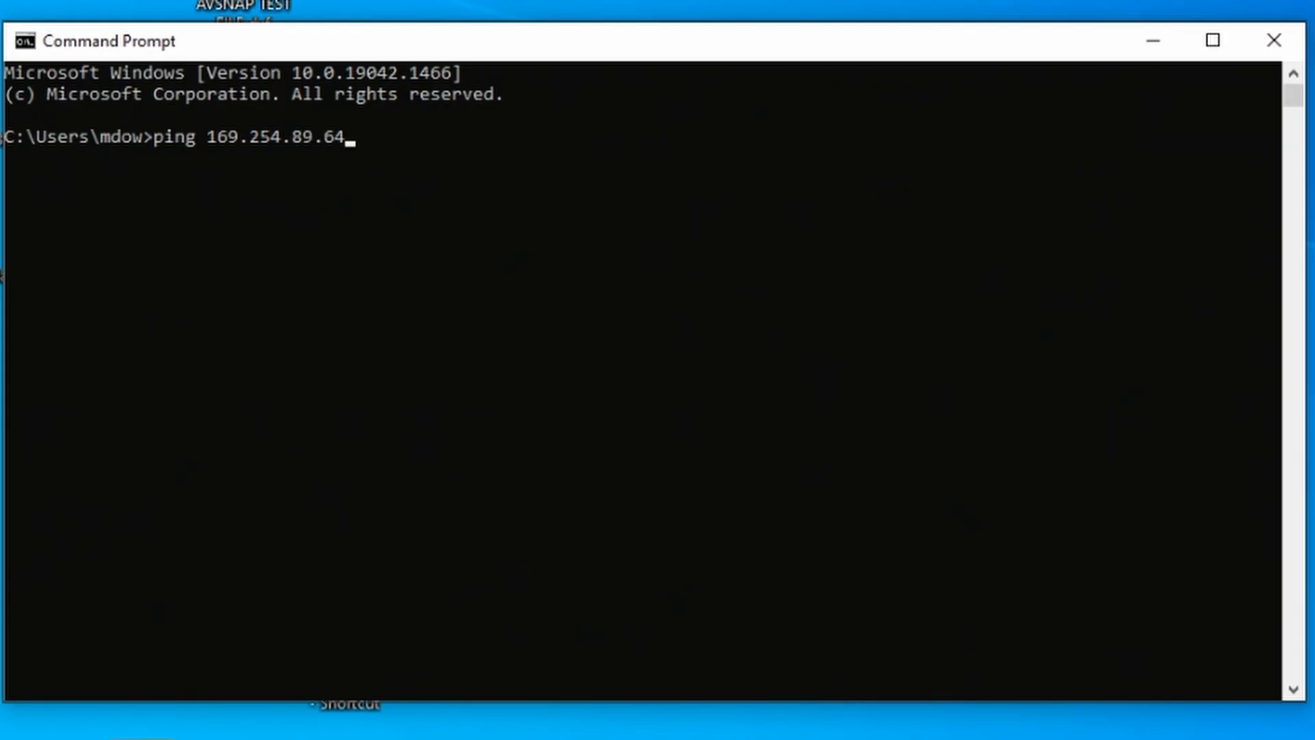
{"action": "key", "text": "BackSpace"}
{"action": "type", "text": "3"}
{"action": "key", "text": "Return"}
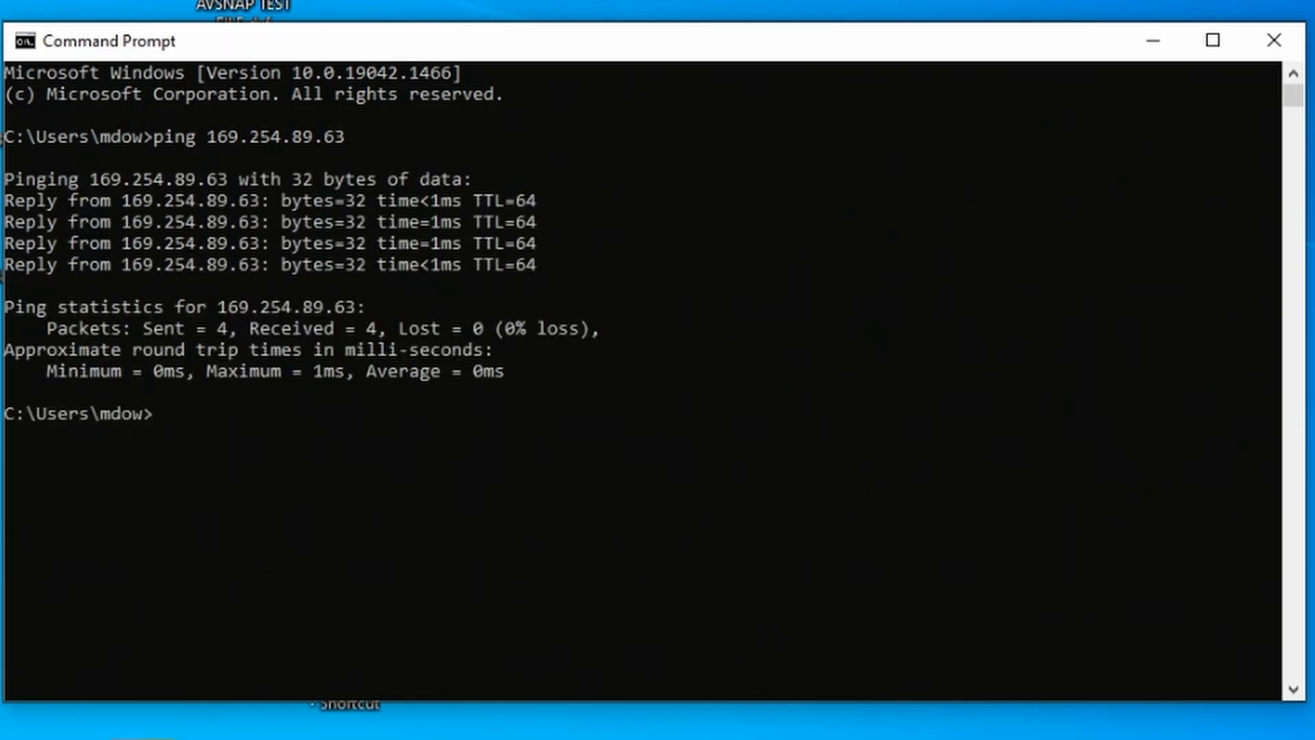
{"action": "type", "text": "ex"}
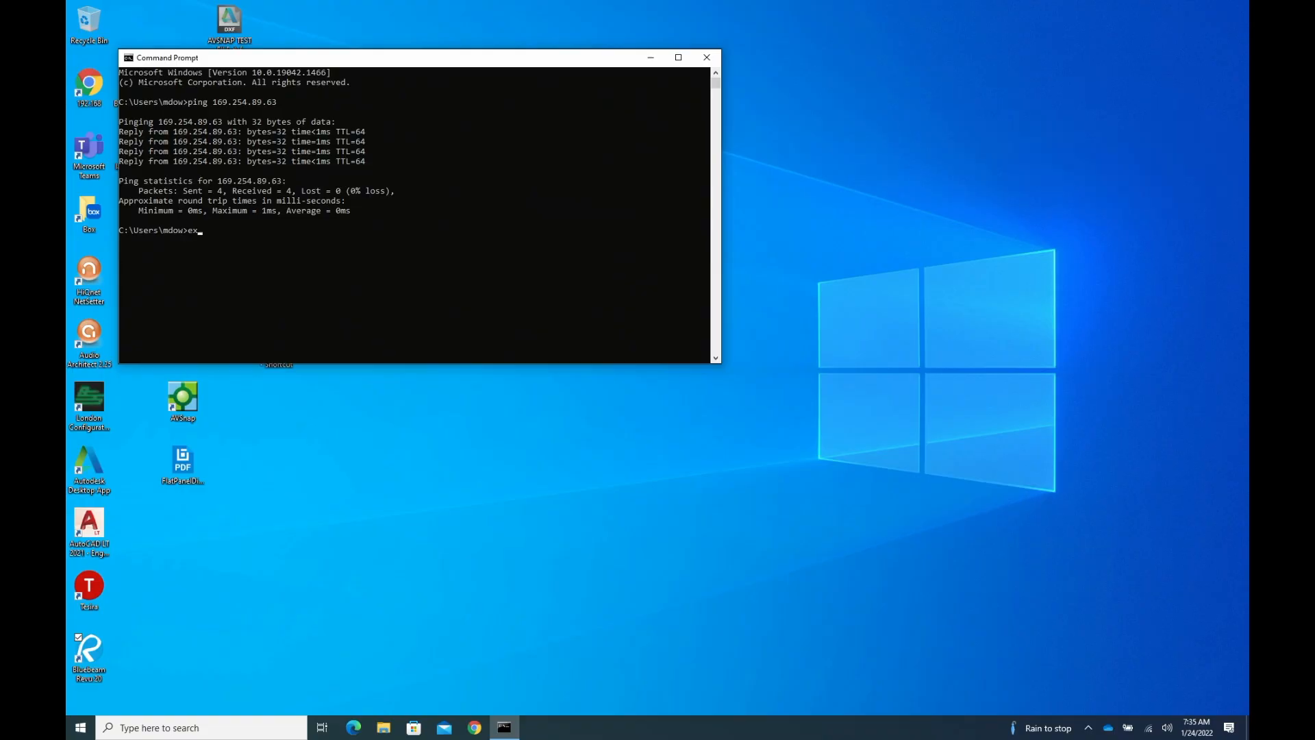
{"action": "type", "text": "it"}
{"action": "key", "text": "Return"}
- Launch Tesira and create a new layout document in TesiraFORTE Only mode
{"action": "key", "text": "super"}
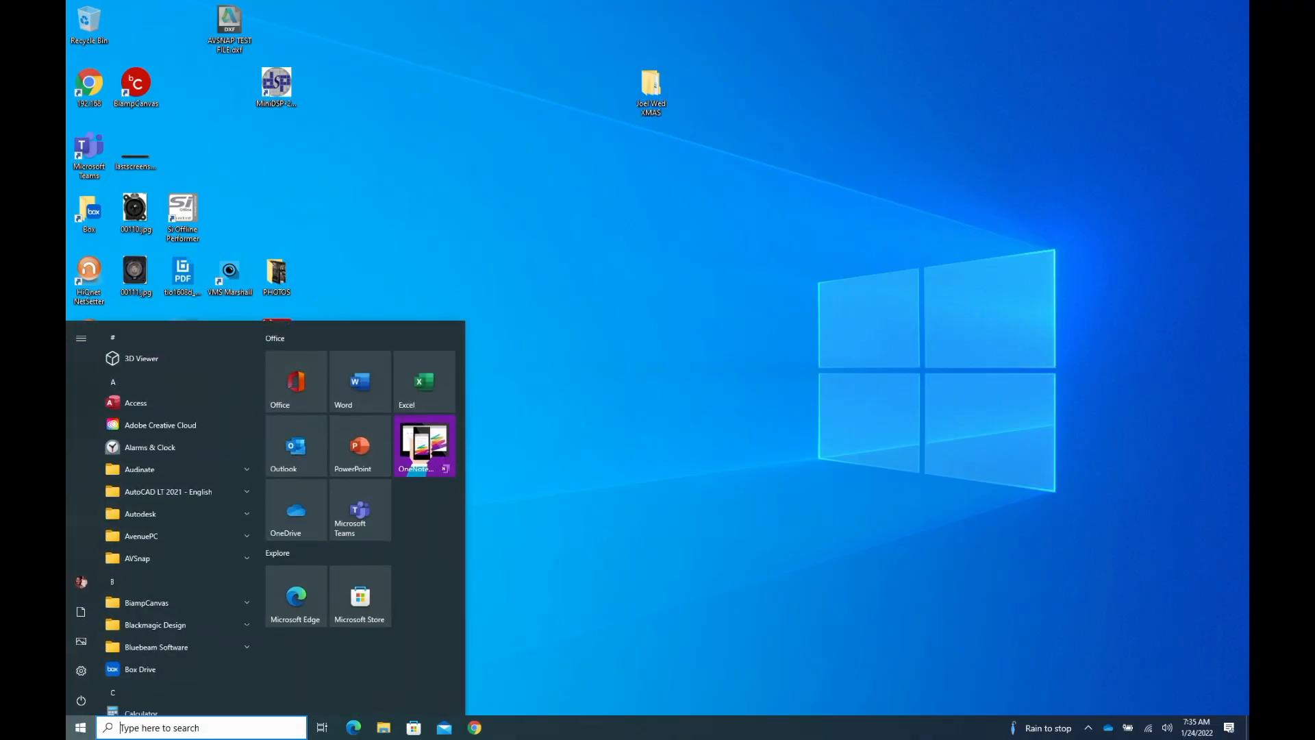
{"action": "type", "text": "tesira"}
{"action": "left_click", "coordinate": [439, 396]}
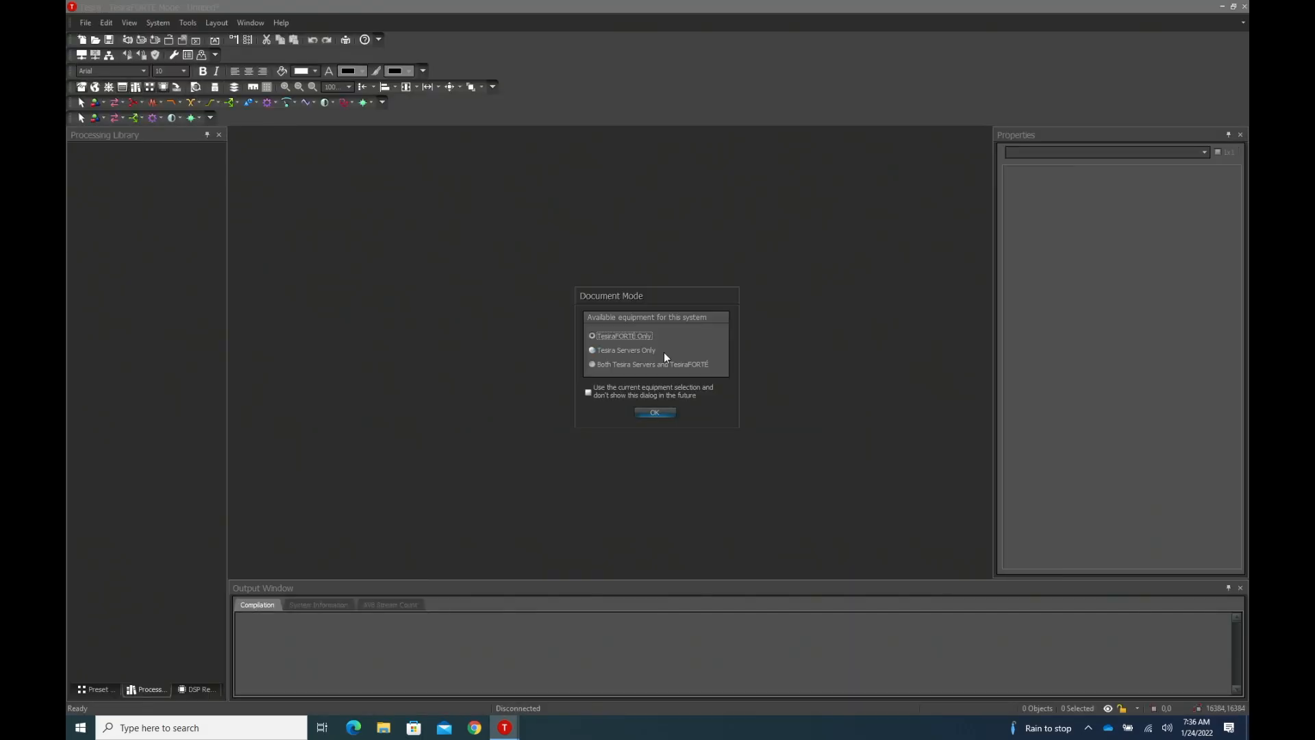
{"action": "left_click", "coordinate": [660, 412]}
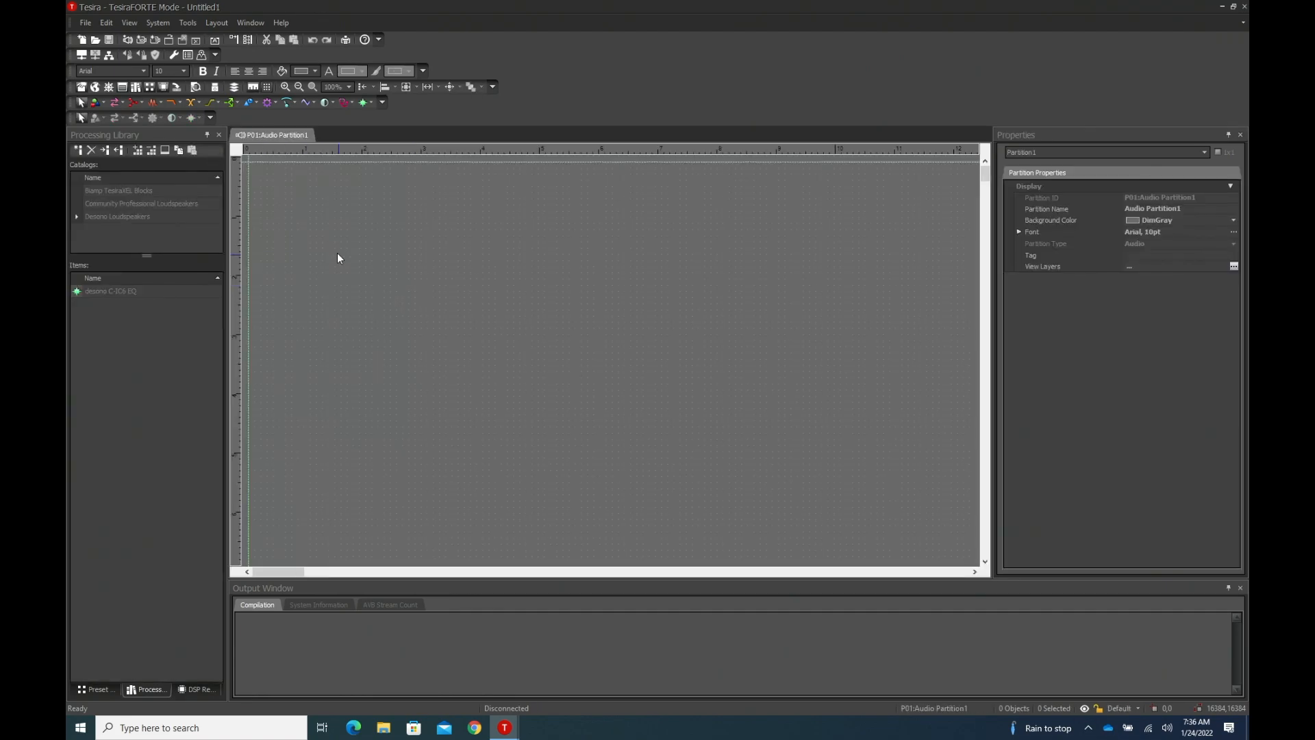
{"action": "left_click", "coordinate": [85, 22]}
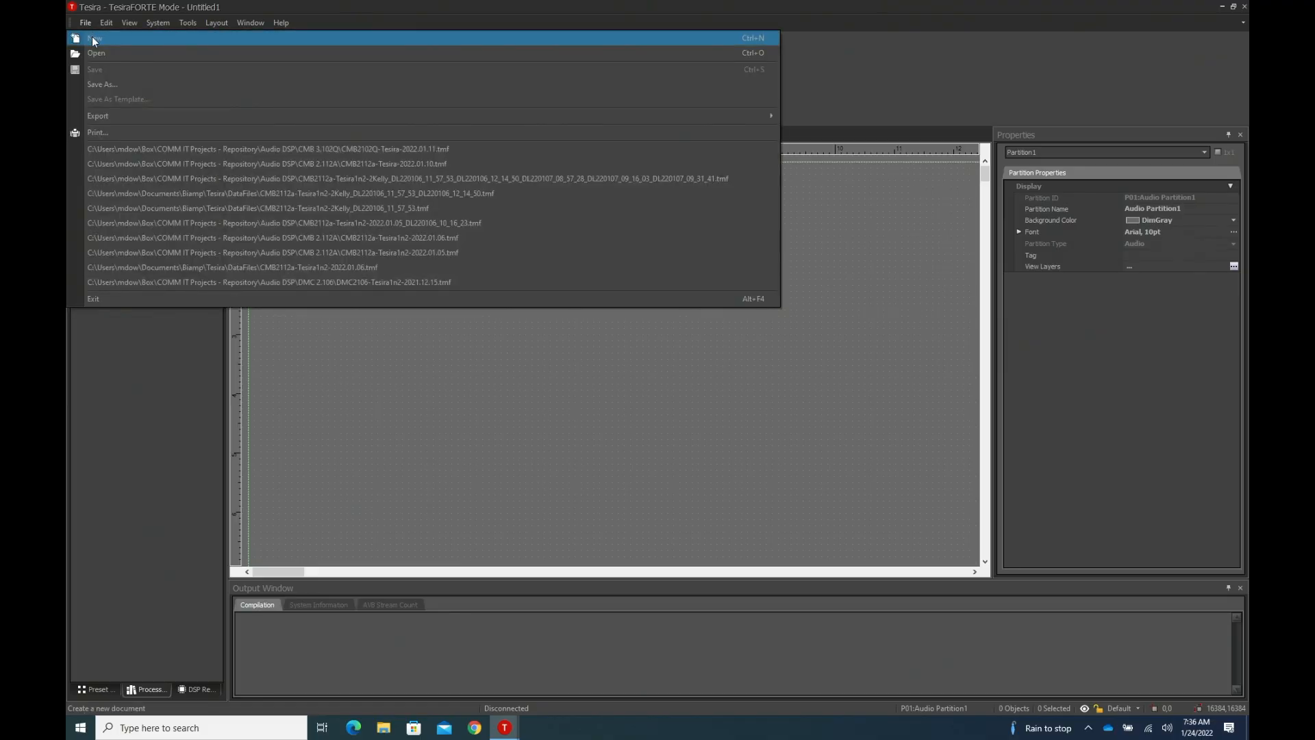
{"action": "left_click", "coordinate": [95, 38]}
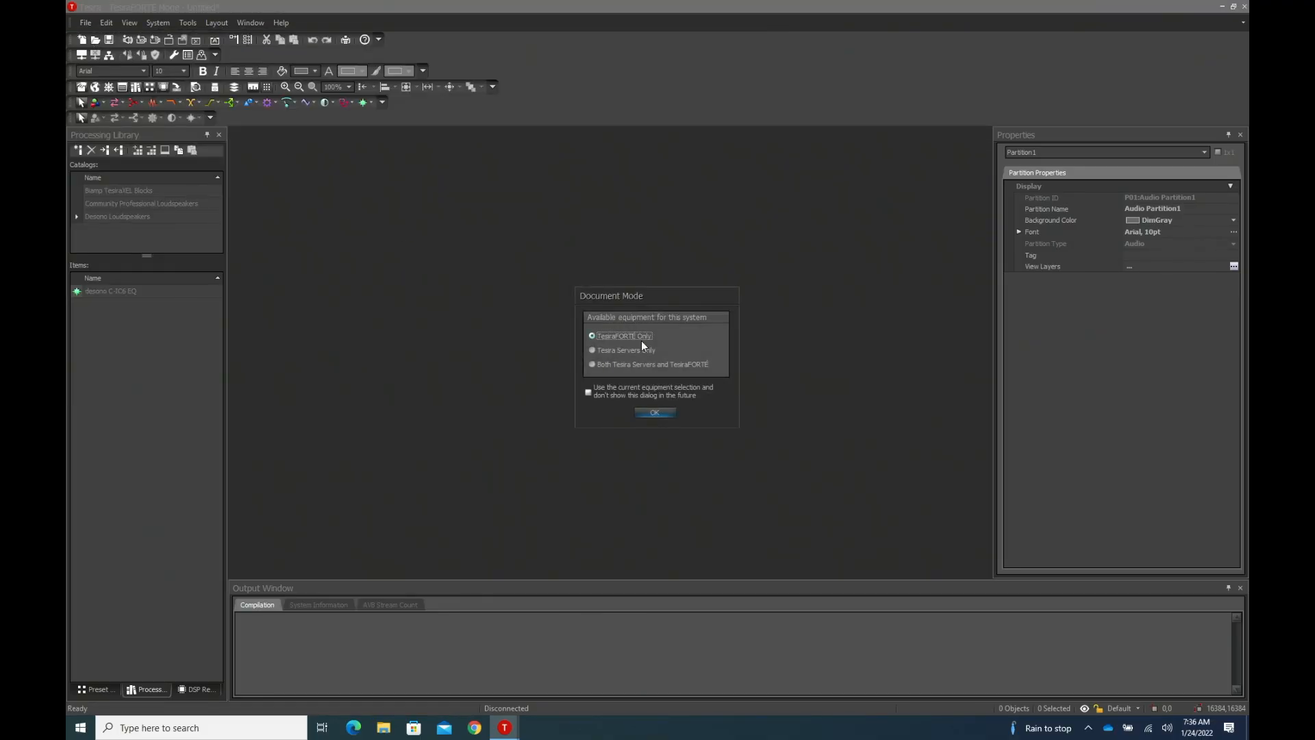
{"action": "left_click", "coordinate": [654, 411]}
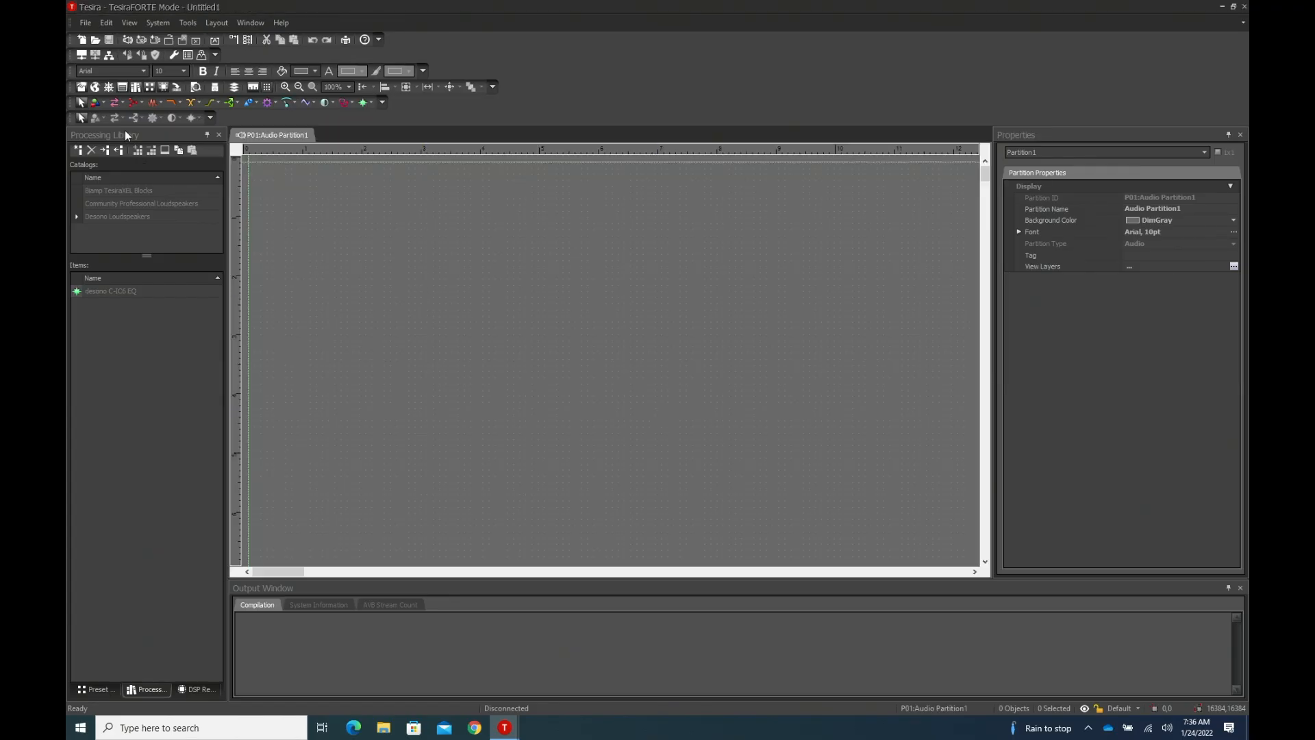
- Place a TesiraFORTÉ AI in the audio partition with USB enabled and set to Speakerphone: Enables Computer AEC
{"action": "left_click", "coordinate": [118, 104]}
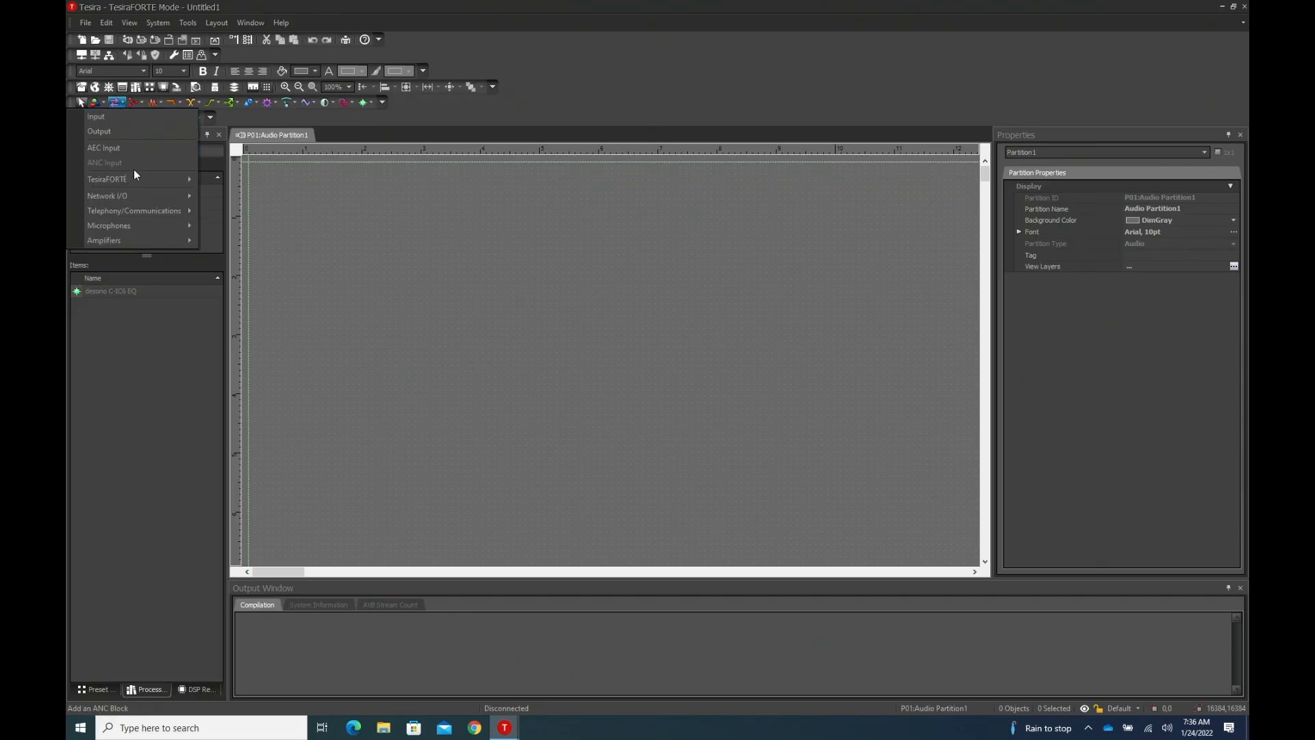
{"action": "mouse_move", "coordinate": [136, 177]}
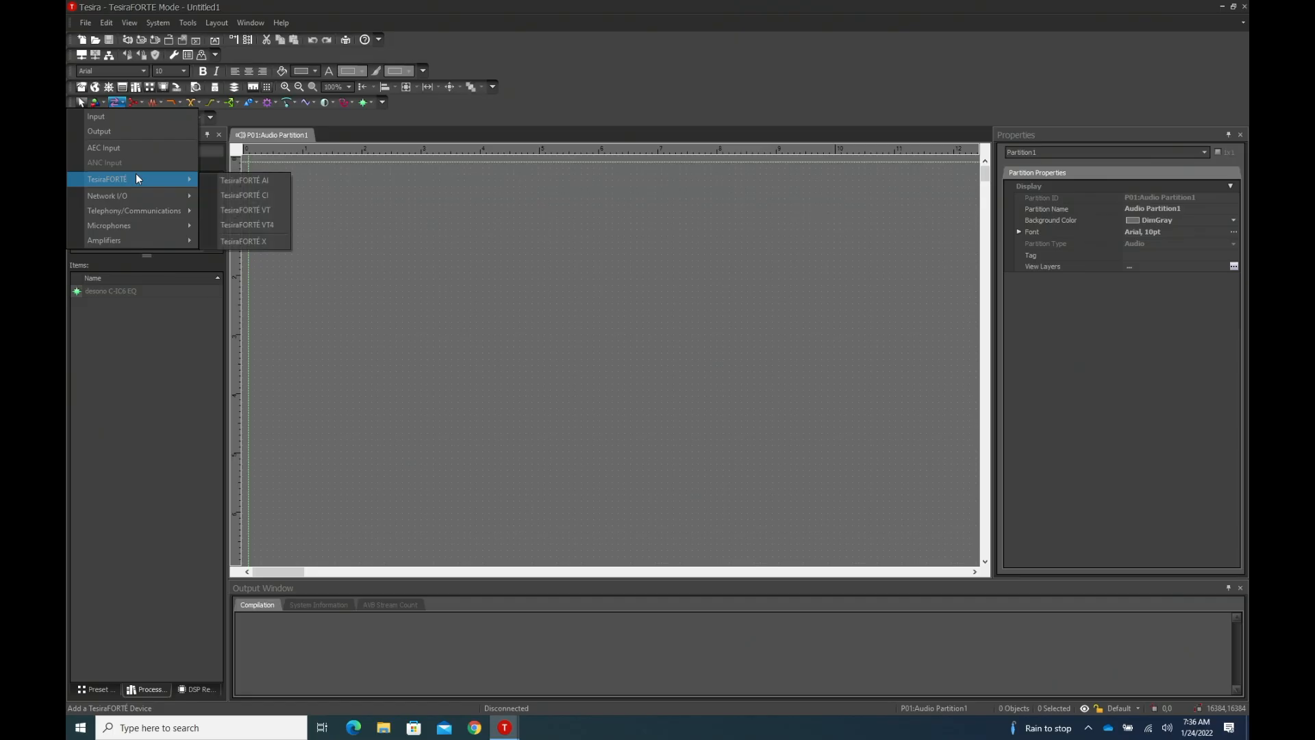
{"action": "left_click", "coordinate": [226, 181]}
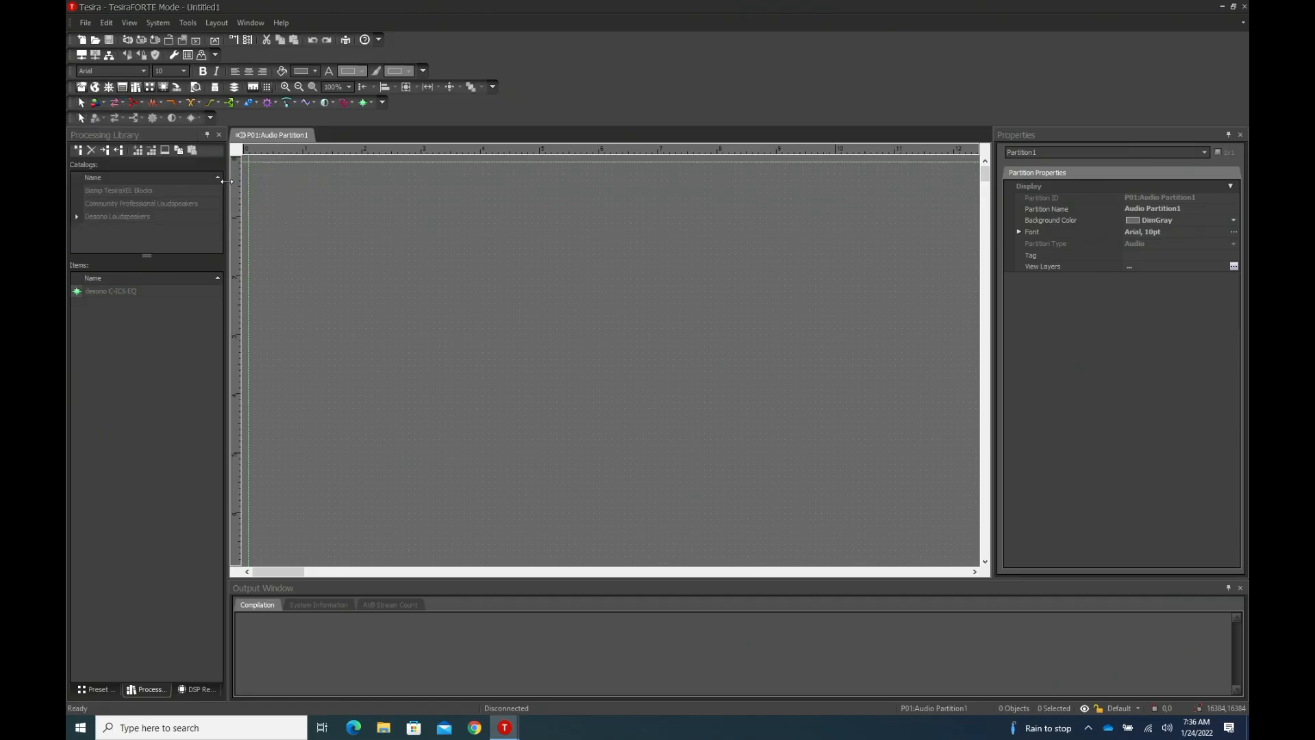
{"action": "left_click", "coordinate": [327, 215]}
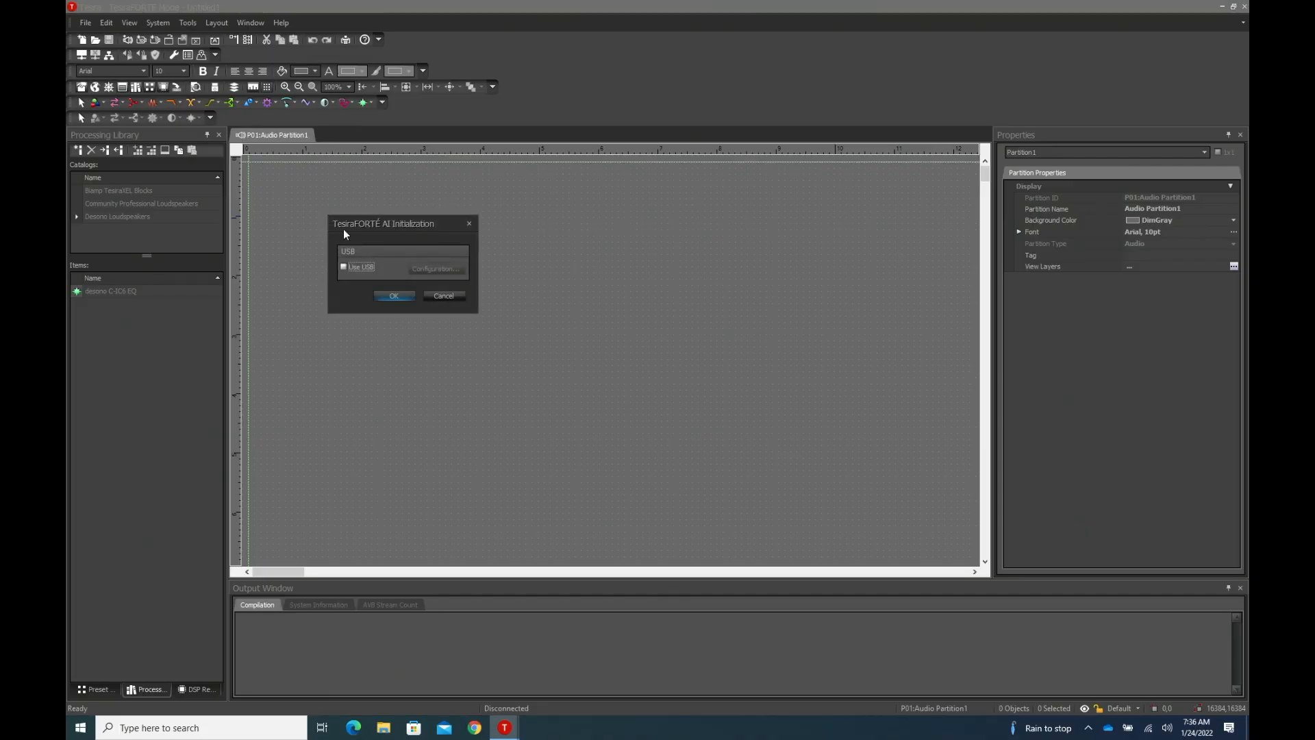
{"action": "left_click", "coordinate": [344, 266]}
{"action": "left_click", "coordinate": [423, 272]}
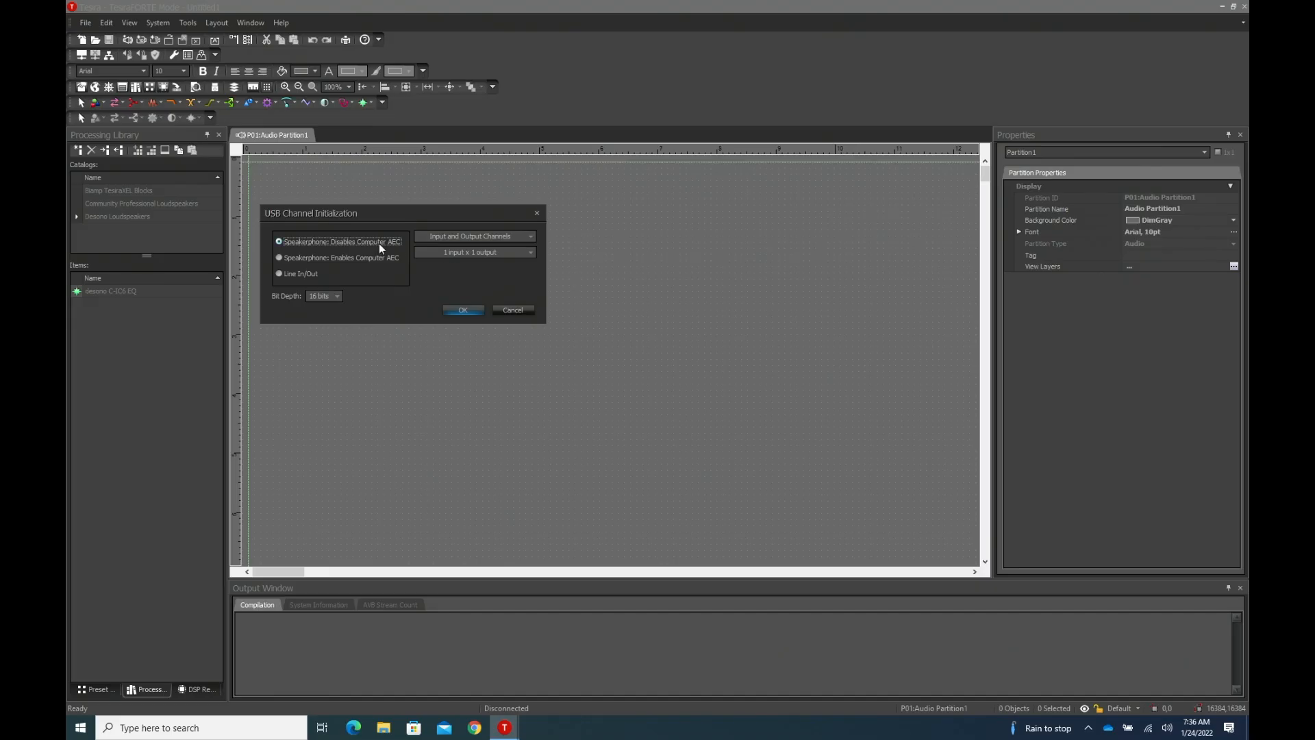
{"action": "left_click", "coordinate": [376, 260]}
{"action": "left_click", "coordinate": [467, 309]}
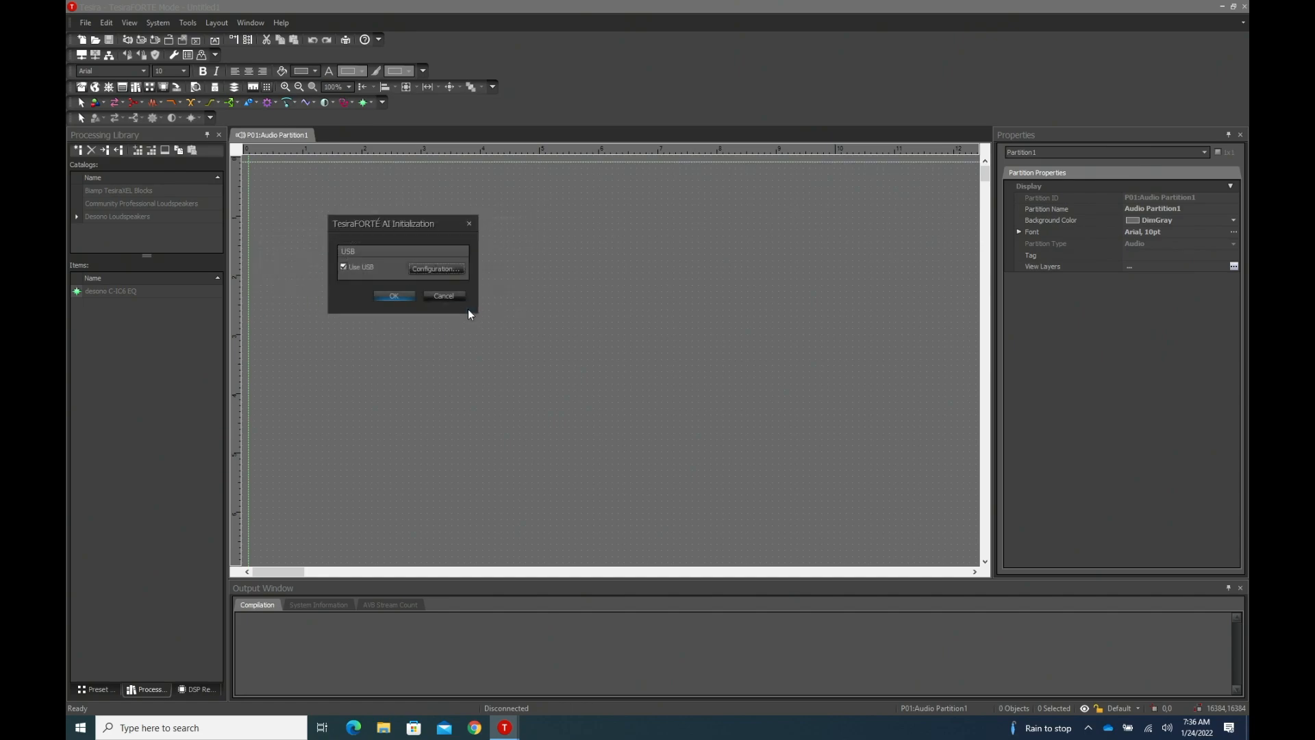
{"action": "left_click", "coordinate": [394, 296]}
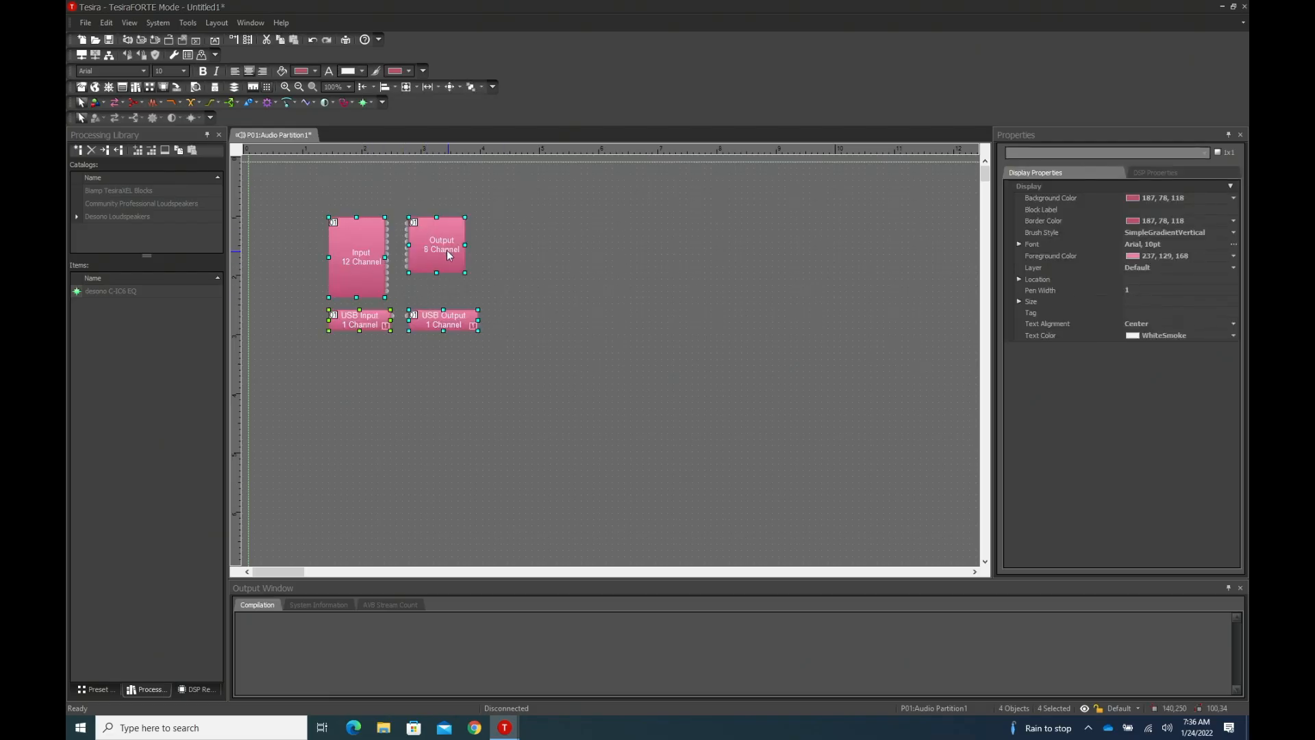
- Save the layout to the Desktop, named with the owner's first name in possessive form followed by "Tesira Forte AI 2022.01.24"
{"action": "left_click", "coordinate": [85, 23]}
{"action": "left_click", "coordinate": [100, 88]}
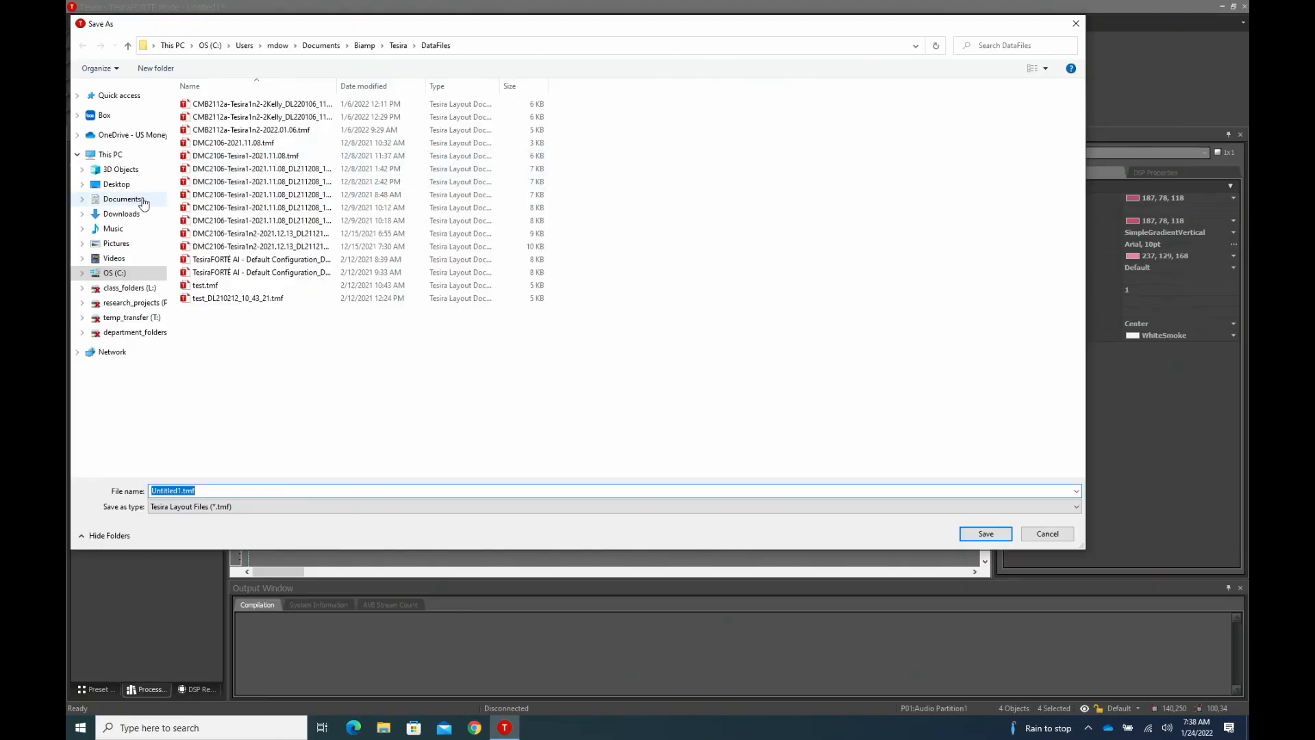
{"action": "left_click", "coordinate": [123, 185]}
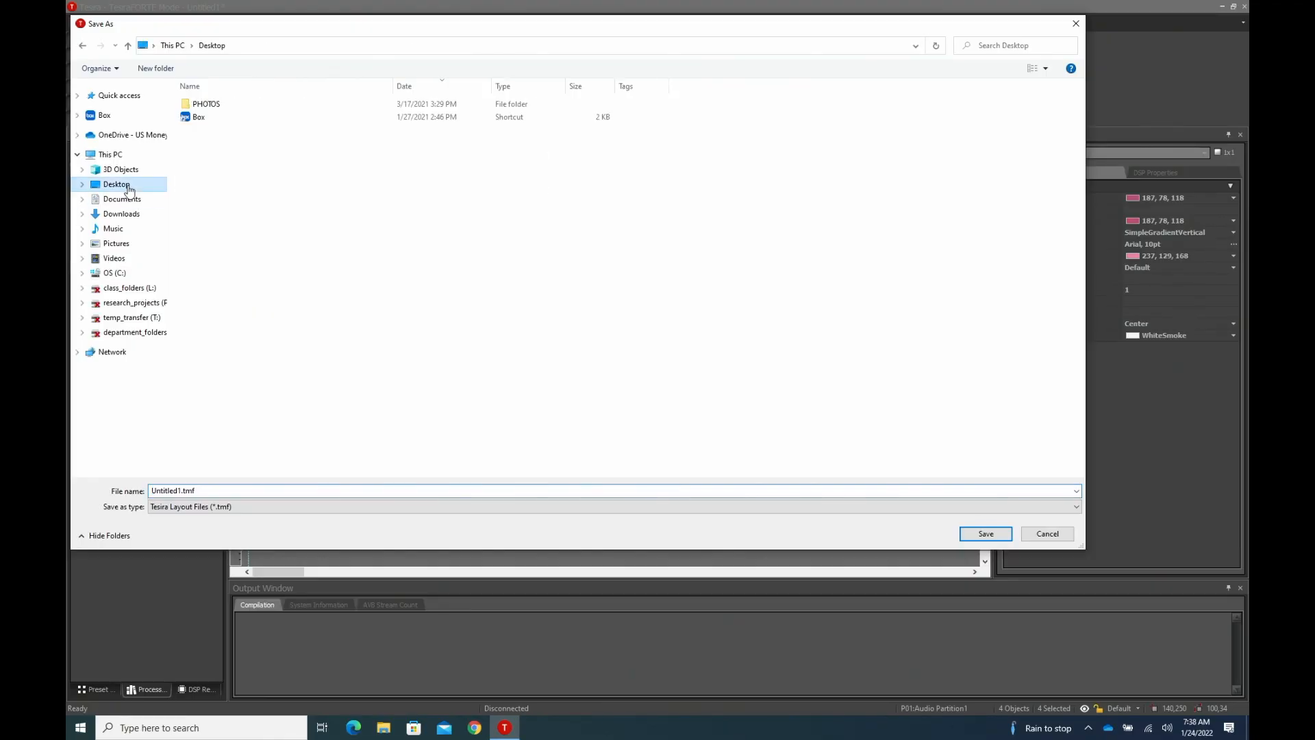
{"action": "left_click", "coordinate": [182, 491]}
{"action": "left_click", "coordinate": [182, 491]}
{"action": "key", "text": "BackSpace"}
{"action": "key", "text": "BackSpace"}
{"action": "key", "text": "BackSpace"}
{"action": "key", "text": "BackSpace"}
{"action": "key", "text": "BackSpace"}
{"action": "key", "text": "BackSpace"}
{"action": "key", "text": "BackSpace"}
{"action": "key", "text": "BackSpace"}
{"action": "key", "text": "BackSpace"}
{"action": "type", "text": "Mike's Tesira Forte AI 2022.01.24"}
{"action": "left_click", "coordinate": [985, 535]}
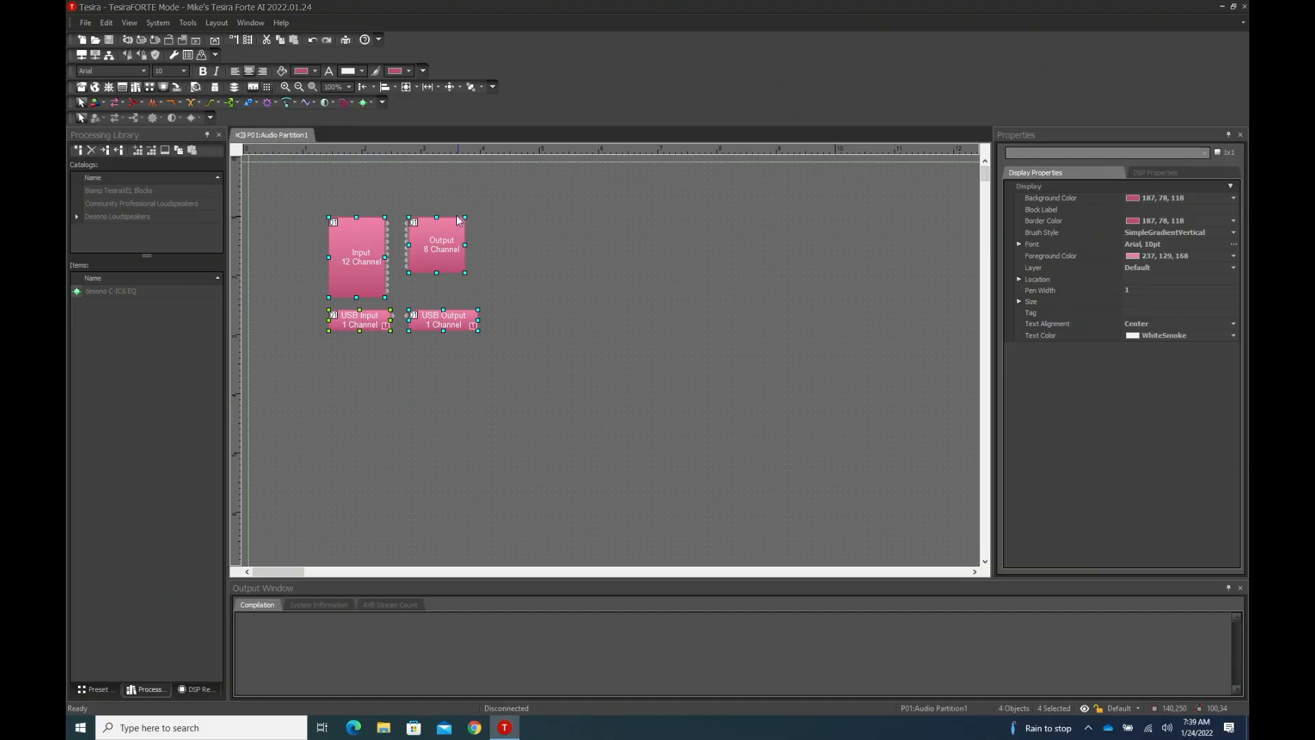
- Try to discover Tesira devices on the network from the saved layout
{"action": "left_click", "coordinate": [82, 55]}
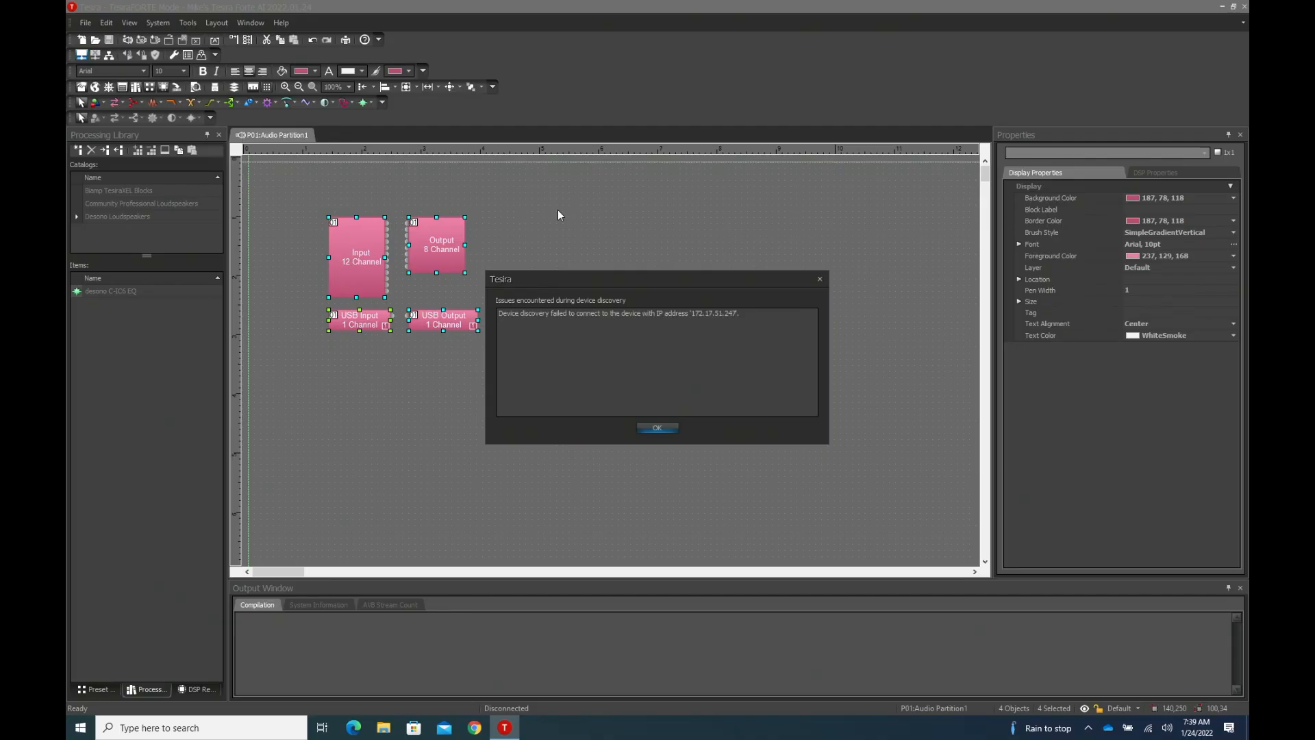
{"action": "left_click", "coordinate": [655, 429]}
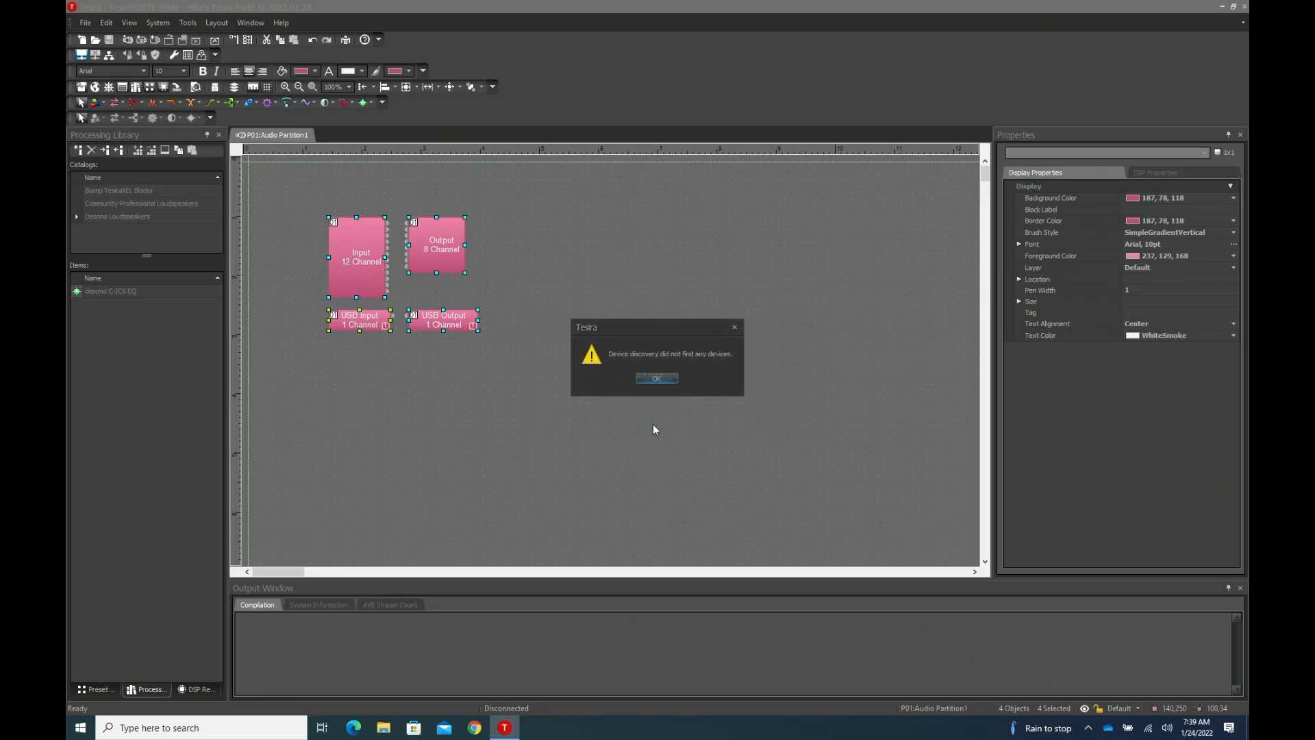
{"action": "left_click", "coordinate": [657, 379]}
{"action": "left_click", "coordinate": [217, 23]}
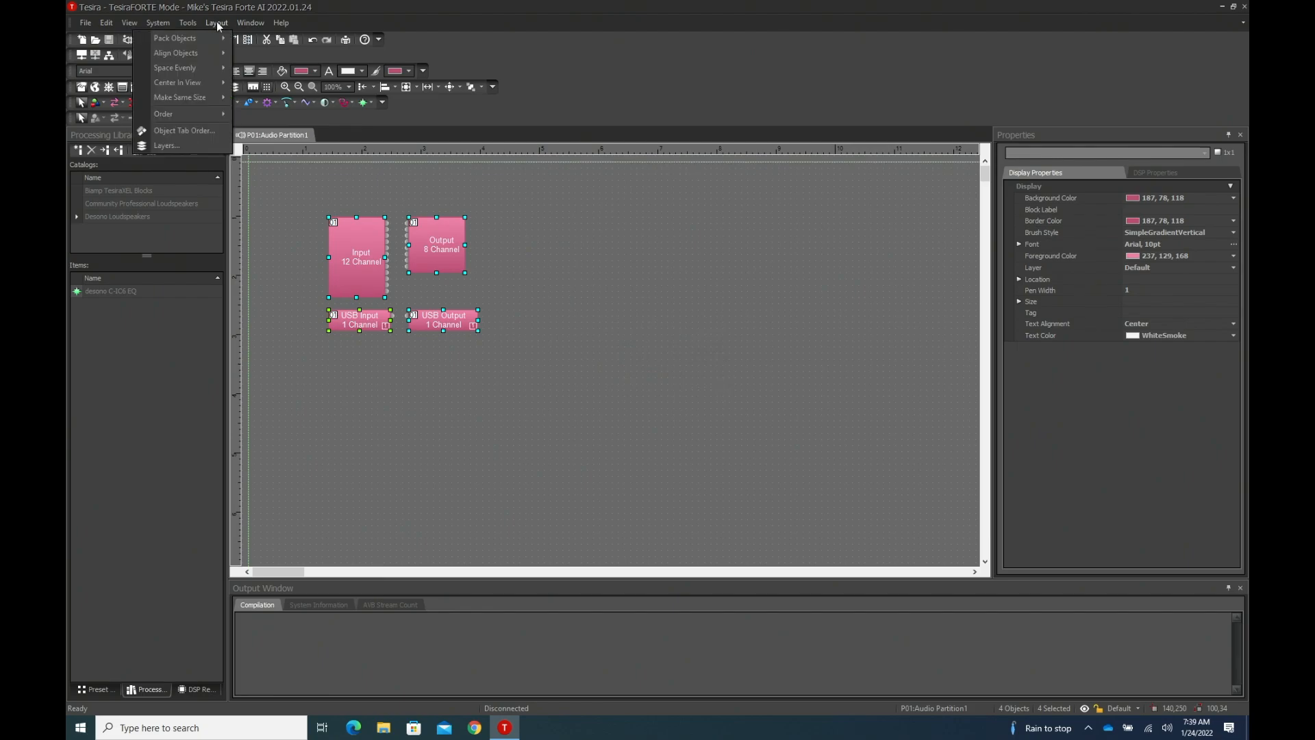
- Remove the 172.17.51.247 entry from the device discovery list in the application settings and apply the change
{"action": "left_click", "coordinate": [216, 23]}
{"action": "left_click", "coordinate": [188, 24]}
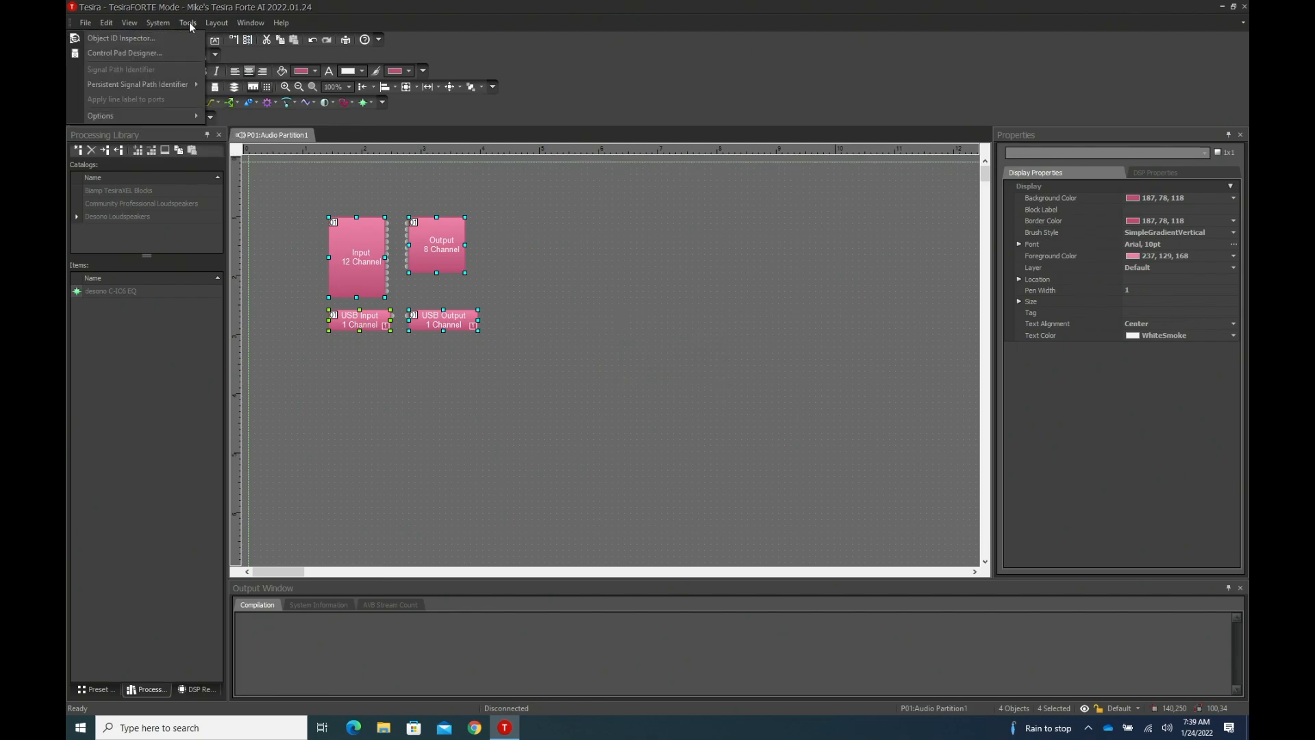
{"action": "mouse_move", "coordinate": [175, 116]}
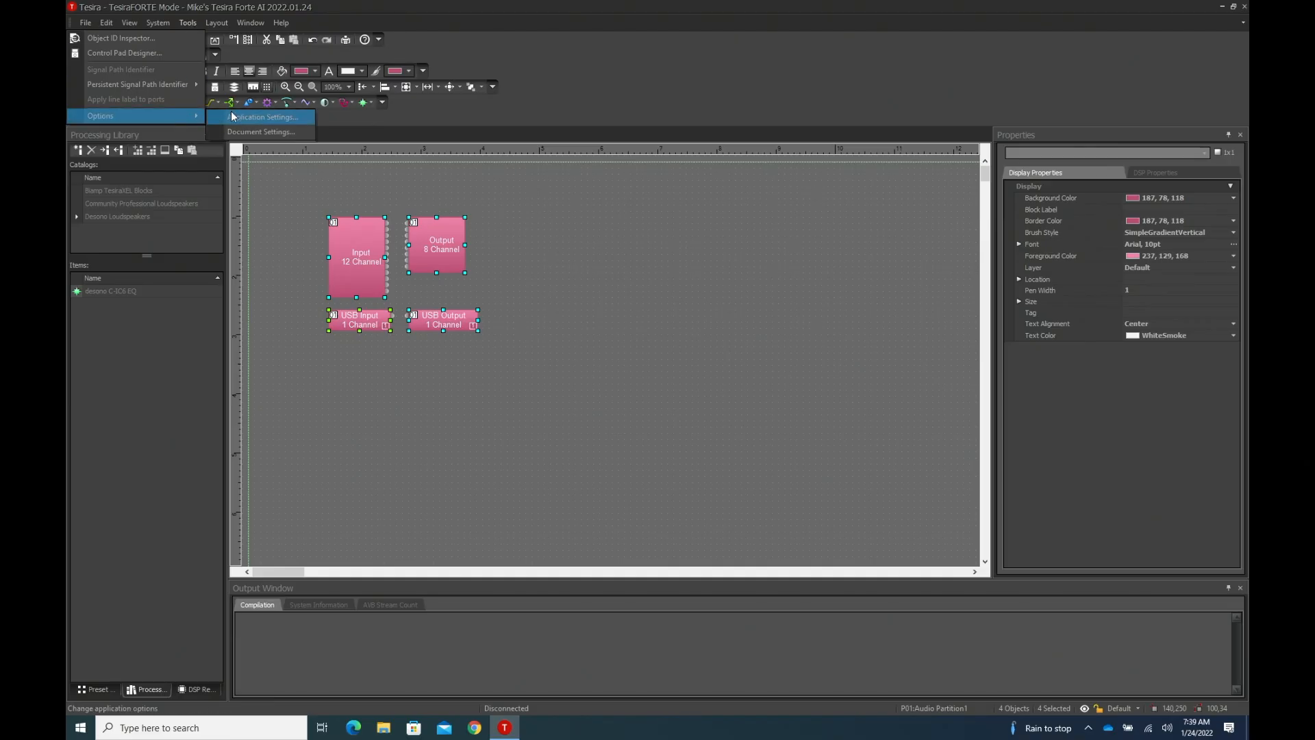
{"action": "left_click", "coordinate": [262, 117]}
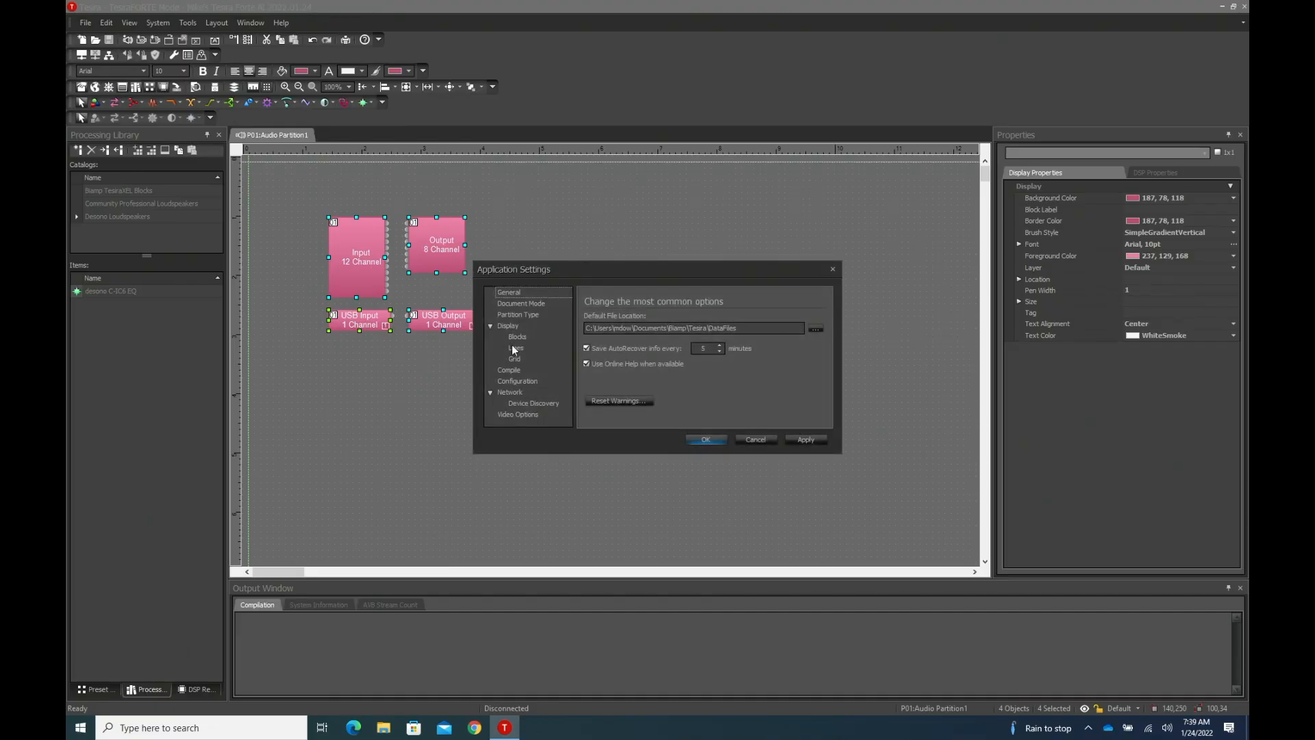
{"action": "left_click", "coordinate": [531, 402]}
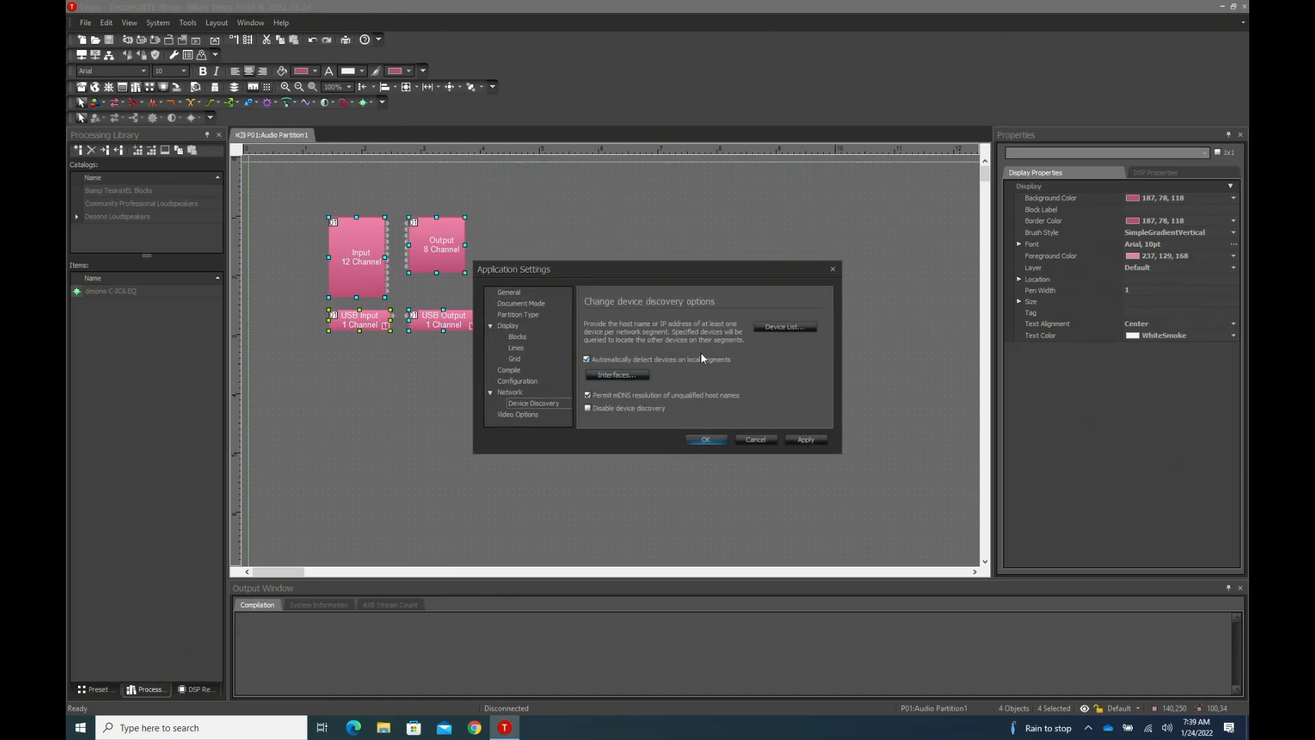
{"action": "left_click", "coordinate": [774, 327]}
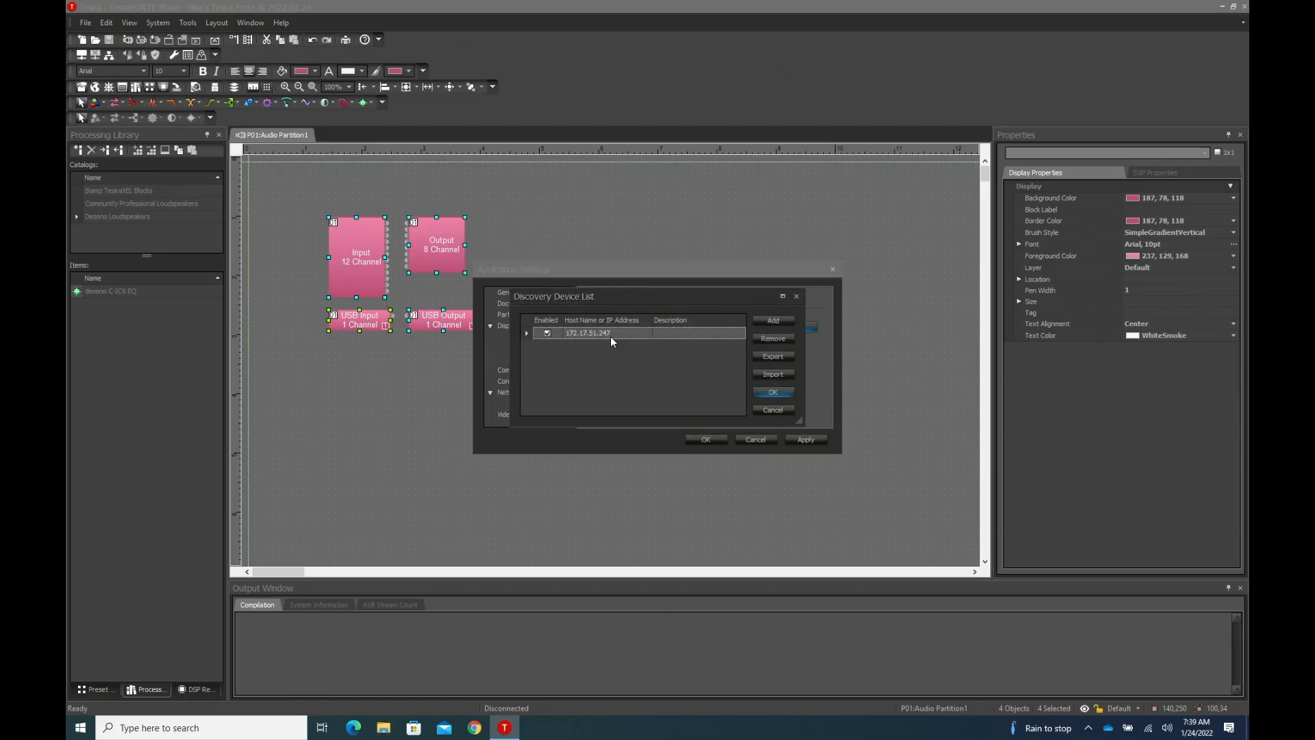
{"action": "left_click", "coordinate": [784, 337]}
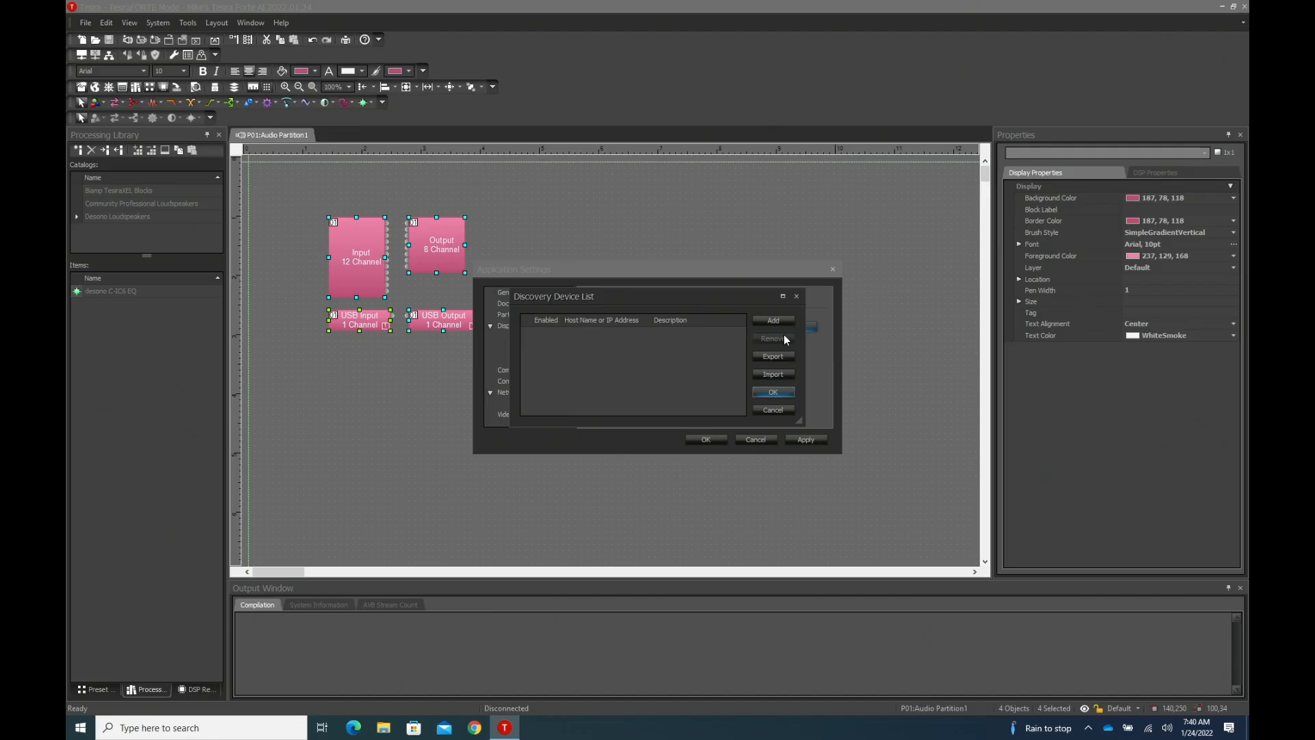
{"action": "left_click", "coordinate": [785, 393]}
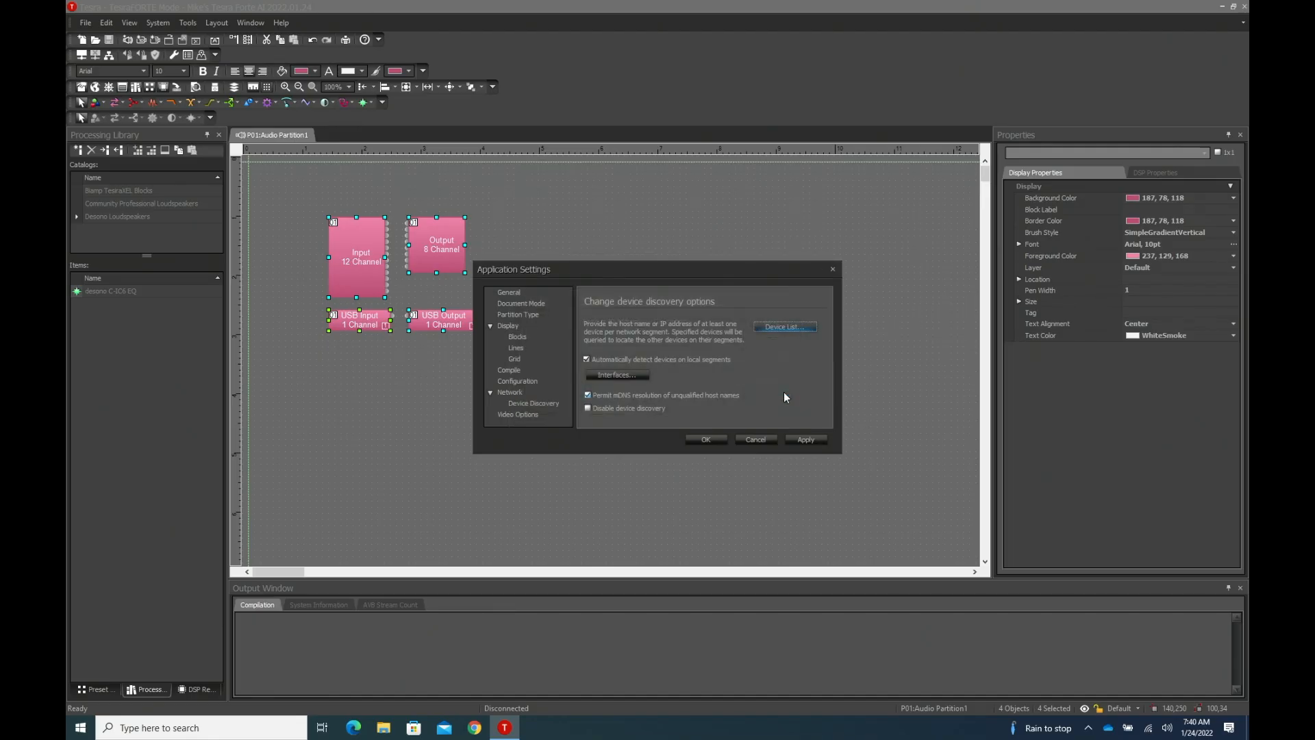
{"action": "left_click", "coordinate": [804, 441]}
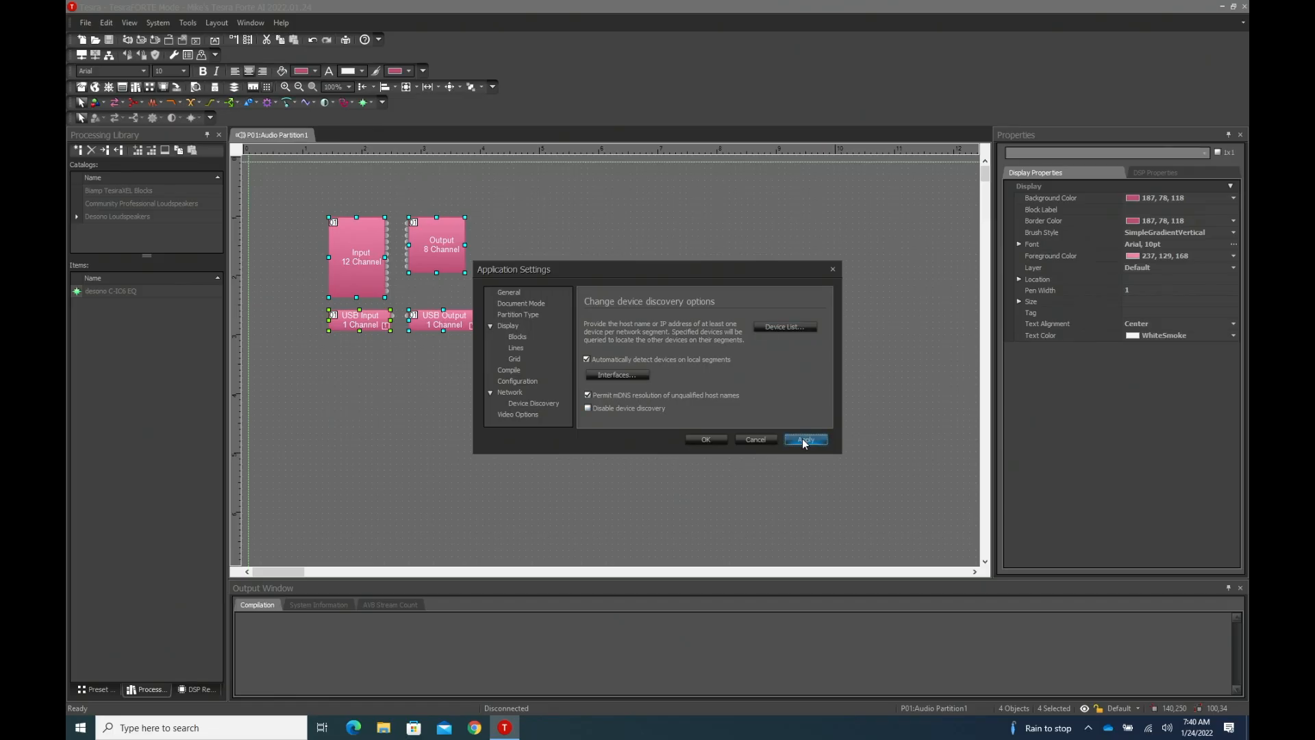
{"action": "left_click", "coordinate": [708, 438]}
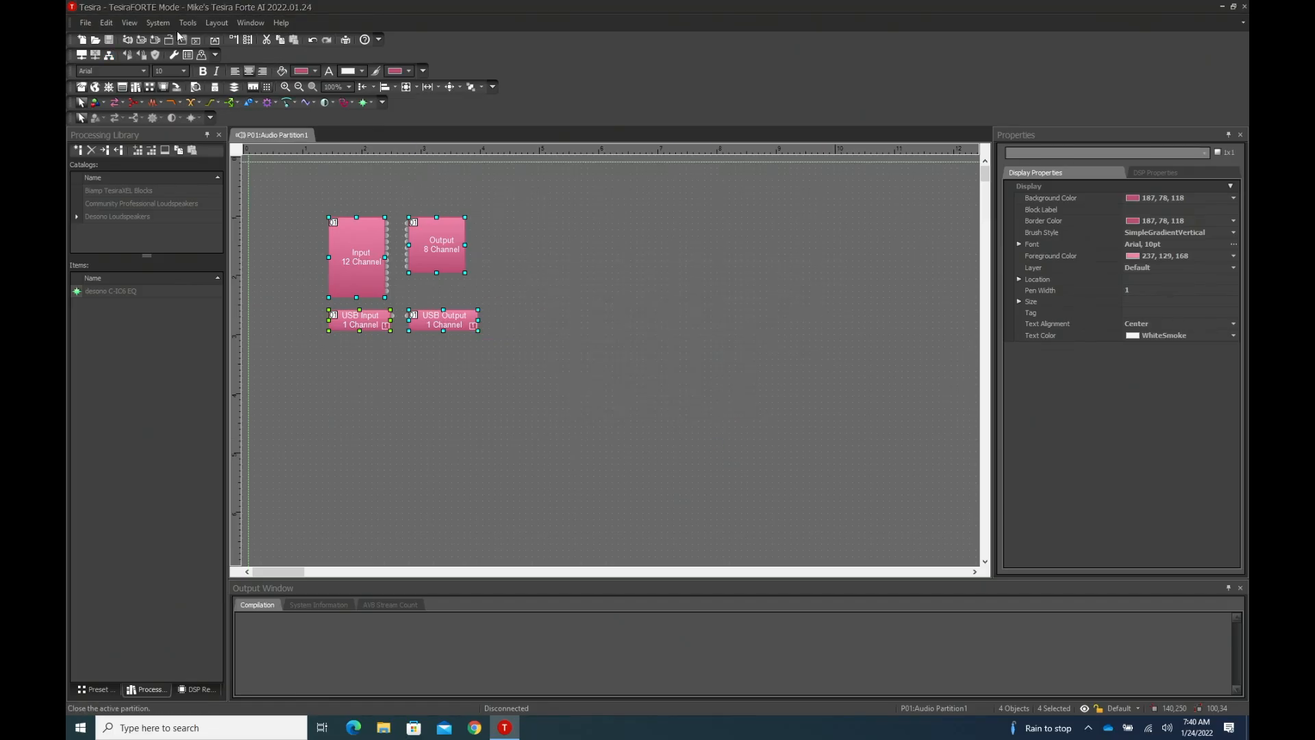
- Check the network for Tesira devices using Locate Devices and Perform Device Maintenance
{"action": "left_click", "coordinate": [158, 23]}
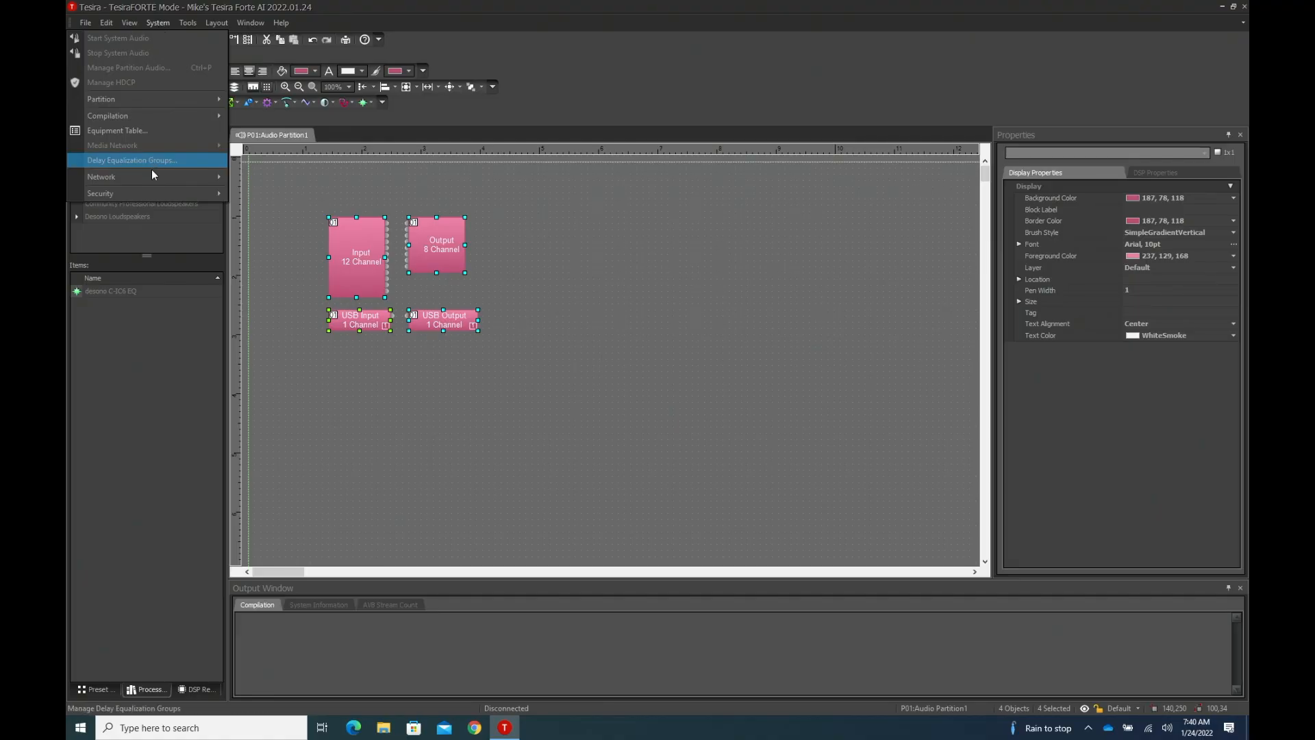
{"action": "mouse_move", "coordinate": [180, 175]}
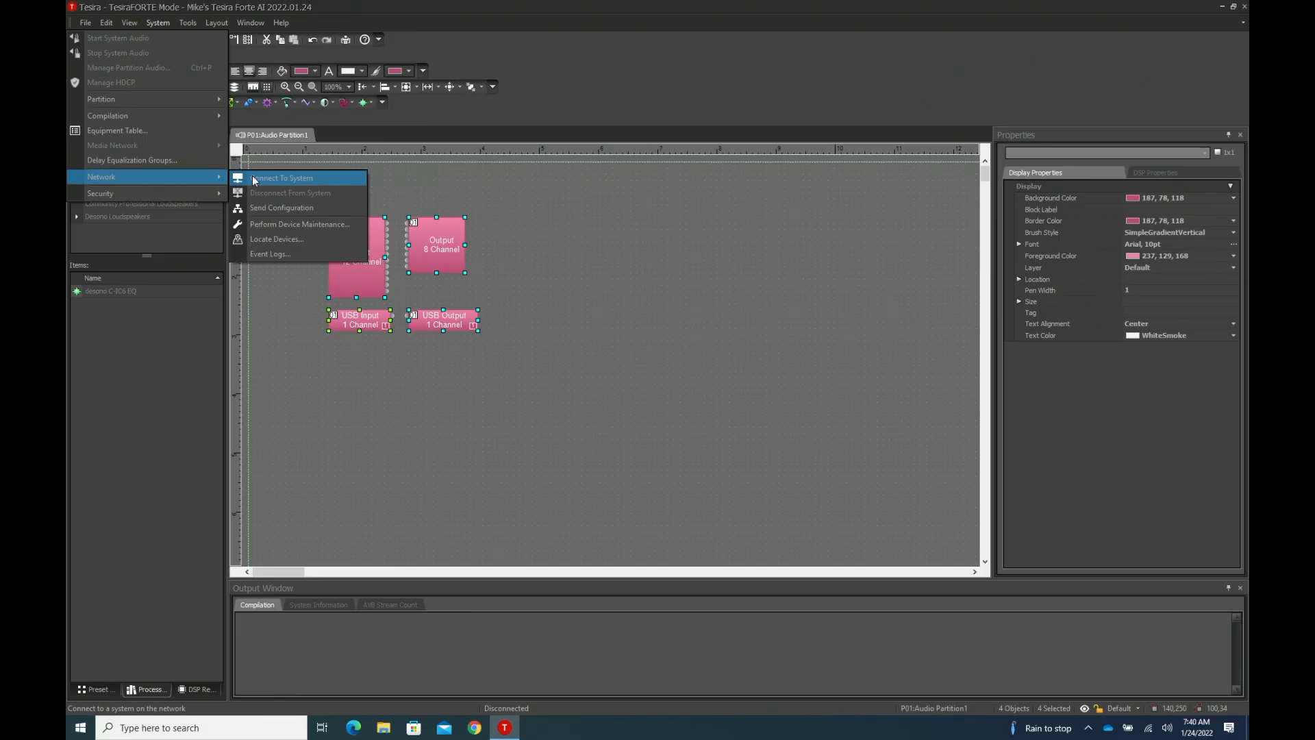
{"action": "left_click", "coordinate": [274, 239]}
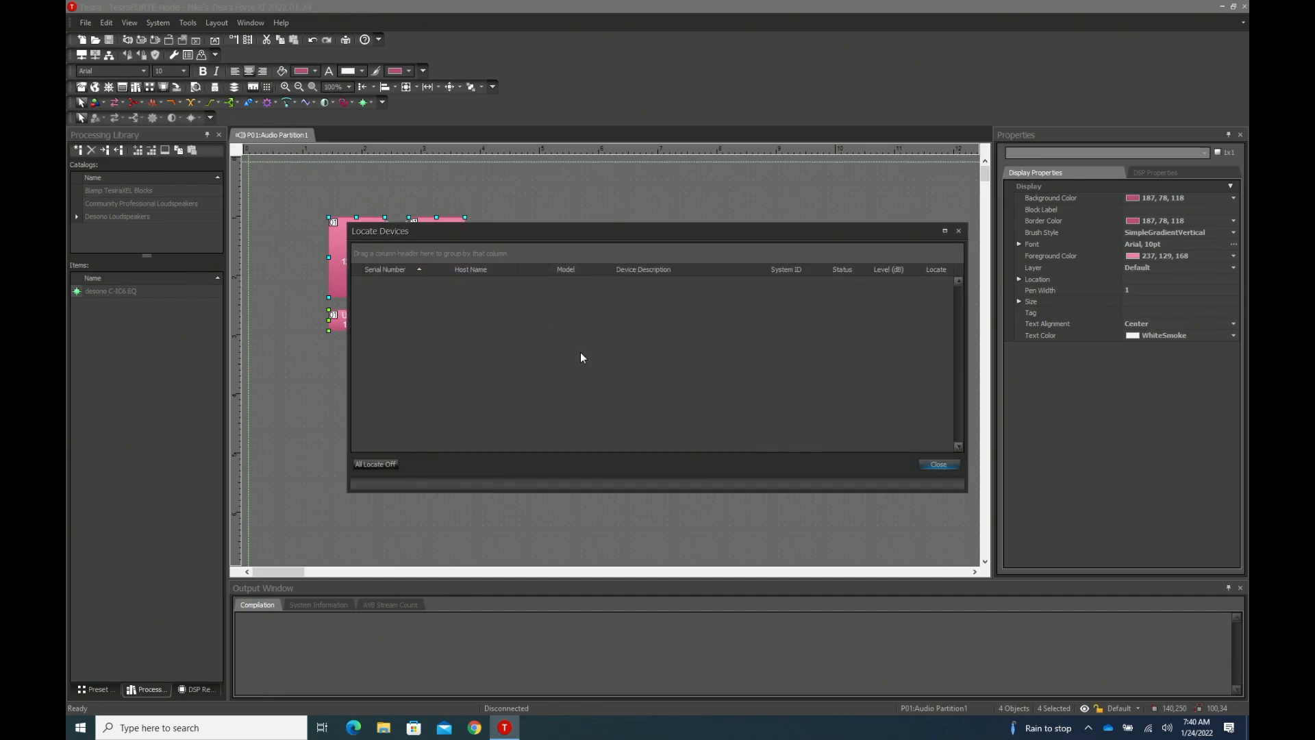
{"action": "left_click", "coordinate": [954, 466]}
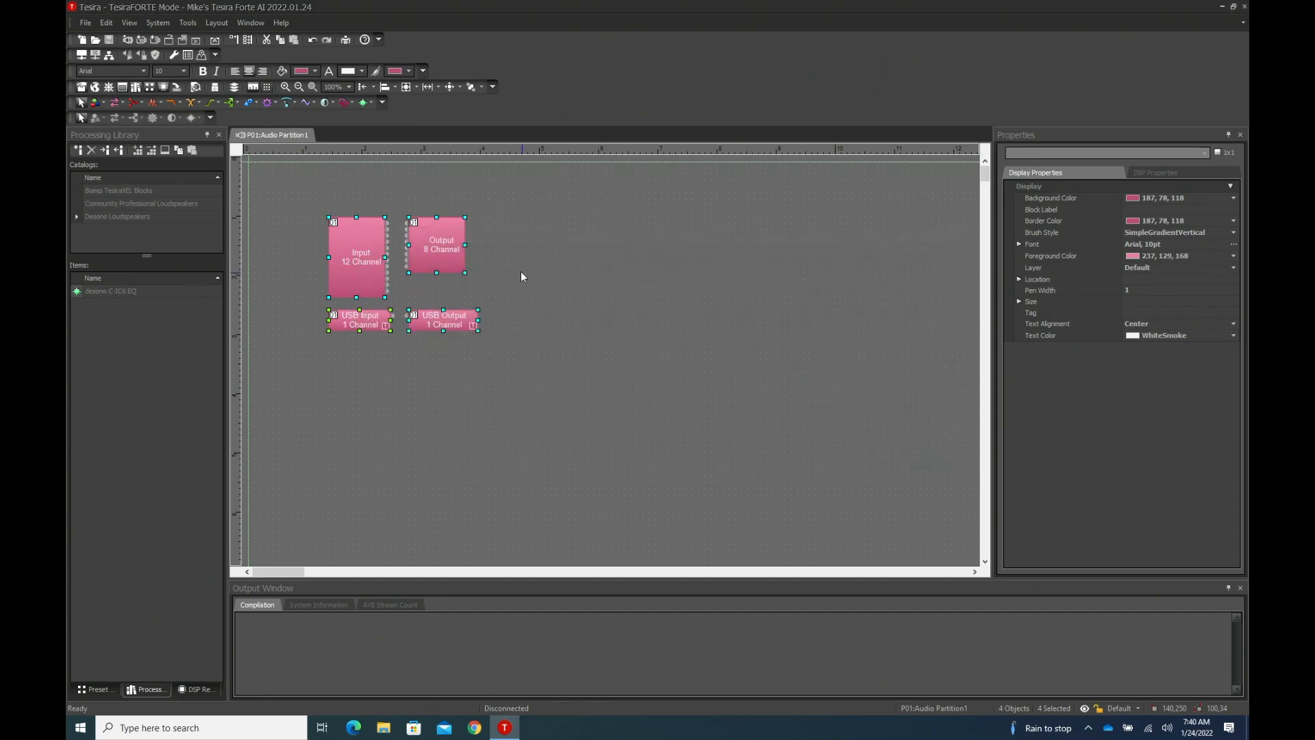
{"action": "left_click", "coordinate": [159, 22]}
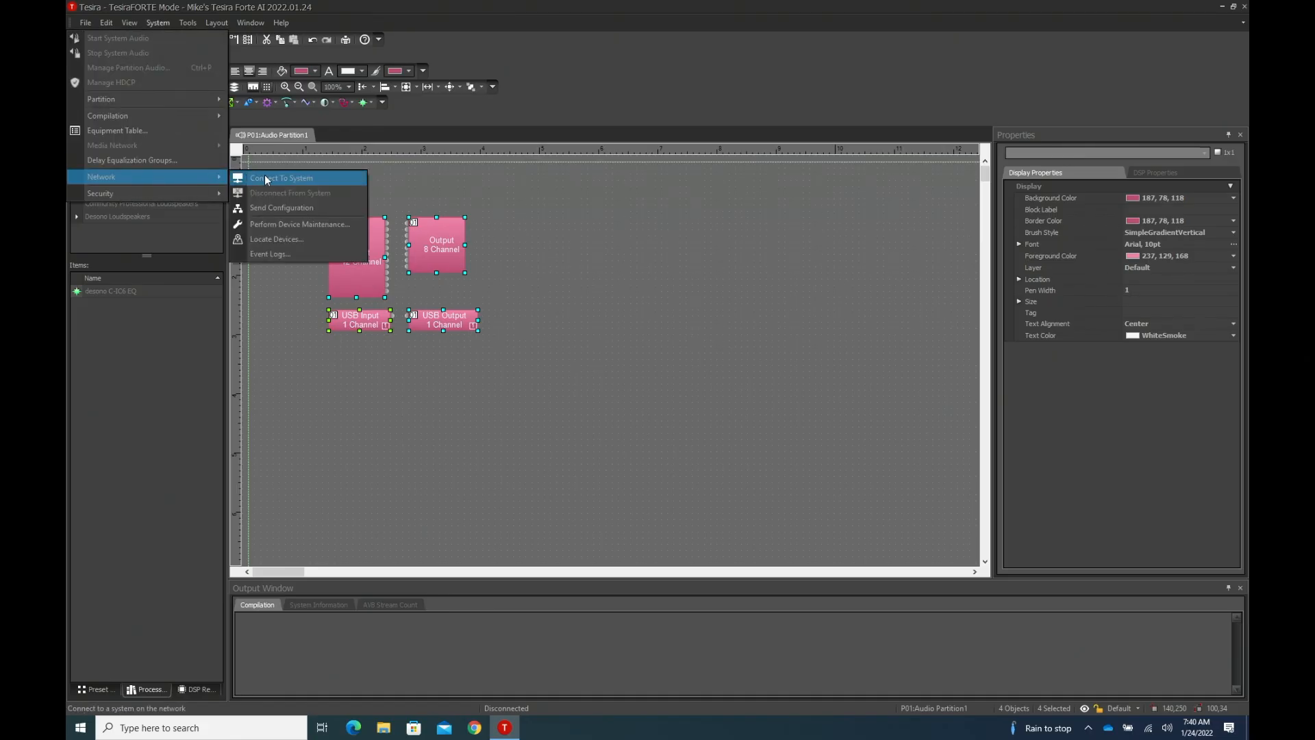
{"action": "left_click", "coordinate": [295, 224]}
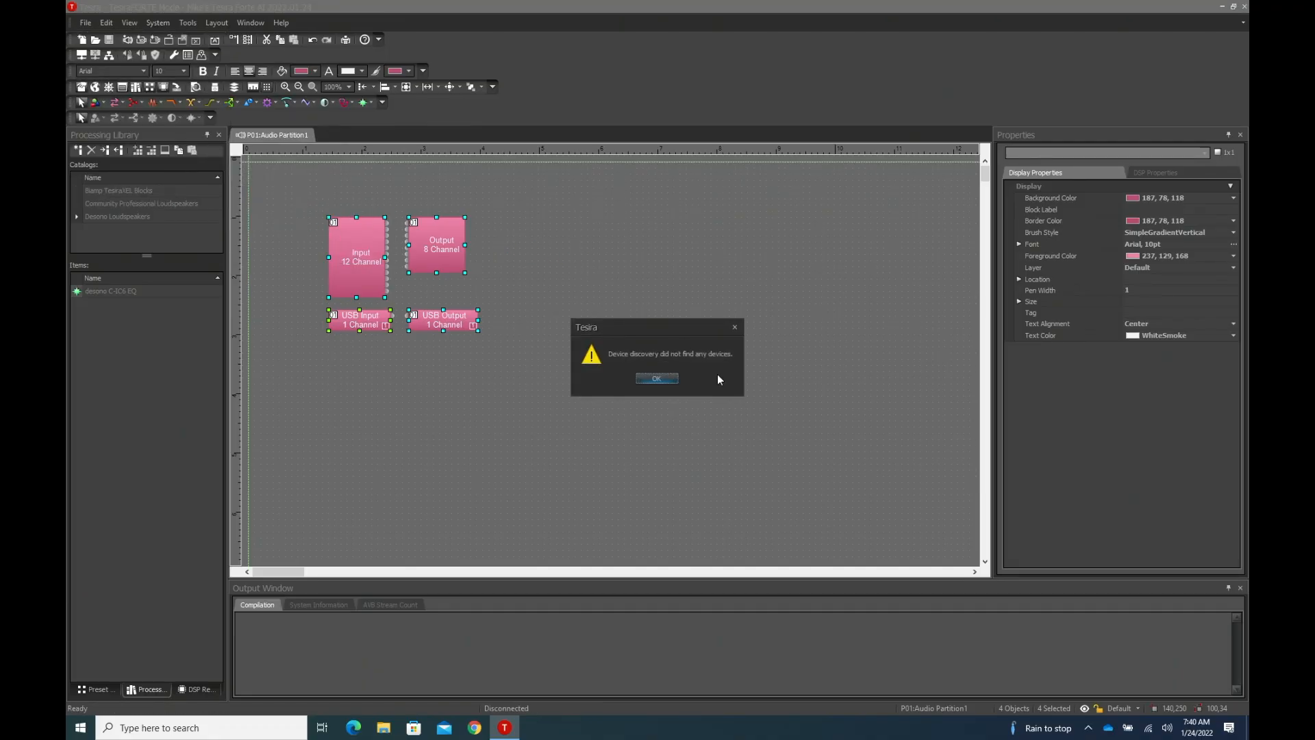
{"action": "left_click", "coordinate": [660, 377]}
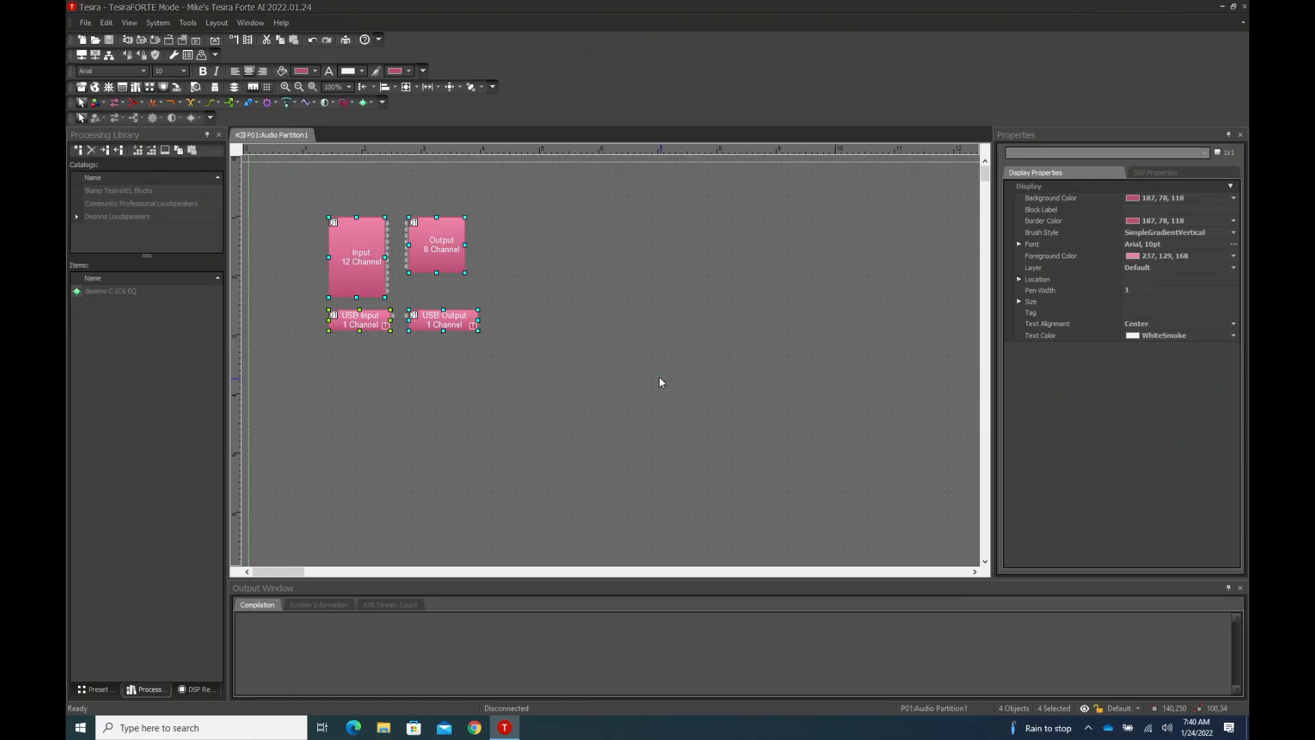
- Add the IP address 169.254.89.63 to the device discovery list in the application settings and apply it
{"action": "left_click", "coordinate": [187, 22]}
{"action": "mouse_move", "coordinate": [178, 115]}
{"action": "left_click", "coordinate": [251, 117]}
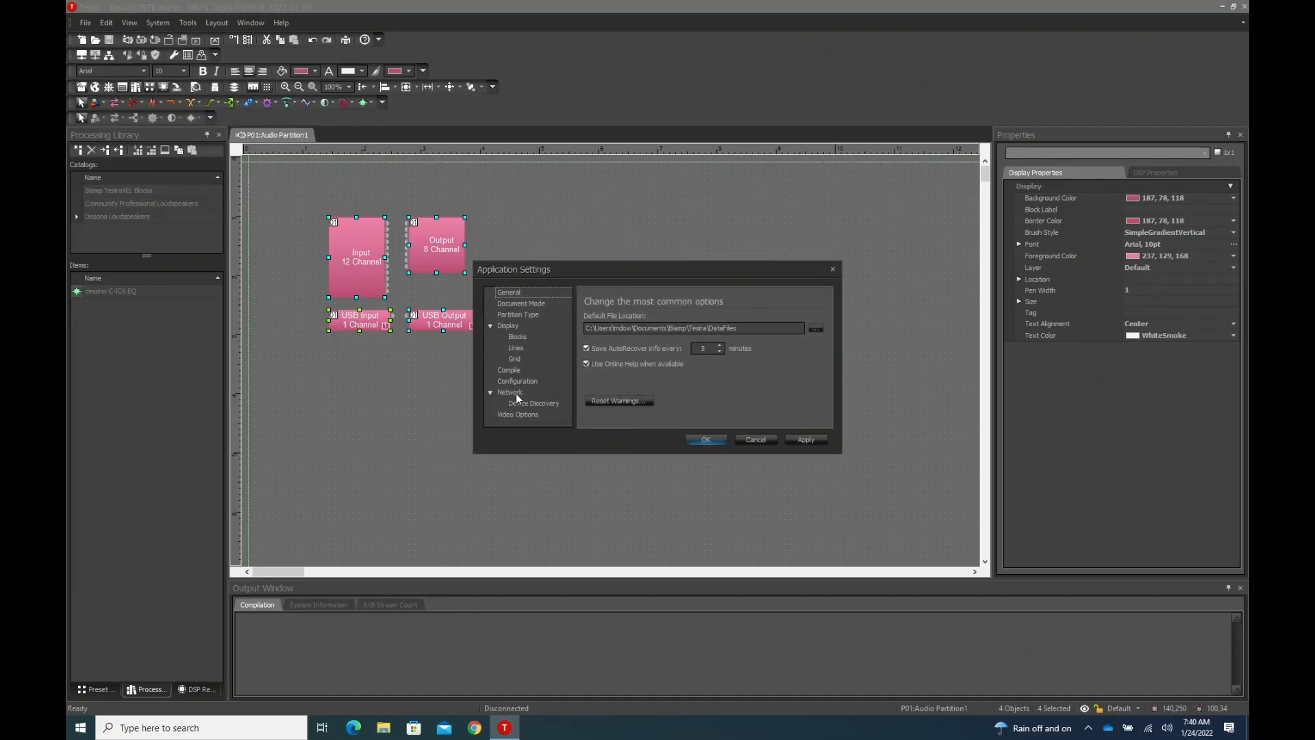
{"action": "left_click", "coordinate": [510, 393]}
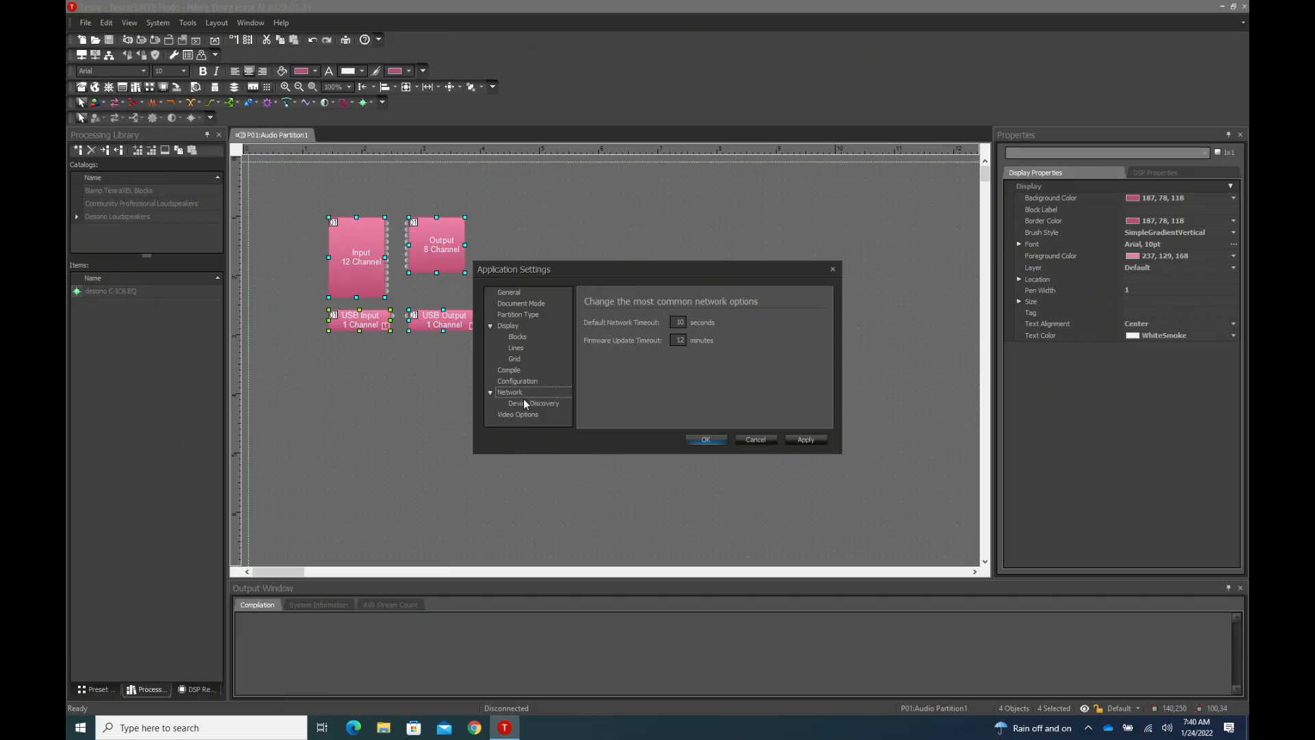
{"action": "left_click", "coordinate": [527, 404]}
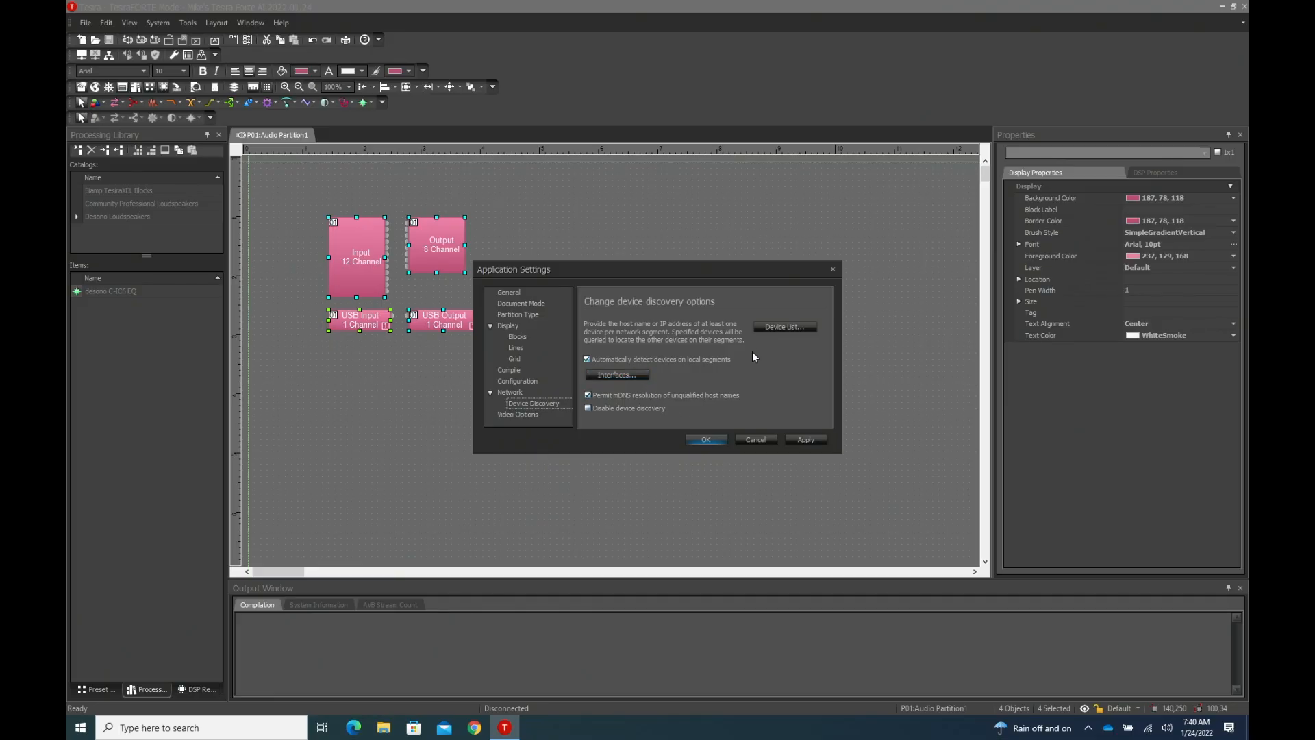
{"action": "left_click", "coordinate": [787, 328]}
{"action": "left_click", "coordinate": [777, 322]}
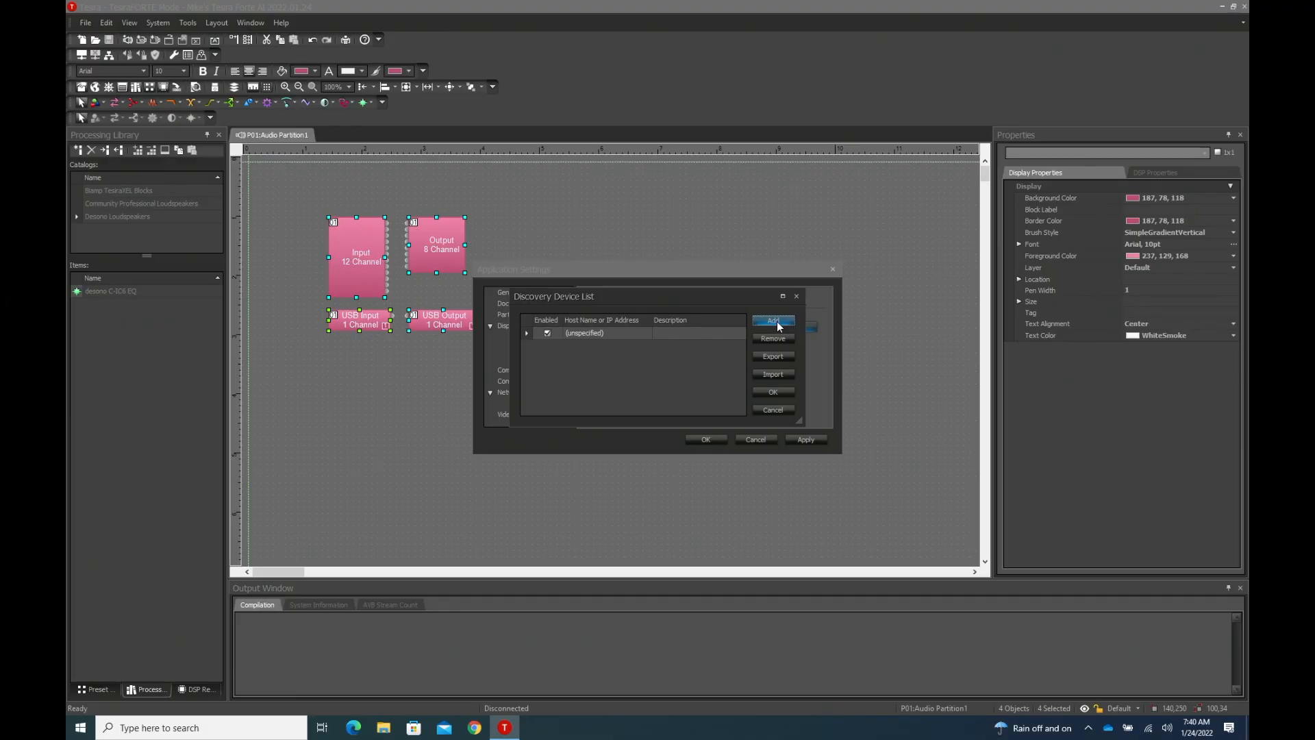
{"action": "left_click", "coordinate": [603, 333]}
{"action": "left_click", "coordinate": [602, 333]}
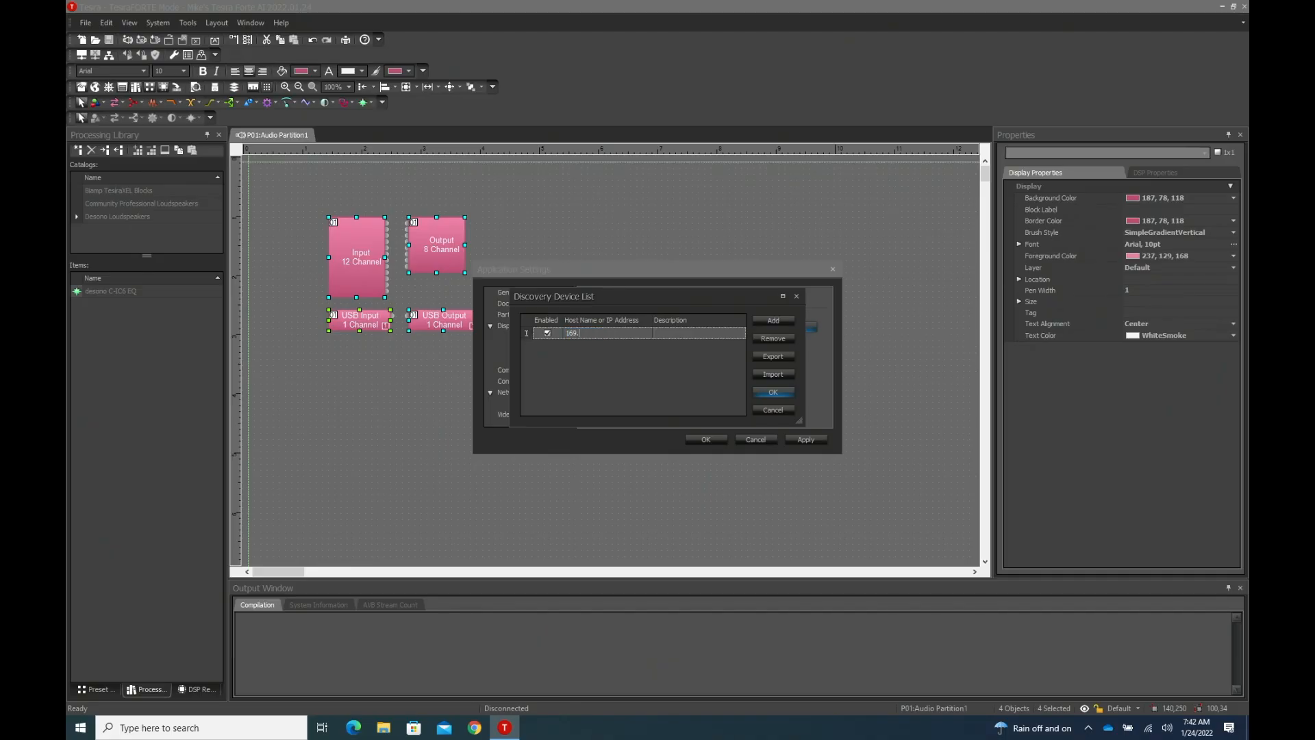
{"action": "type", "text": "254.89.63"}
{"action": "left_click", "coordinate": [771, 393]}
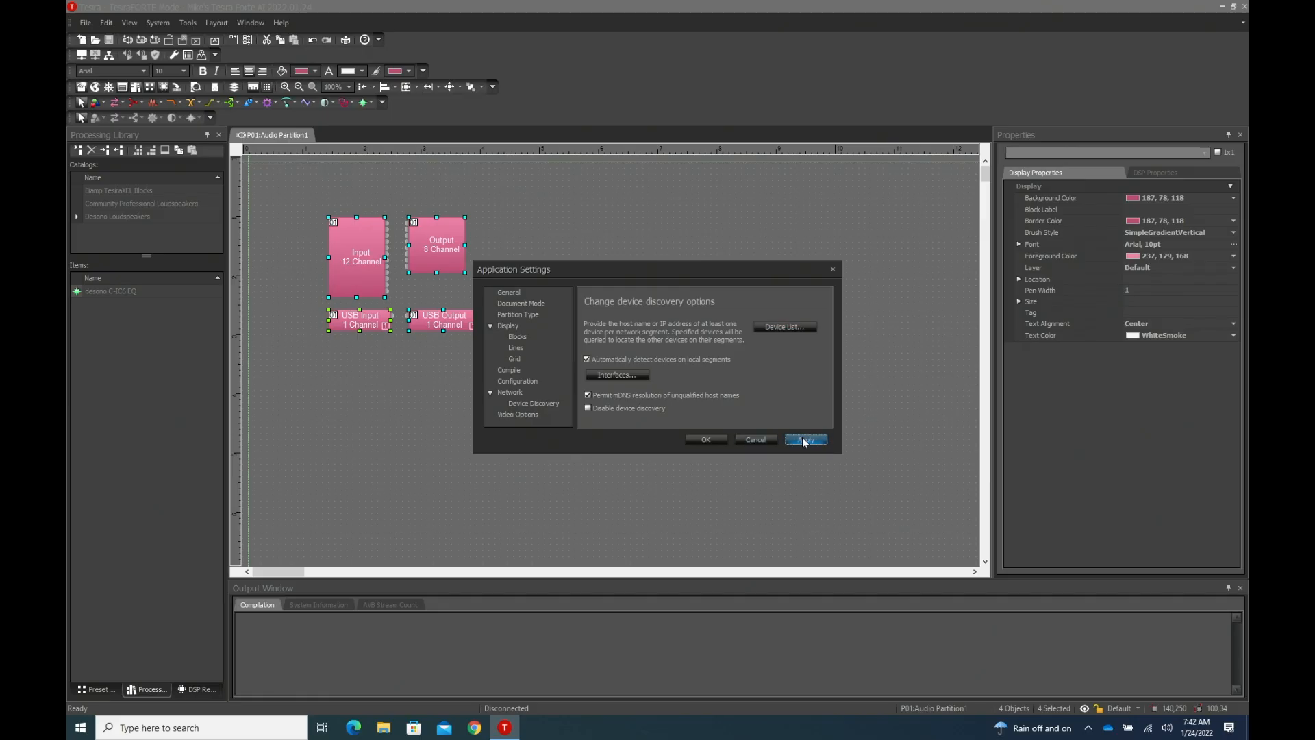
{"action": "left_click", "coordinate": [708, 442]}
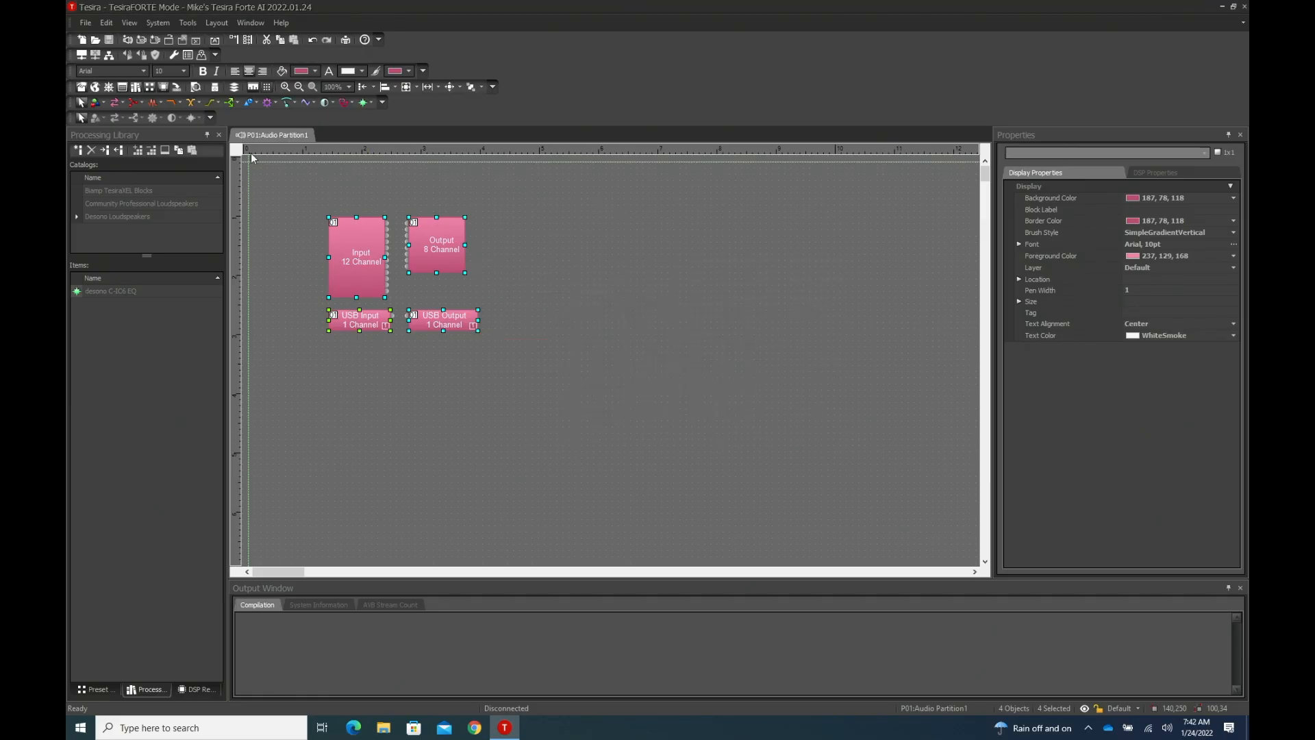
- Search for devices with Locate Devices and turn on the locate indicator for the FORTÉ DAN AI
{"action": "left_click", "coordinate": [157, 23]}
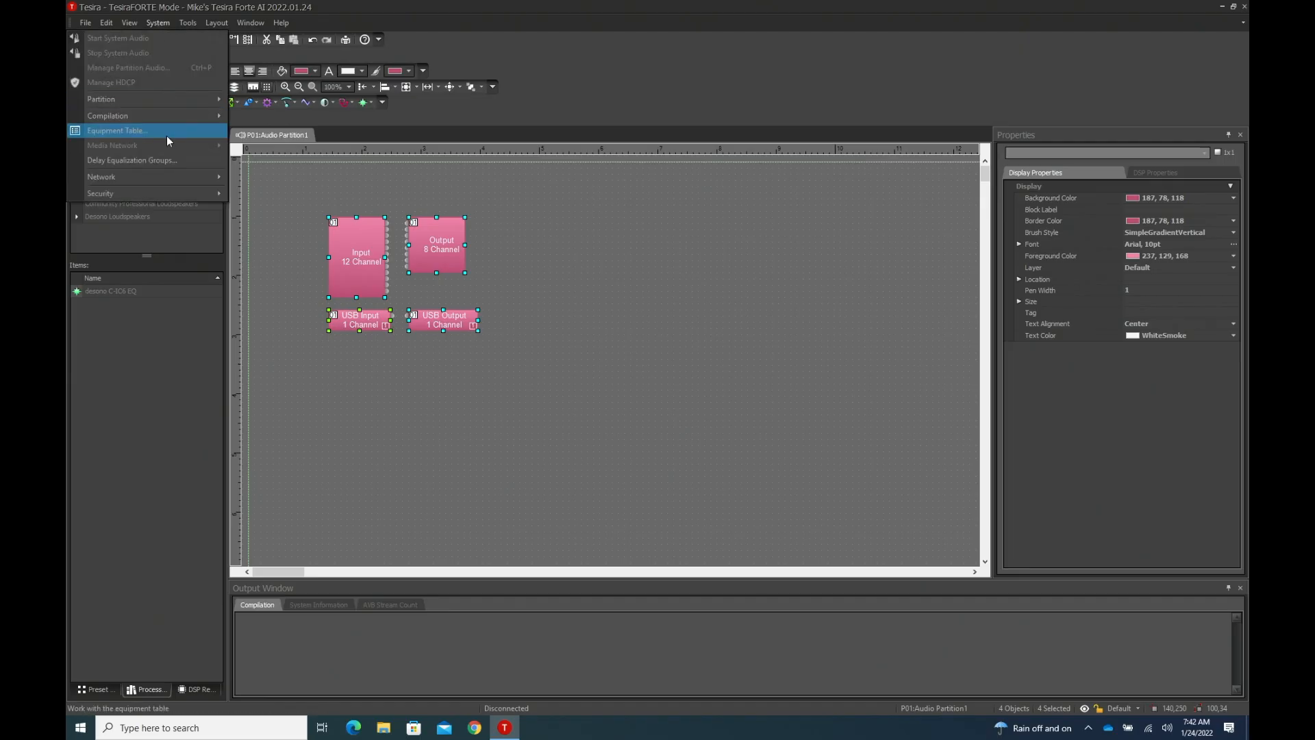
{"action": "mouse_move", "coordinate": [170, 176]}
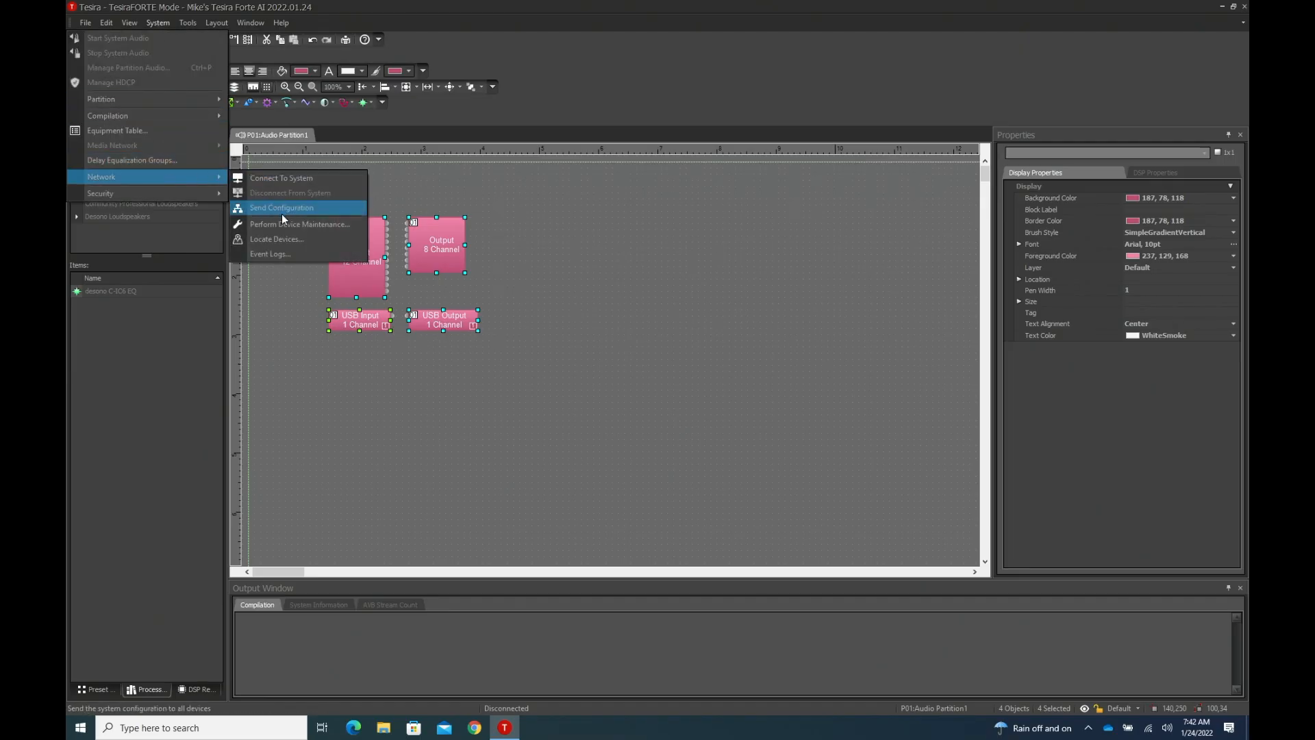
{"action": "left_click", "coordinate": [292, 238]}
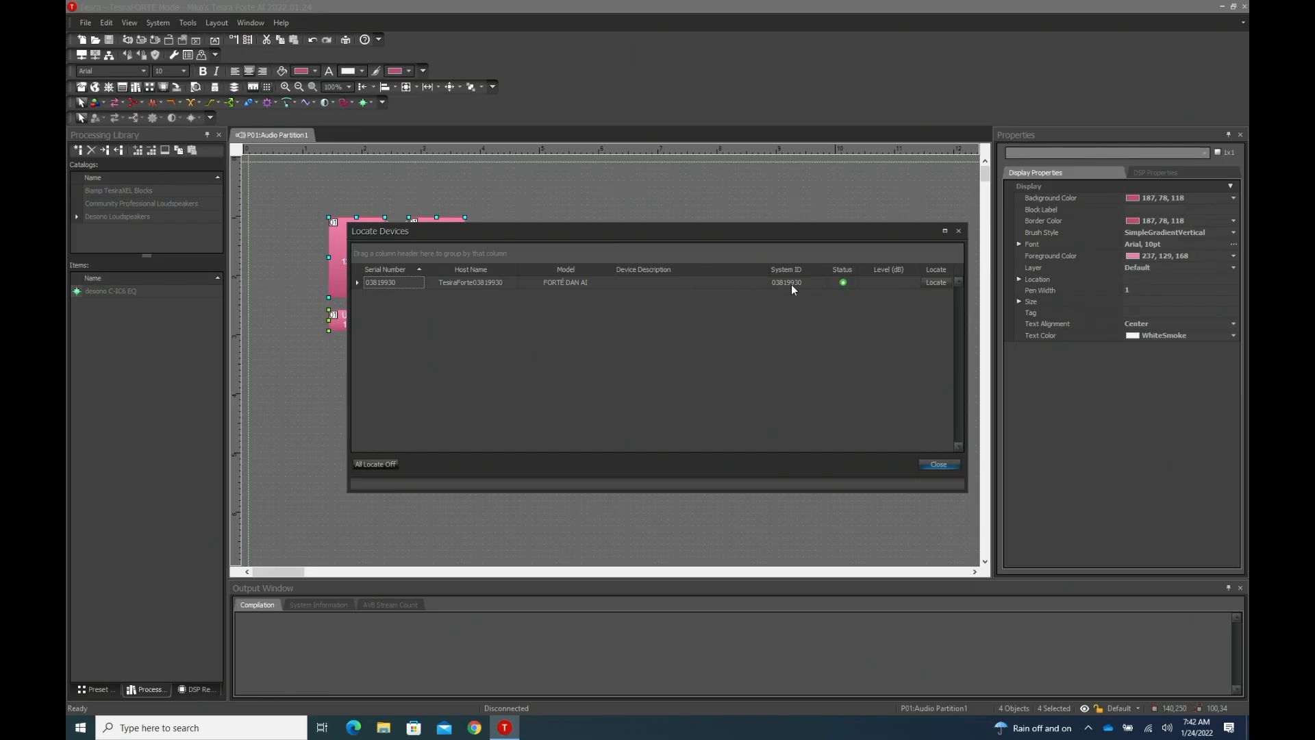
{"action": "left_click", "coordinate": [936, 283]}
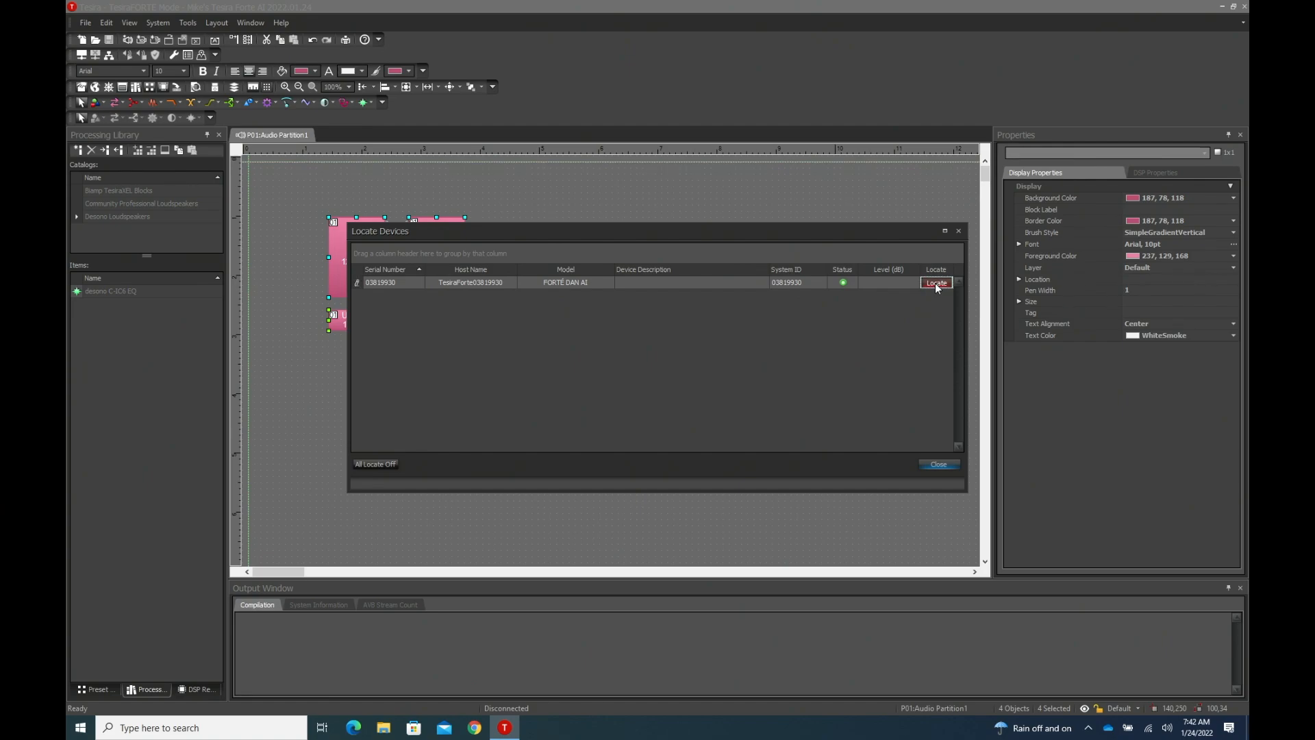
{"action": "left_click", "coordinate": [938, 464]}
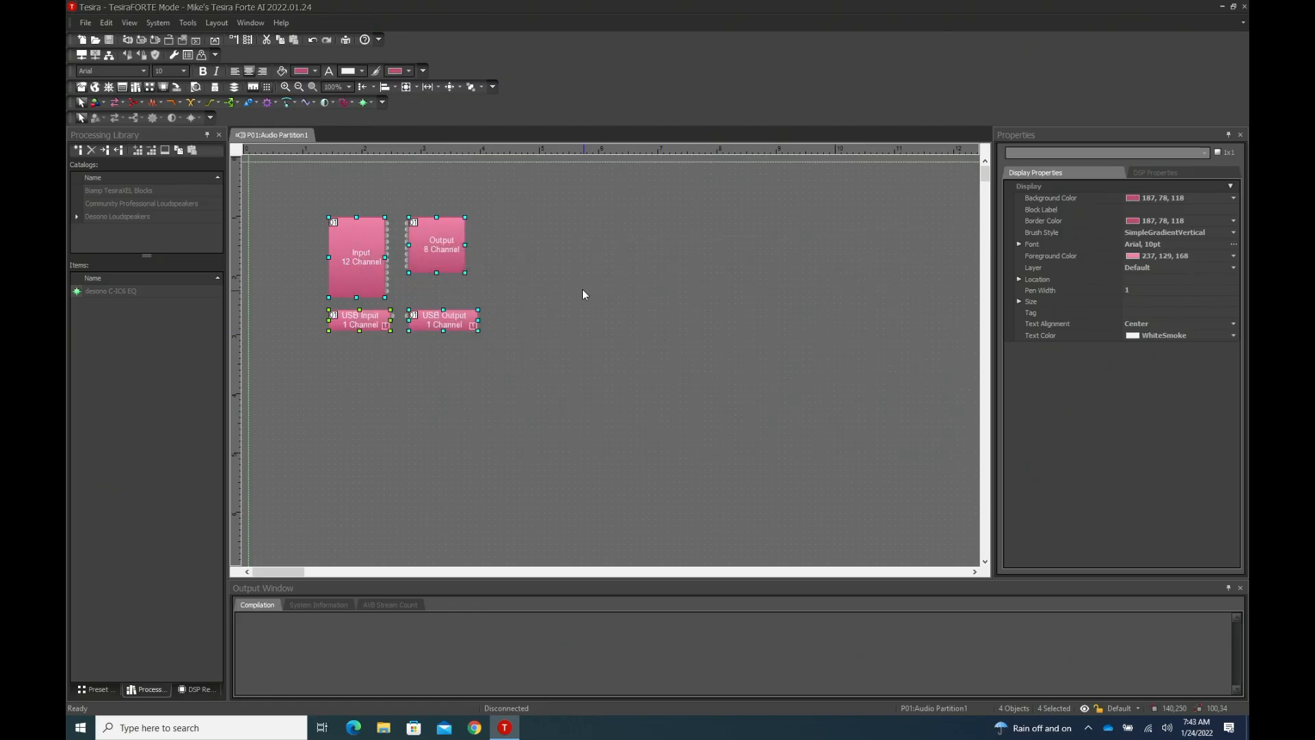
- Connect to the TesiraFORTÉ DAN-AI default configuration system found on the network
{"action": "left_click", "coordinate": [161, 22]}
{"action": "left_click", "coordinate": [161, 22]}
{"action": "left_click", "coordinate": [80, 53]}
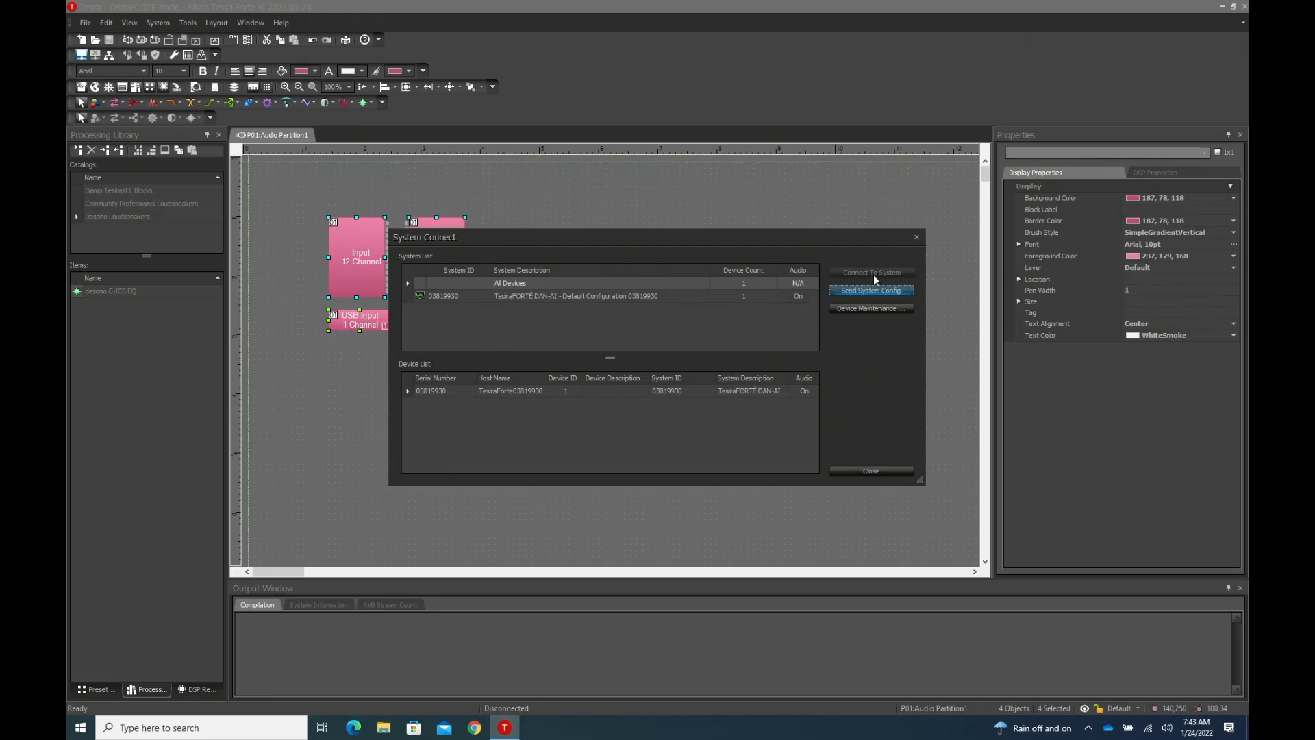
{"action": "left_click", "coordinate": [539, 299]}
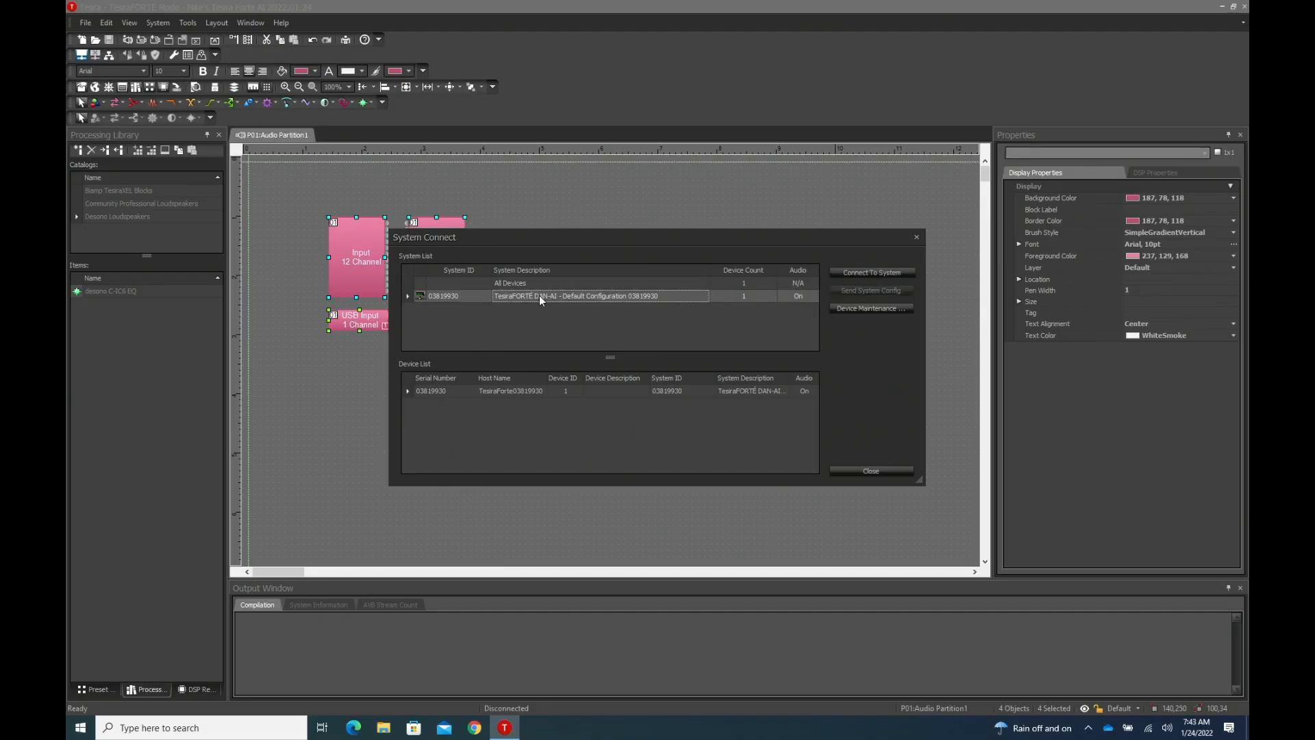
{"action": "left_click", "coordinate": [885, 273]}
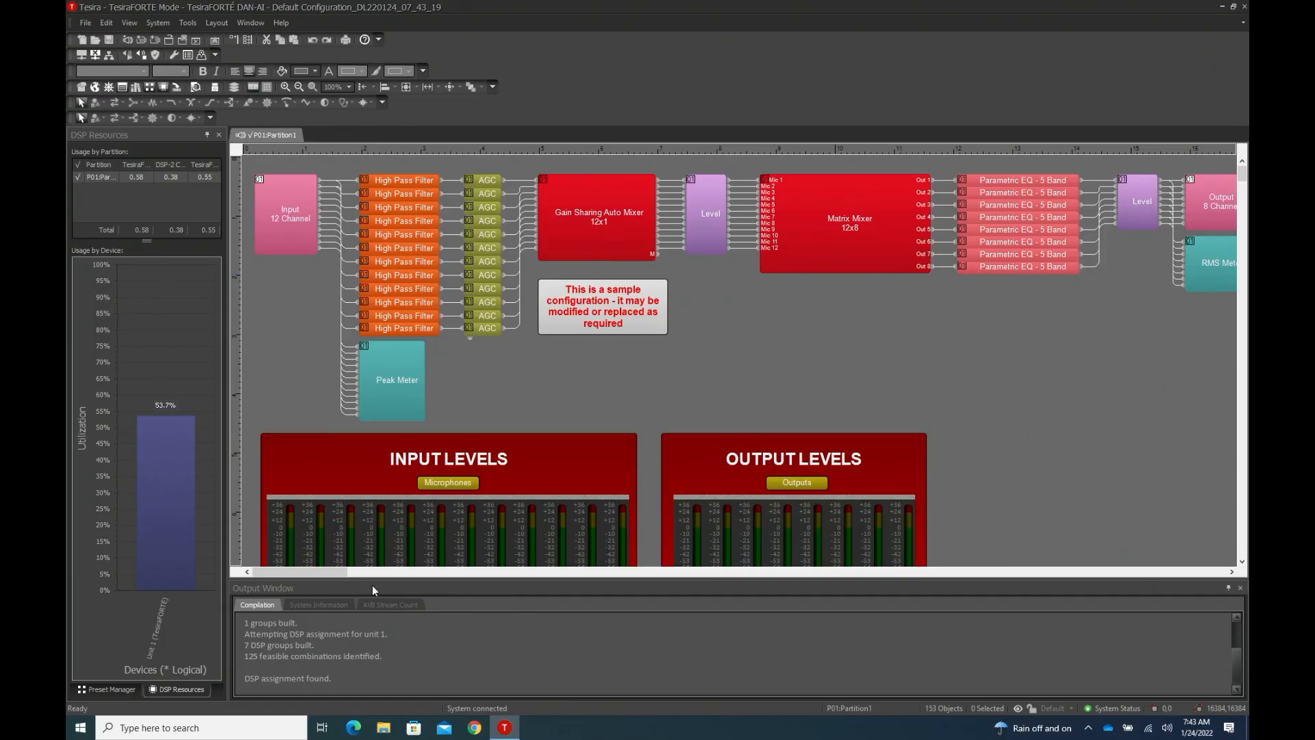
- Examine the default configuration's signal path blocks and its input and output level meters
{"action": "left_click_drag", "start_coordinate": [324, 570], "coordinate": [303, 584]}
{"action": "left_click", "coordinate": [355, 208]}
{"action": "left_click", "coordinate": [699, 224]}
{"action": "scroll", "coordinate": [881, 470], "scroll_direction": "down", "scroll_amount": 1}
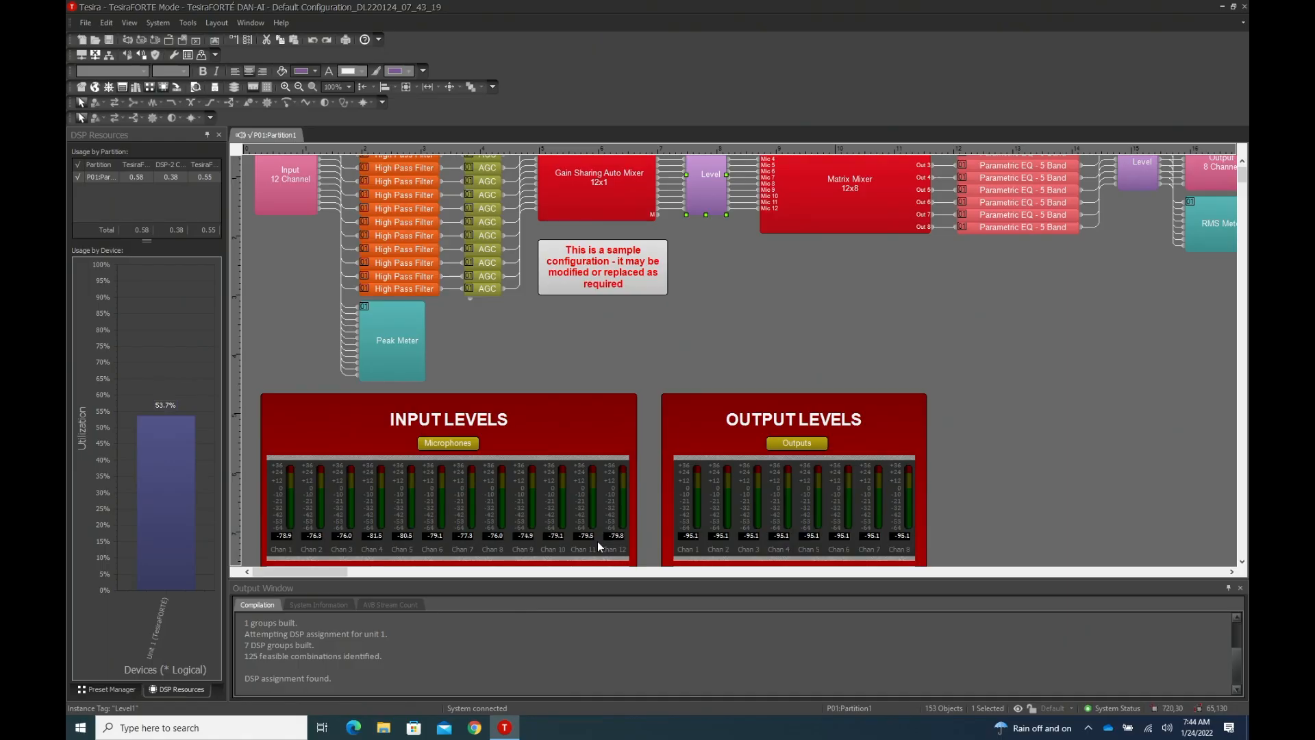
{"action": "scroll", "coordinate": [598, 545], "scroll_direction": "up", "scroll_amount": 1}
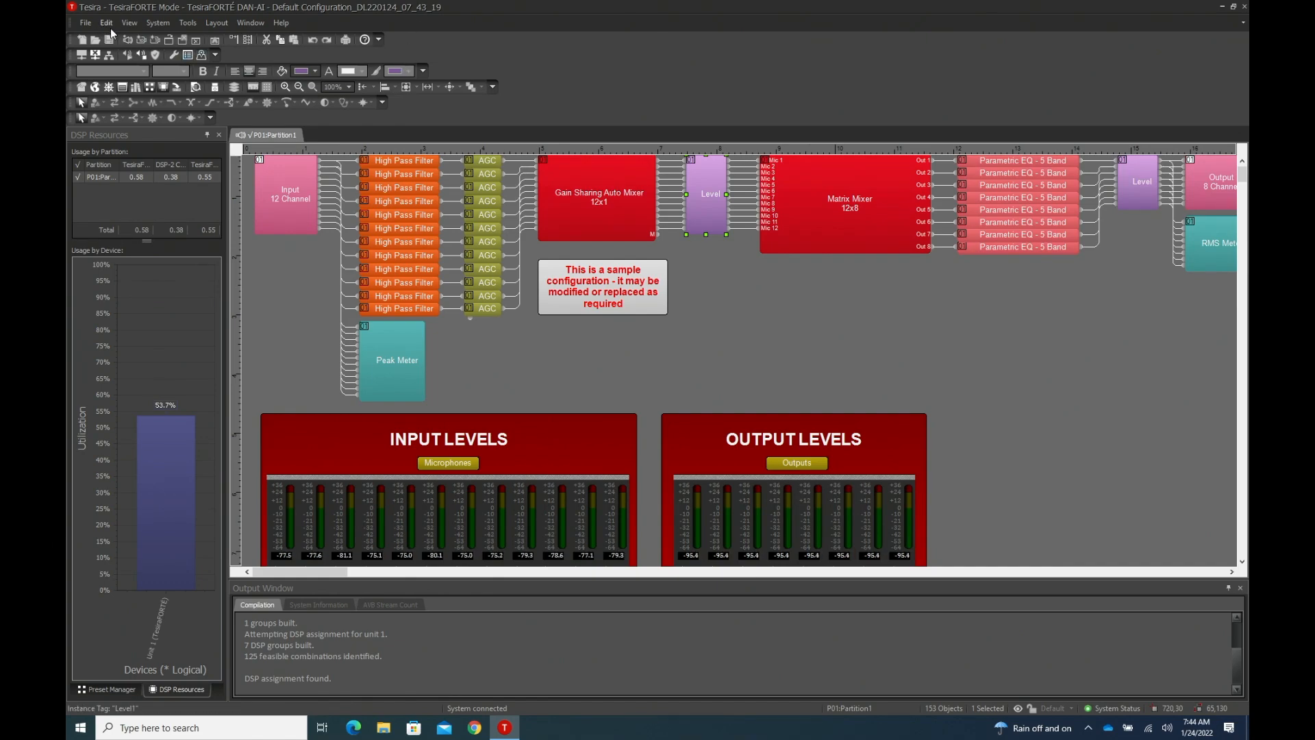
- Disconnect from the system and open the recent Tesira Forte AI 2022.01.24 layout file, discarding changes to the default configuration
{"action": "left_click", "coordinate": [95, 54]}
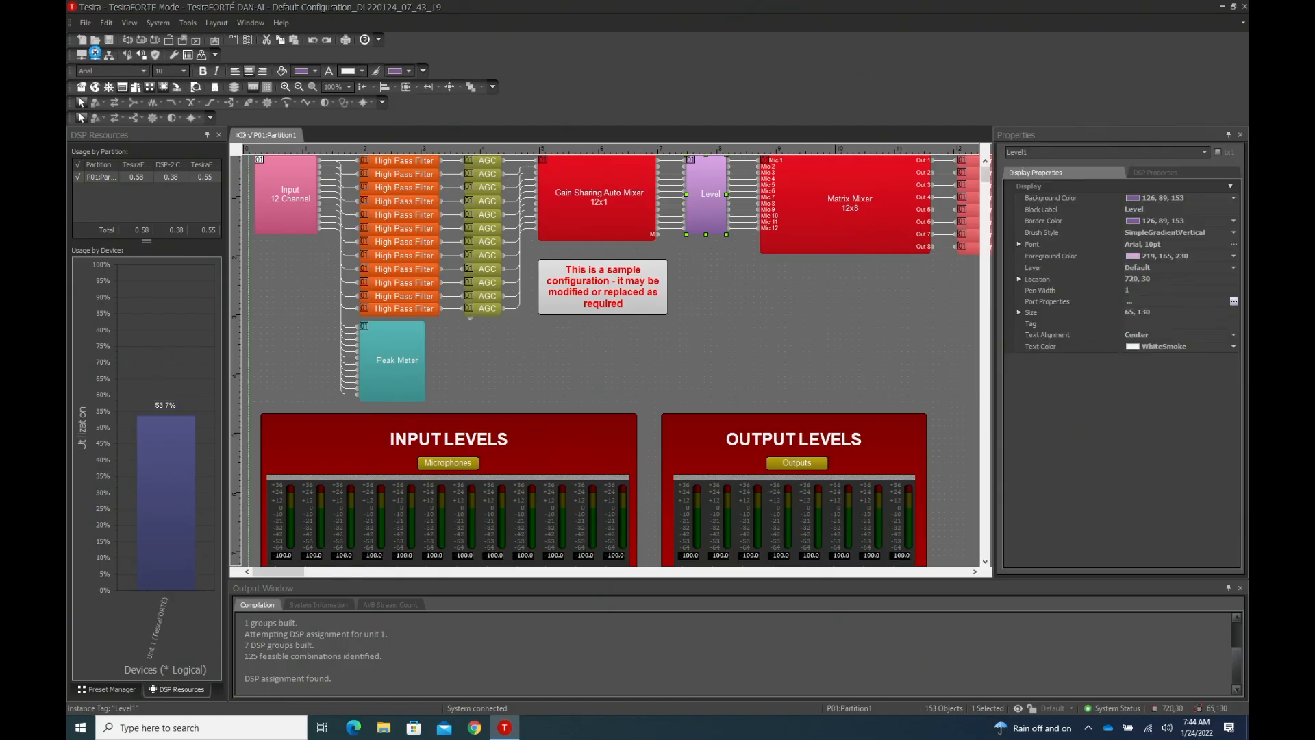
{"action": "left_click", "coordinate": [90, 23]}
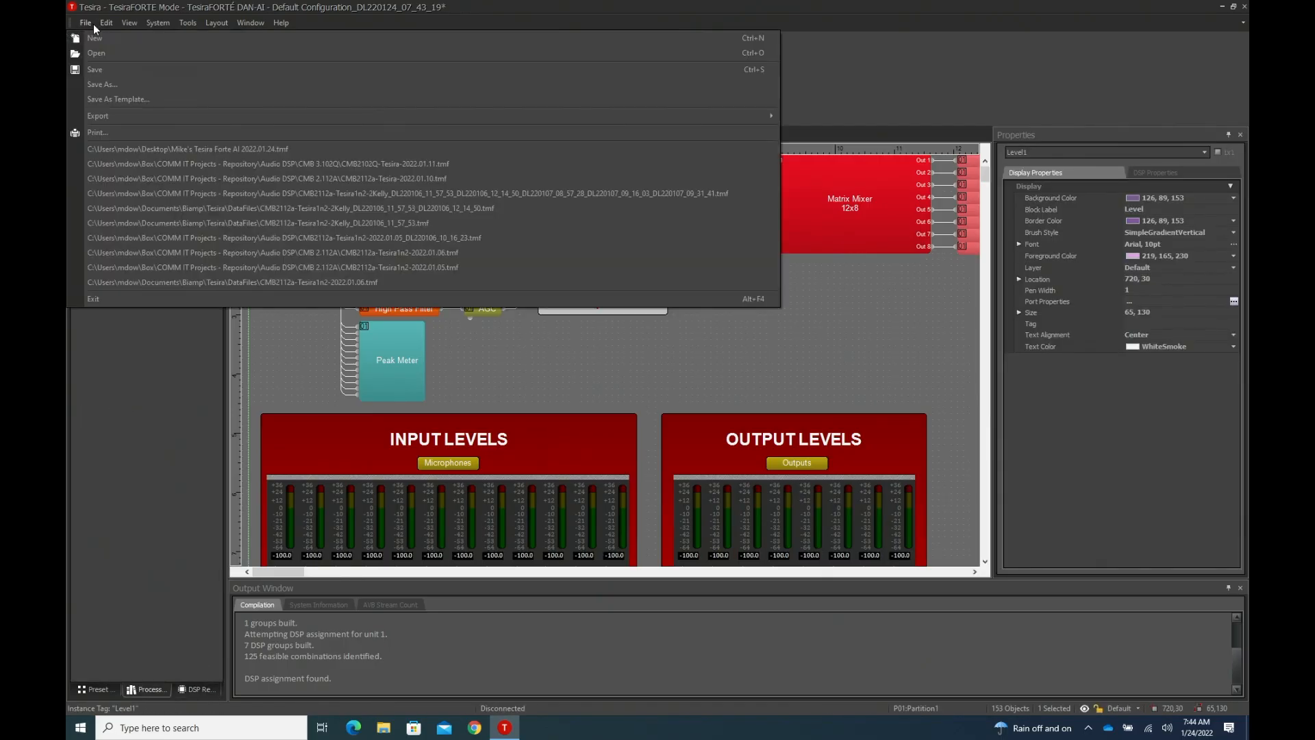
{"action": "left_click", "coordinate": [136, 149]}
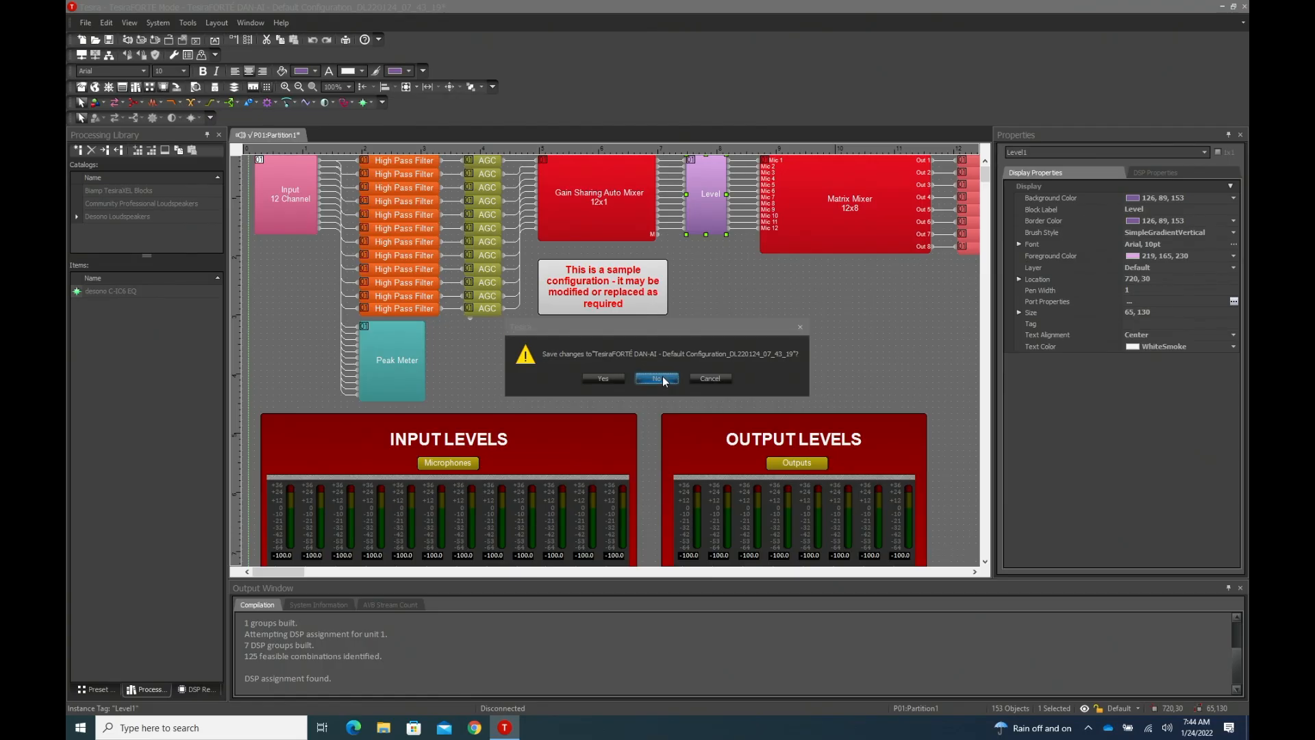
{"action": "left_click", "coordinate": [657, 379]}
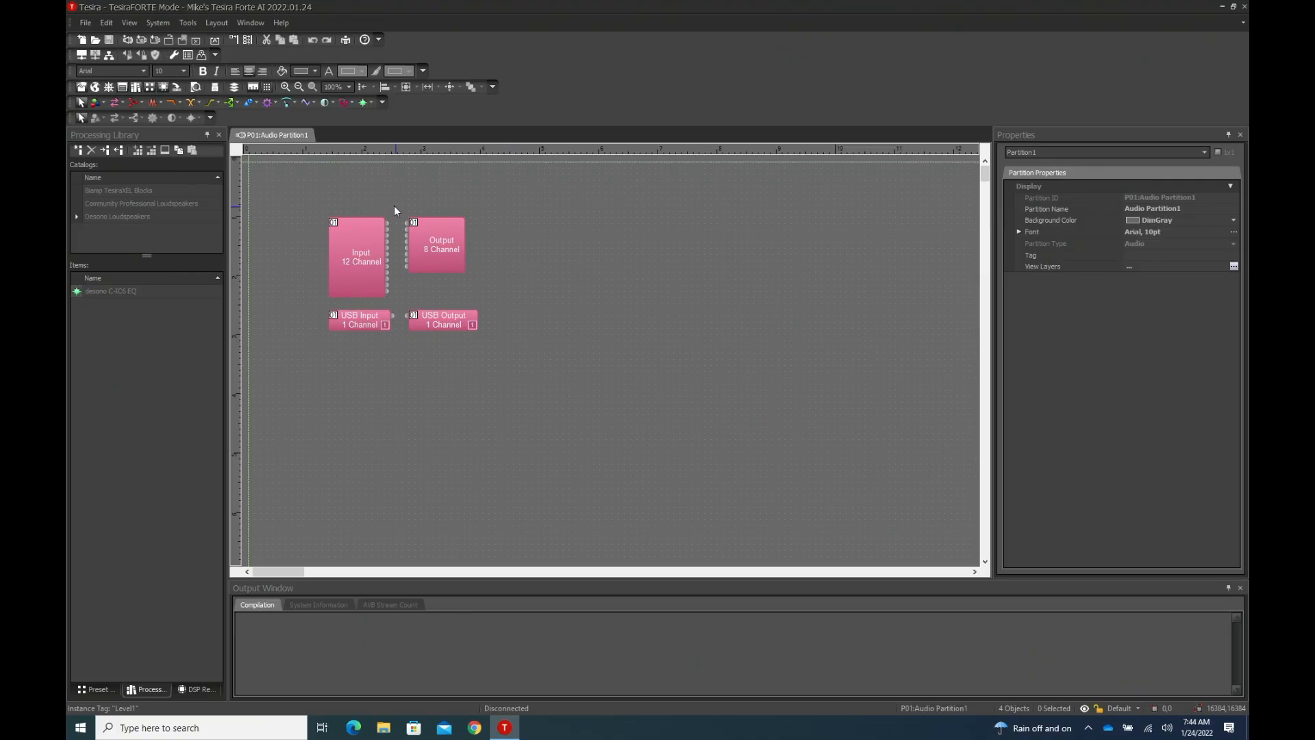
- Wire the first eight channels of the 12-channel Input block to the 8-channel Output block and move the Output block to 400, 100
{"action": "left_click_drag", "start_coordinate": [395, 209], "coordinate": [415, 277]}
{"action": "left_click_drag", "start_coordinate": [408, 229], "coordinate": [393, 230]}
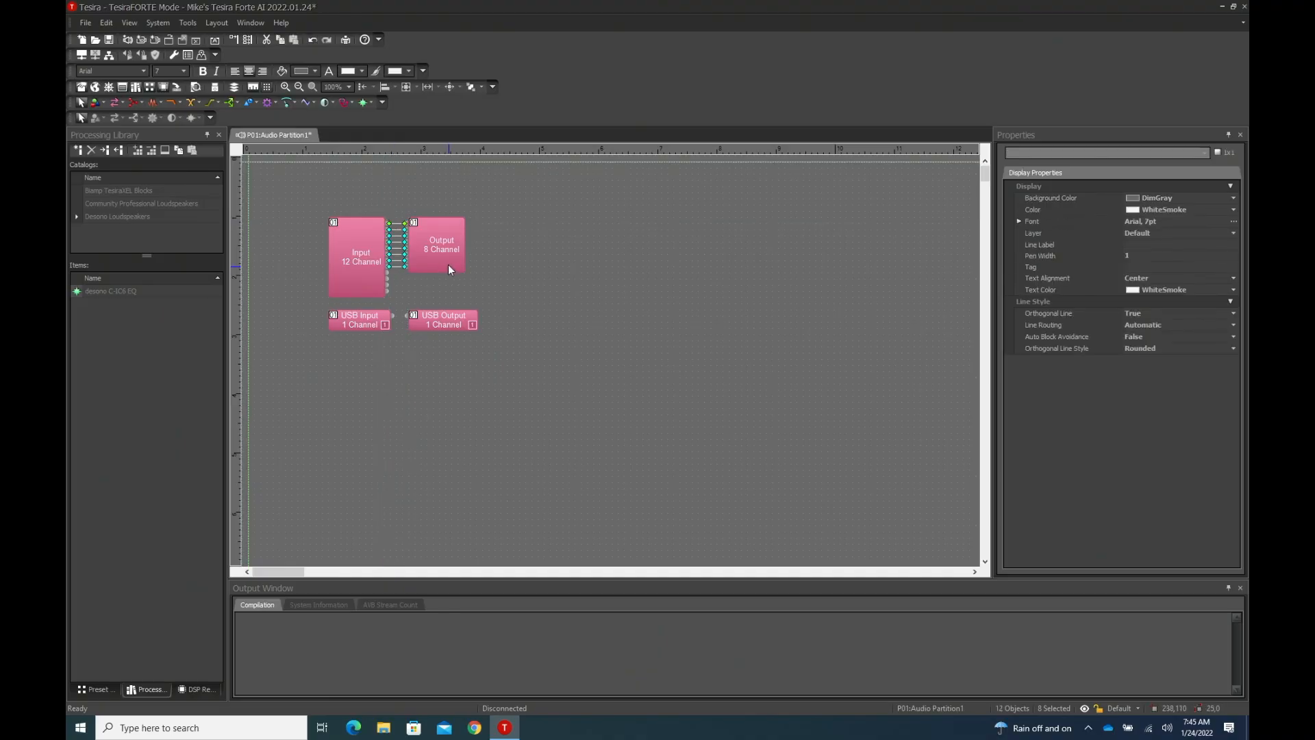
{"action": "left_click_drag", "start_coordinate": [449, 260], "coordinate": [527, 259]}
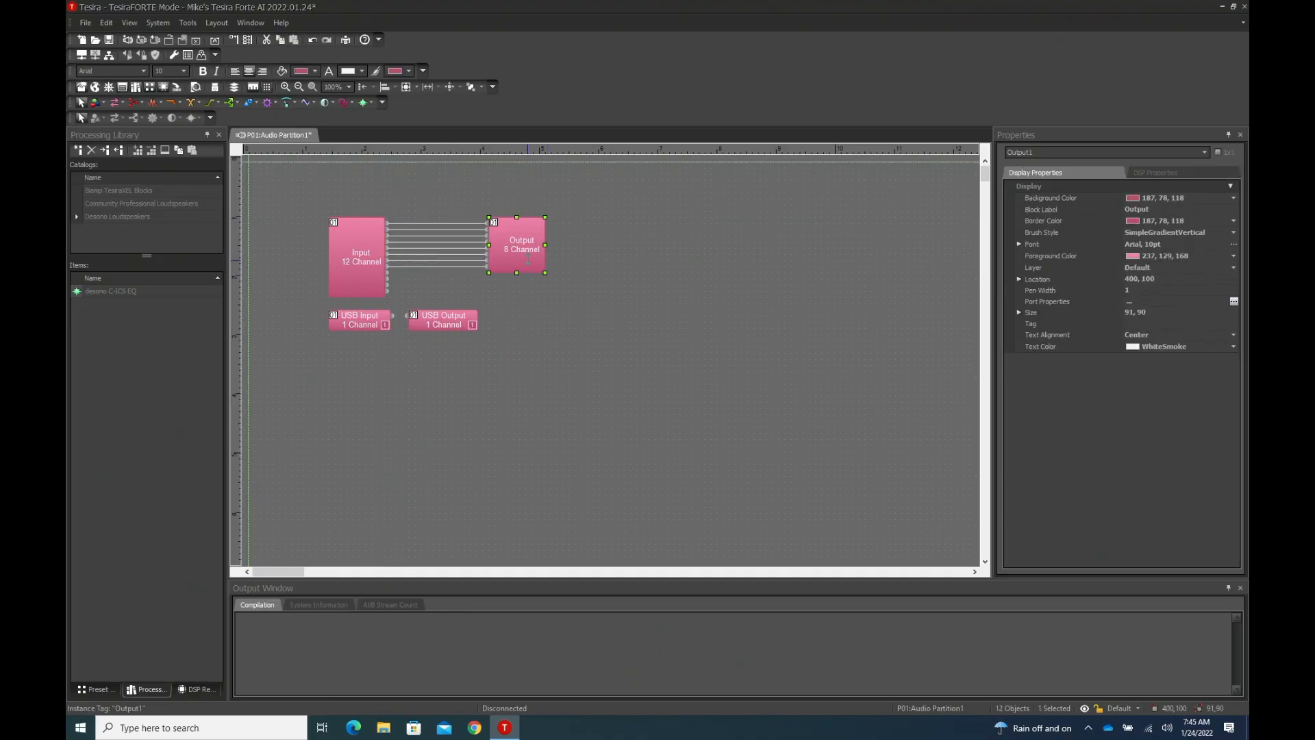
{"action": "left_click", "coordinate": [599, 277]}
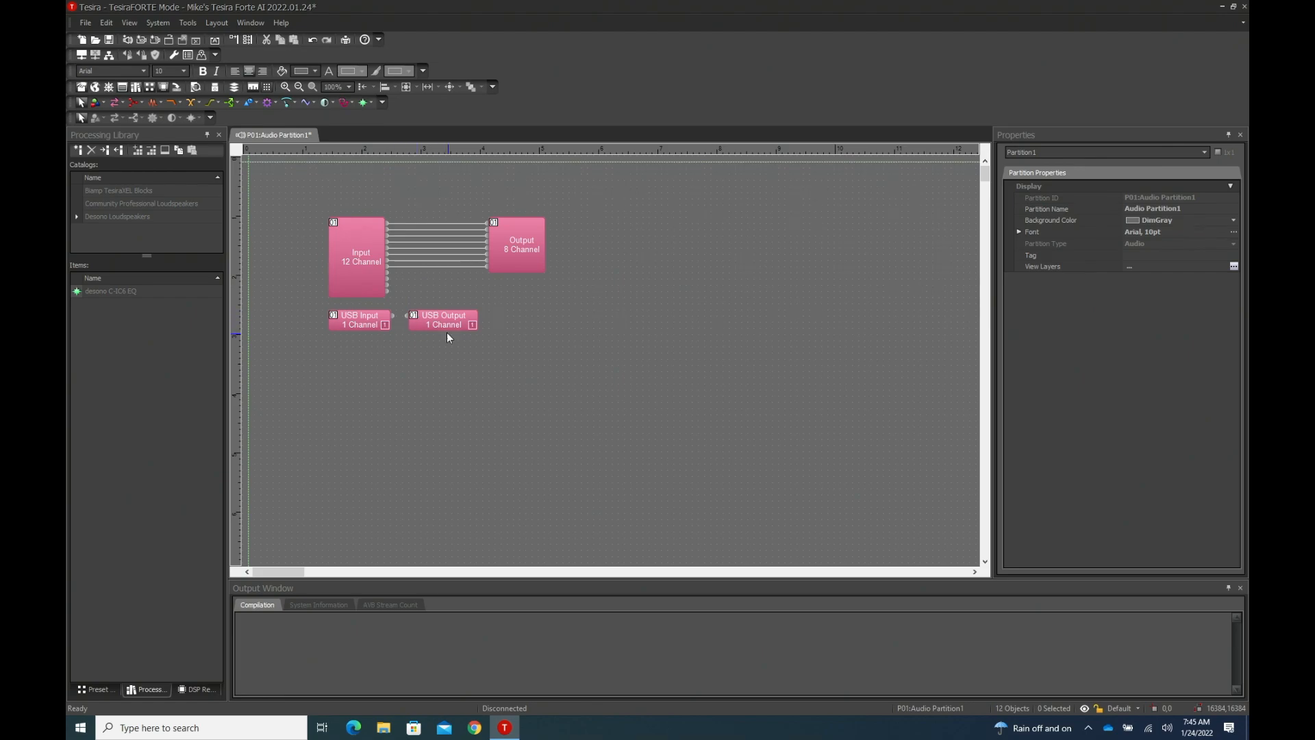
- Recompile all partitions of the layout and accept the compilation
{"action": "left_click", "coordinate": [152, 21]}
{"action": "mouse_move", "coordinate": [175, 117]}
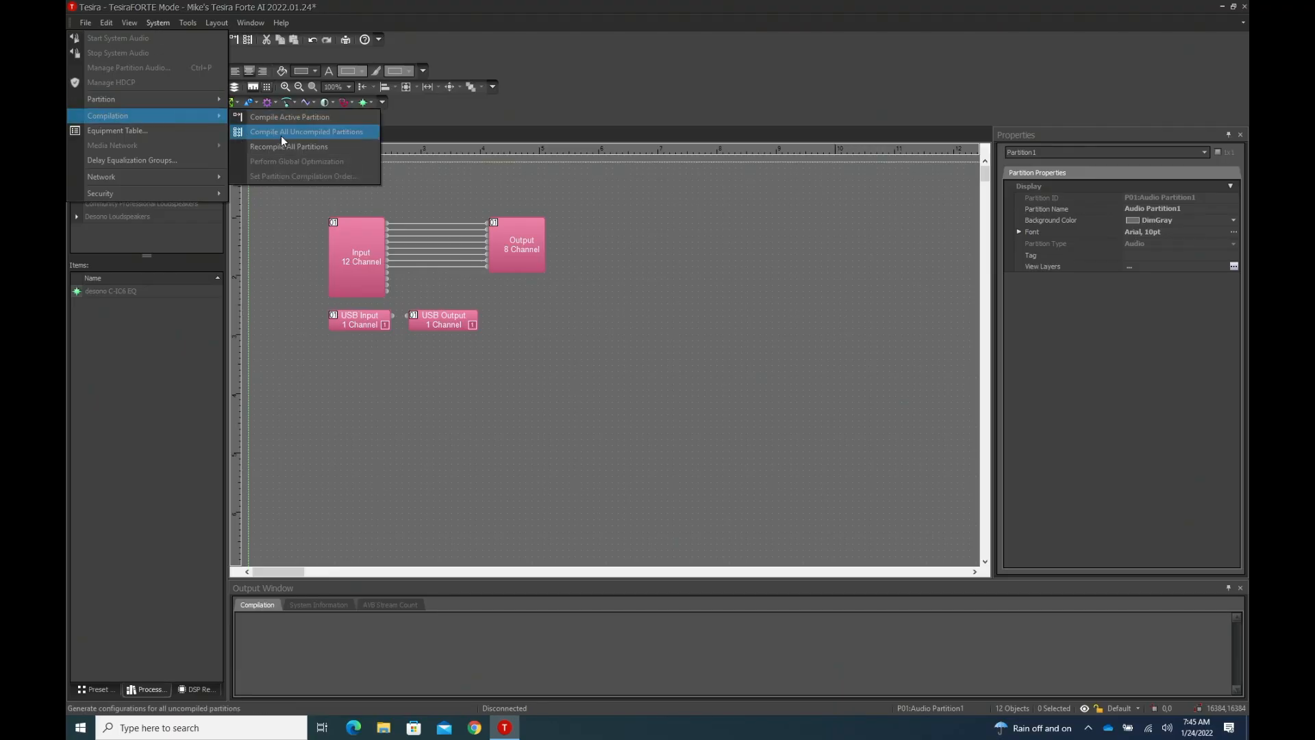
{"action": "left_click", "coordinate": [302, 146]}
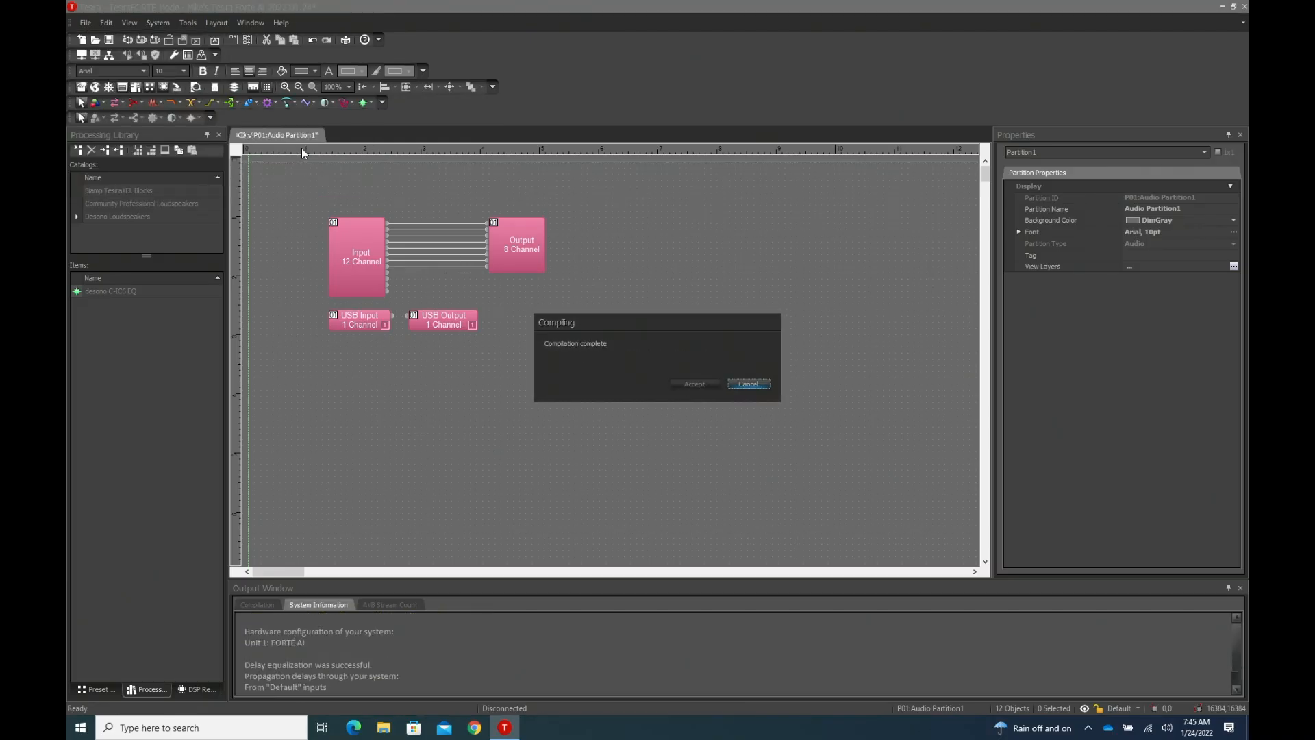
{"action": "left_click", "coordinate": [695, 384]}
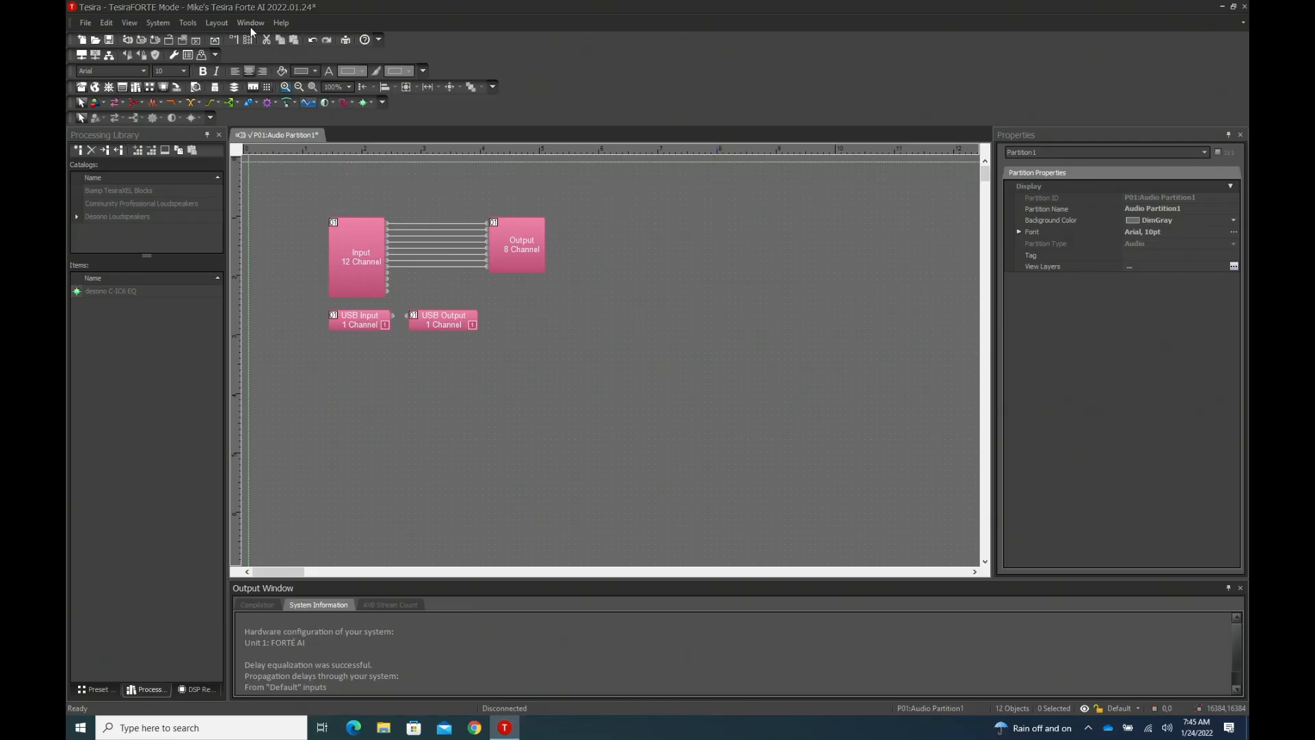
- Try to assign a host name to the FORTÉ AI unit in the Equipment Table
{"action": "left_click", "coordinate": [157, 23]}
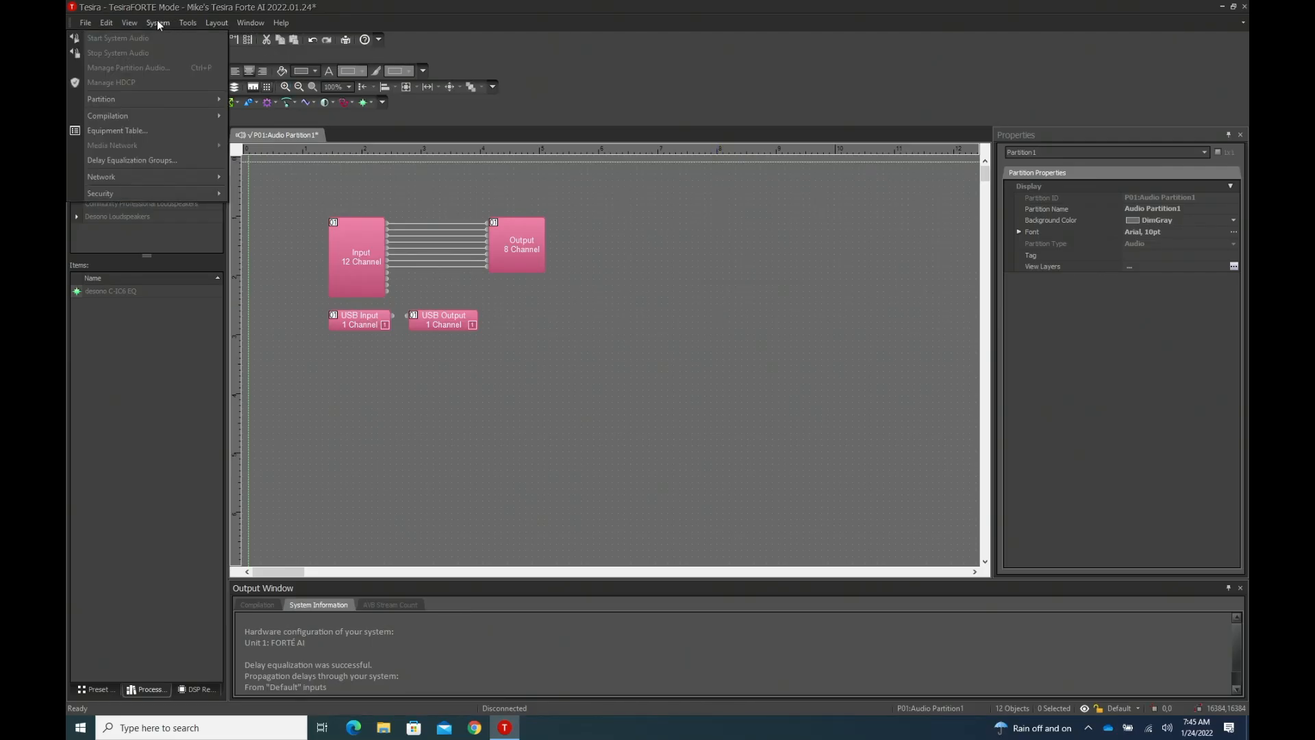
{"action": "left_click", "coordinate": [131, 130]}
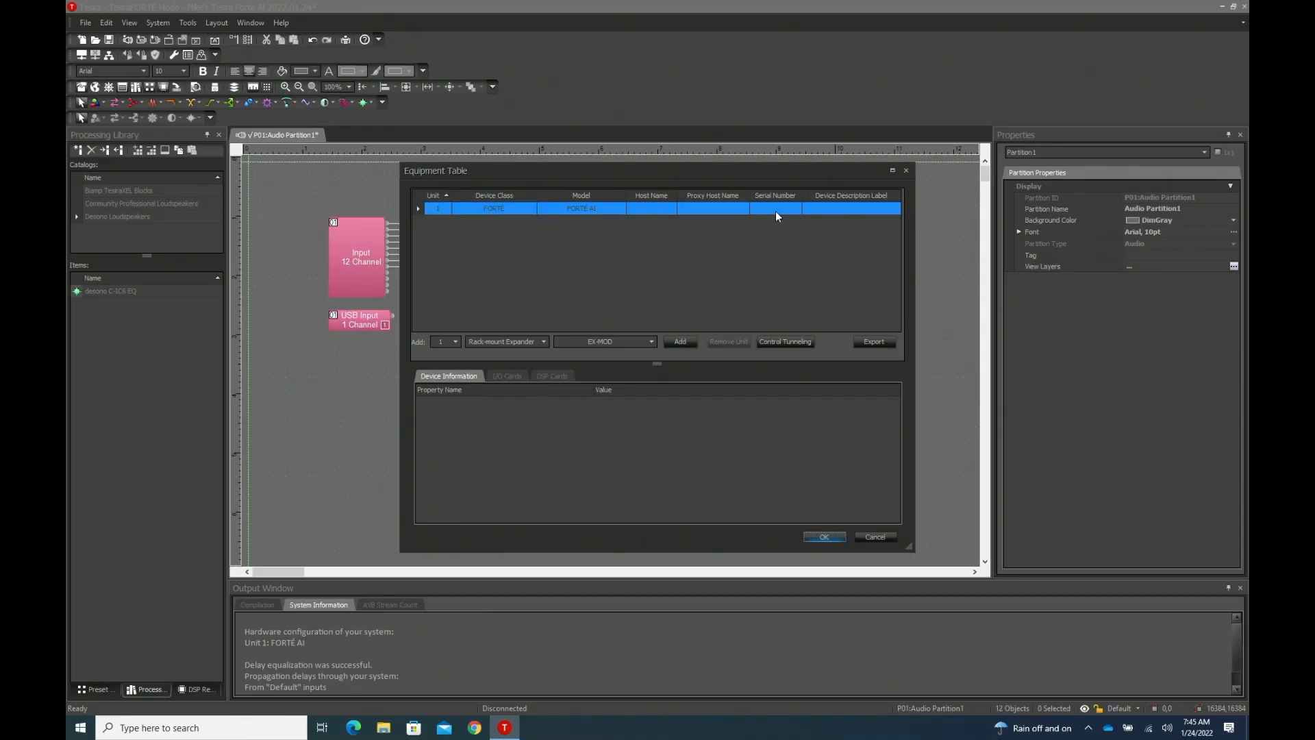
{"action": "left_click", "coordinate": [665, 210]}
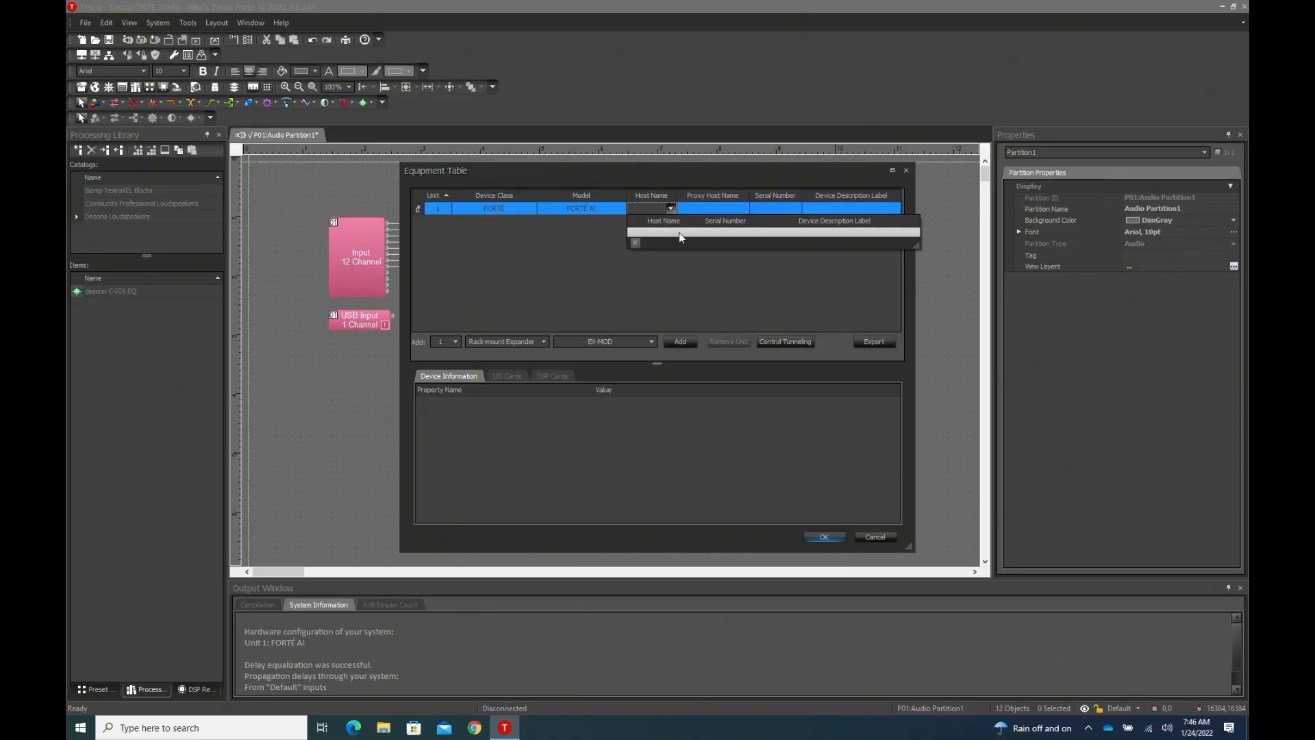
{"action": "left_click", "coordinate": [681, 232]}
{"action": "left_click", "coordinate": [670, 209]}
{"action": "left_click", "coordinate": [676, 232]}
{"action": "left_click", "coordinate": [669, 208]}
{"action": "left_click", "coordinate": [699, 237]}
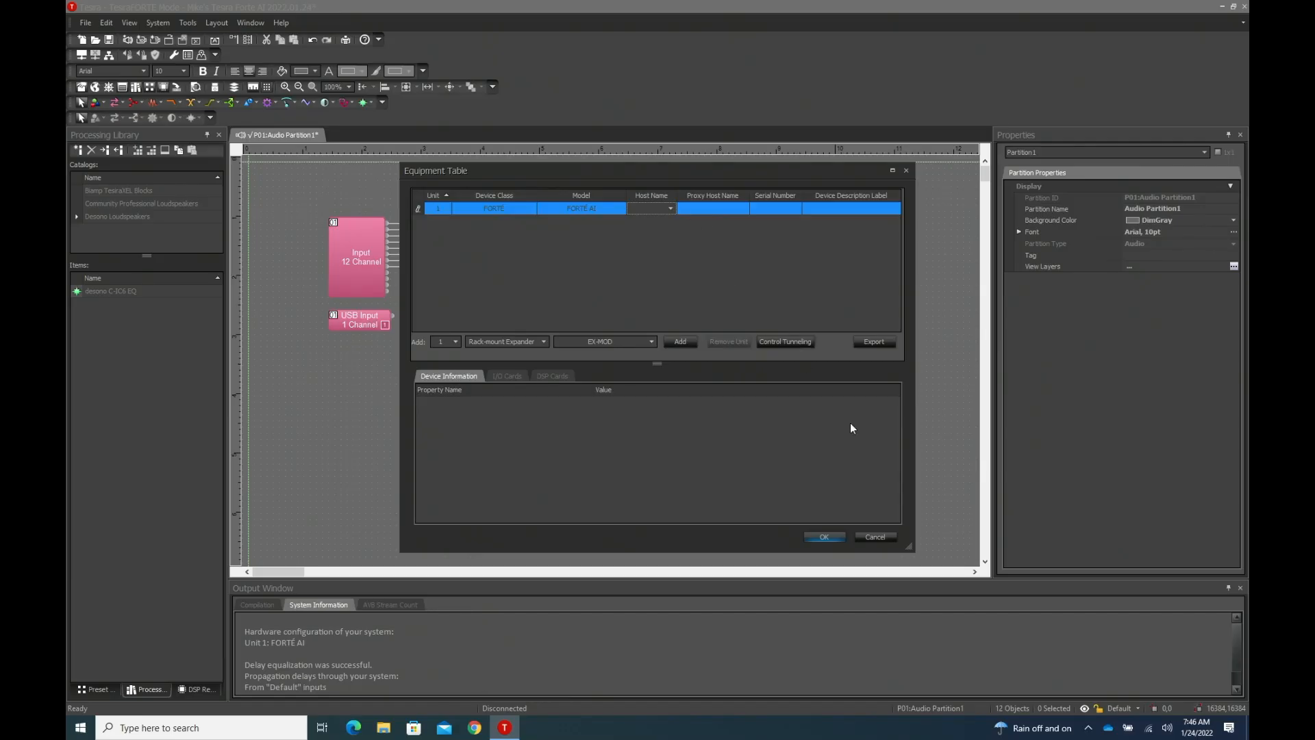
{"action": "left_click", "coordinate": [876, 536]}
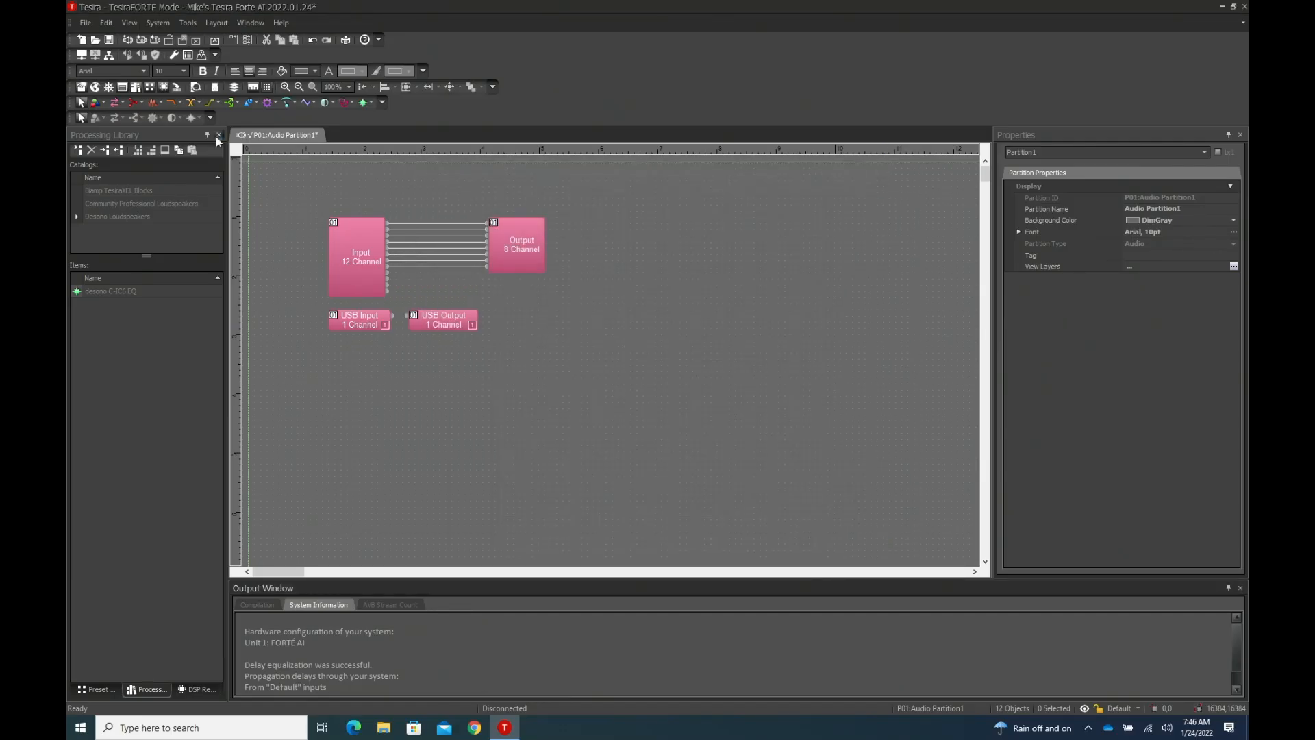
- Save the compiled layout file
{"action": "left_click", "coordinate": [250, 151]}
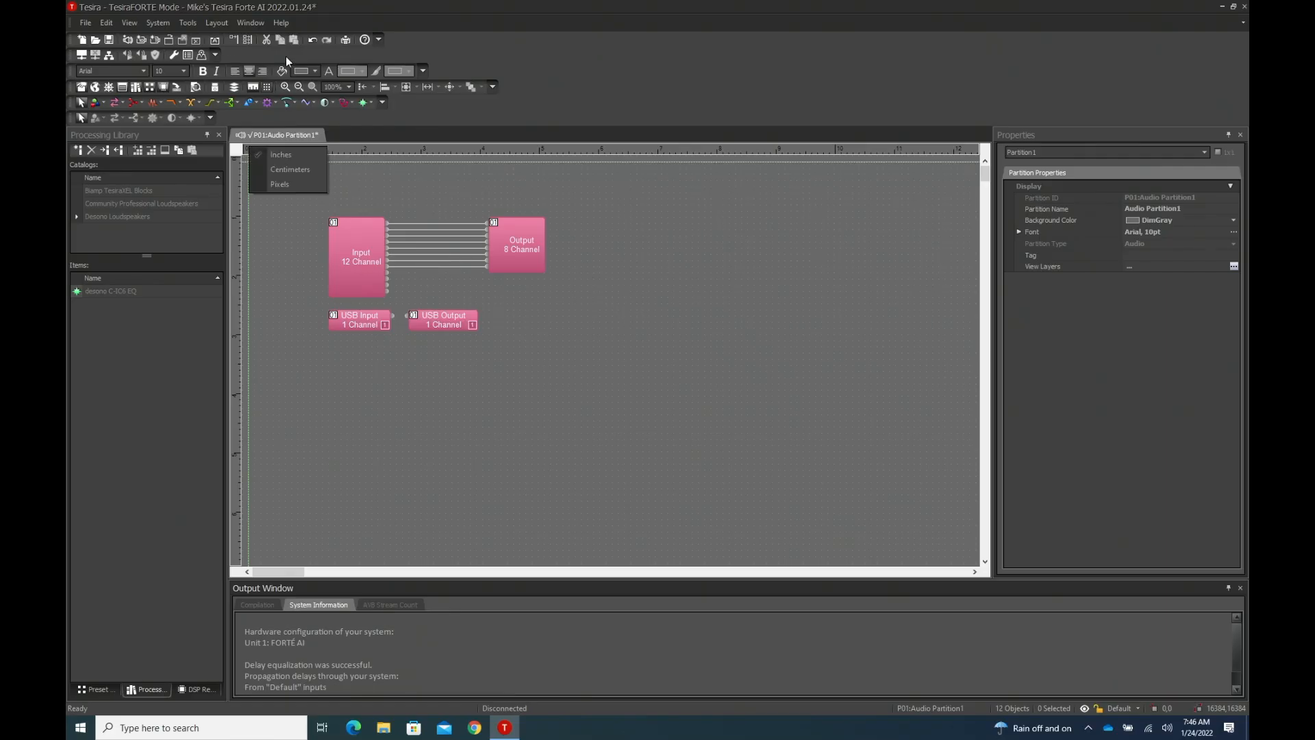
{"action": "left_click", "coordinate": [313, 10]}
{"action": "key", "text": "ctrl+s"}
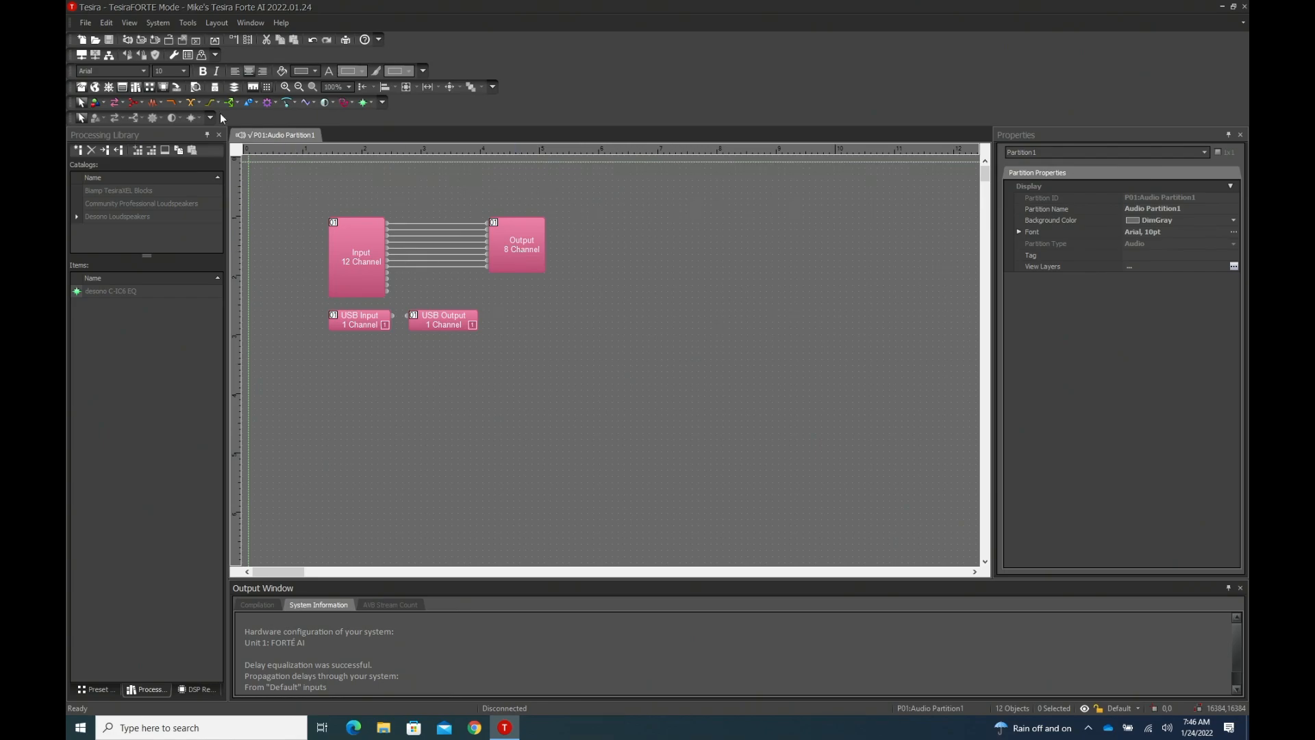
- Review the device information and network settings of the TesiraFORTÉ DAN-AI default configuration system in Device Maintenance
{"action": "left_click", "coordinate": [158, 24]}
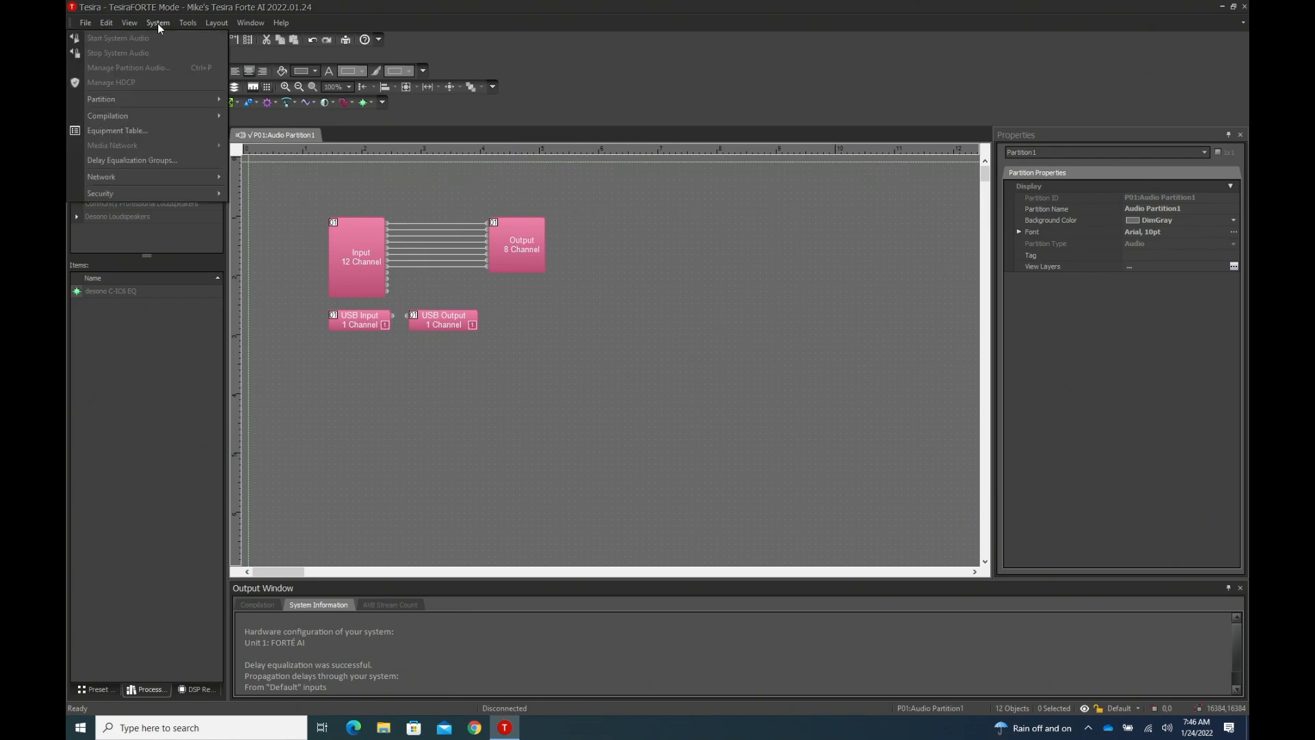
{"action": "mouse_move", "coordinate": [176, 178]}
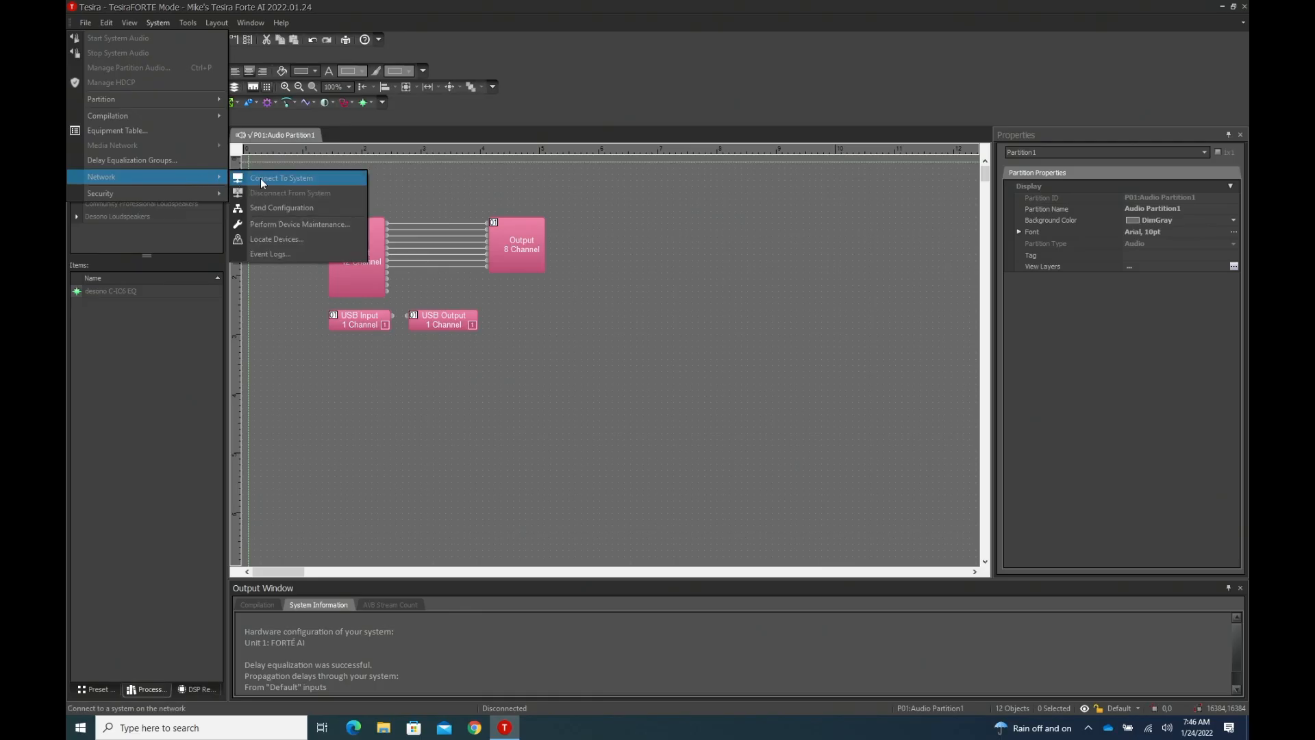
{"action": "left_click", "coordinate": [304, 225]}
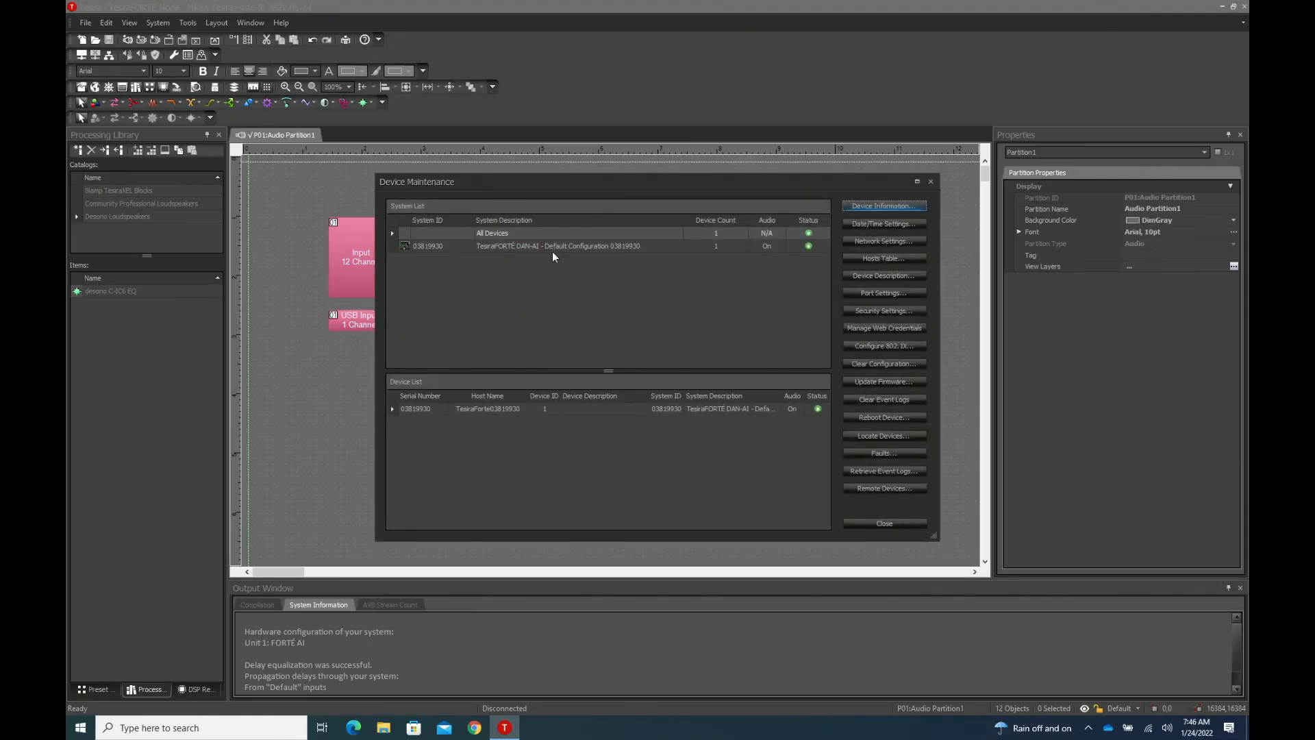
{"action": "left_click", "coordinate": [559, 246]}
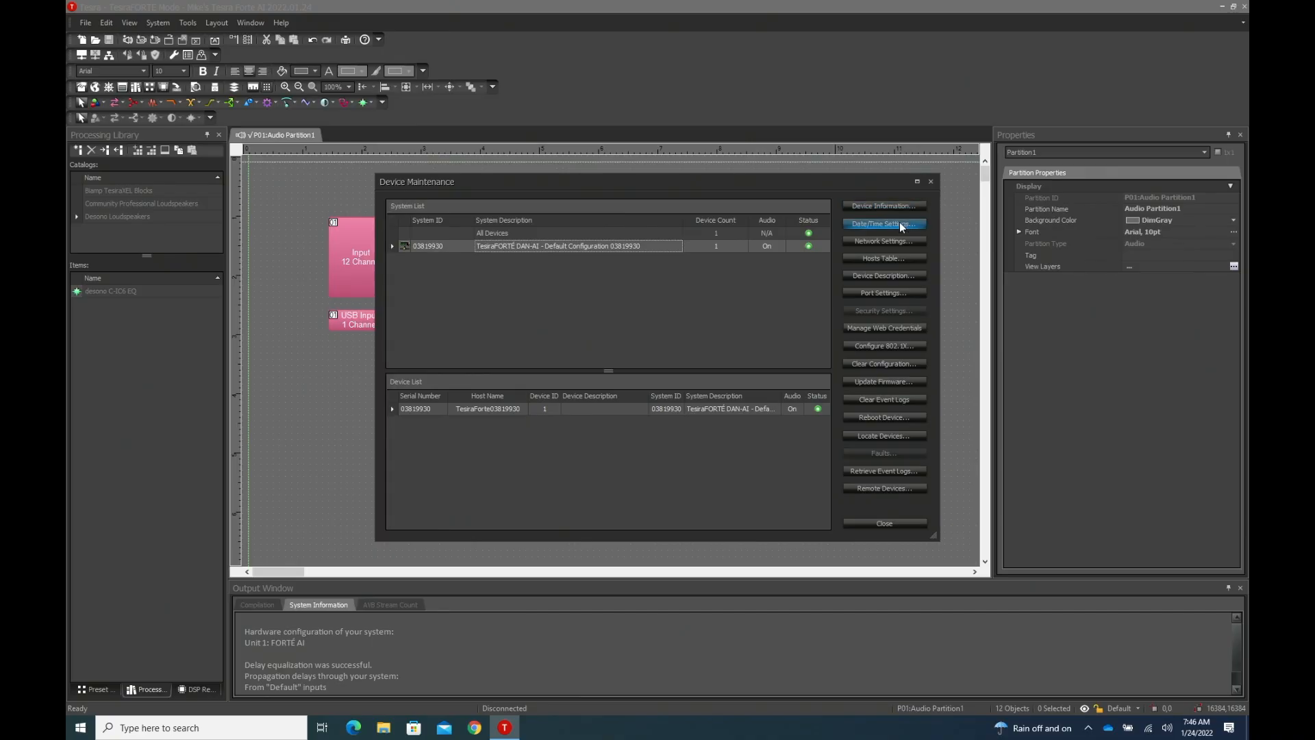
{"action": "left_click", "coordinate": [889, 206]}
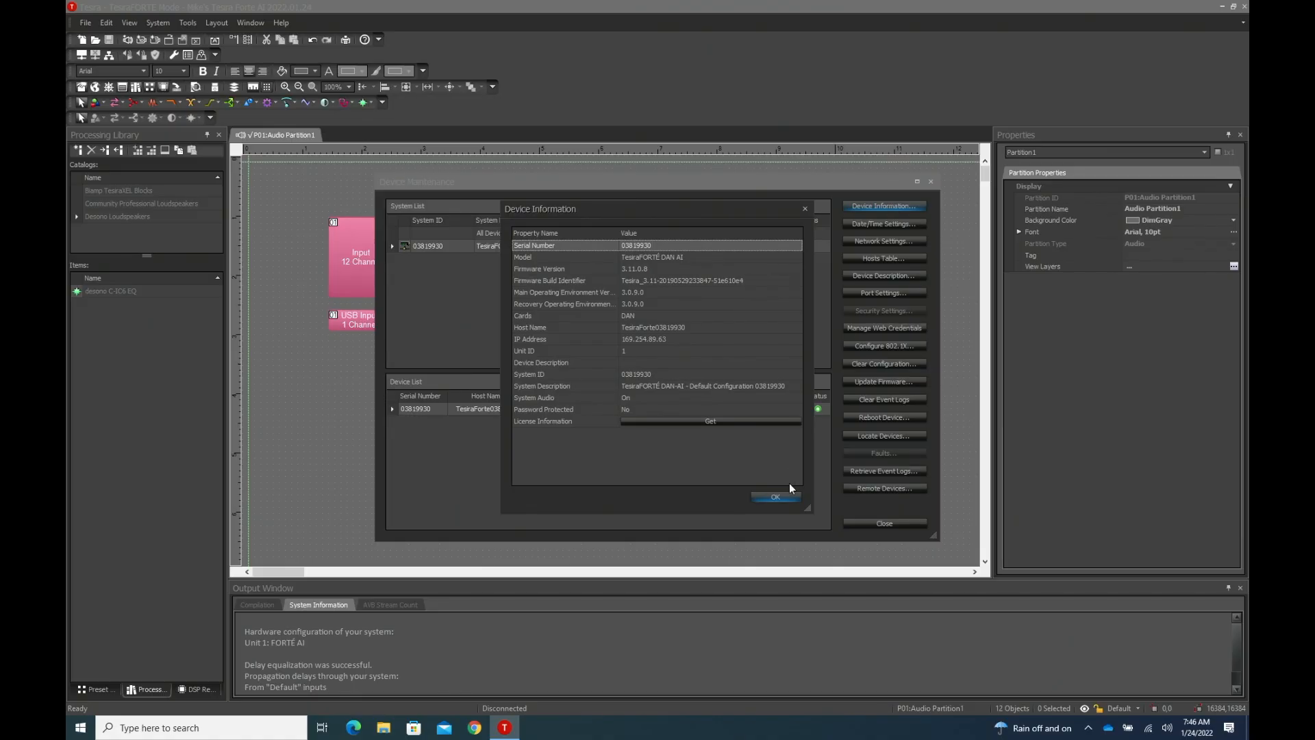
{"action": "left_click", "coordinate": [787, 495]}
{"action": "left_click", "coordinate": [868, 244]}
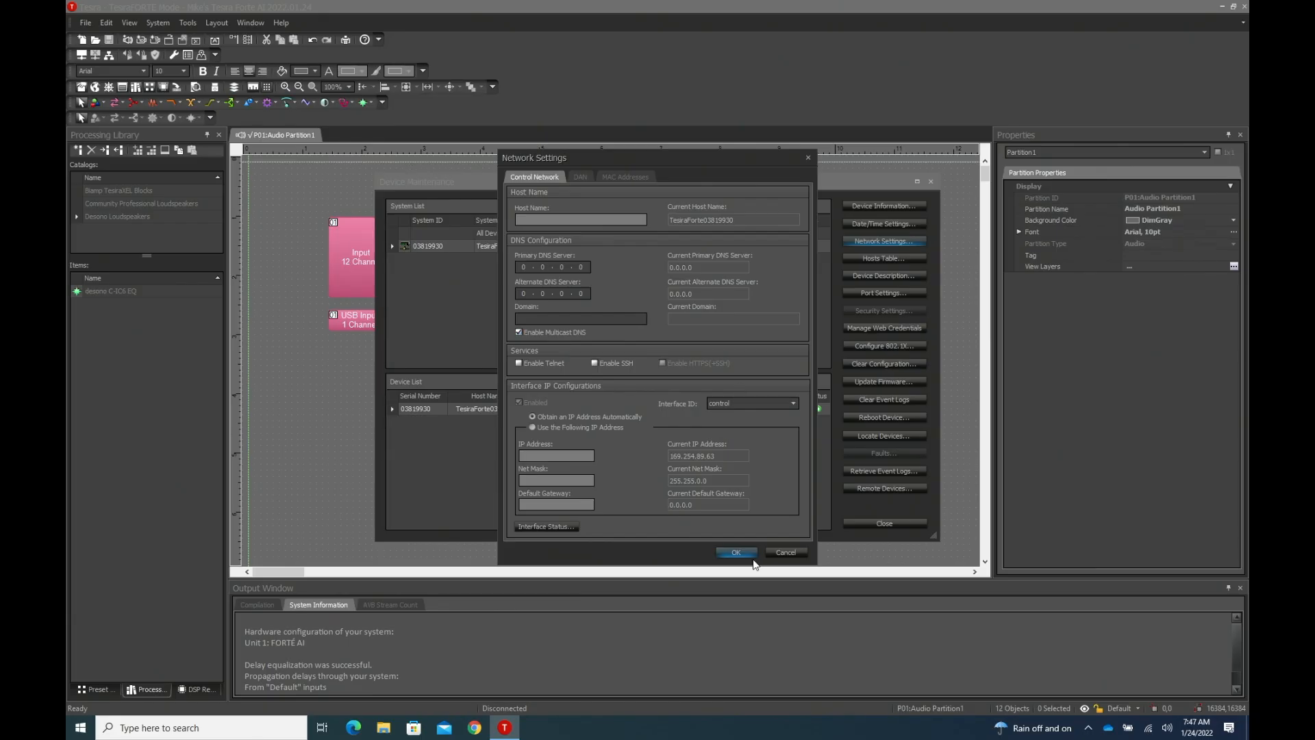
{"action": "left_click", "coordinate": [785, 552]}
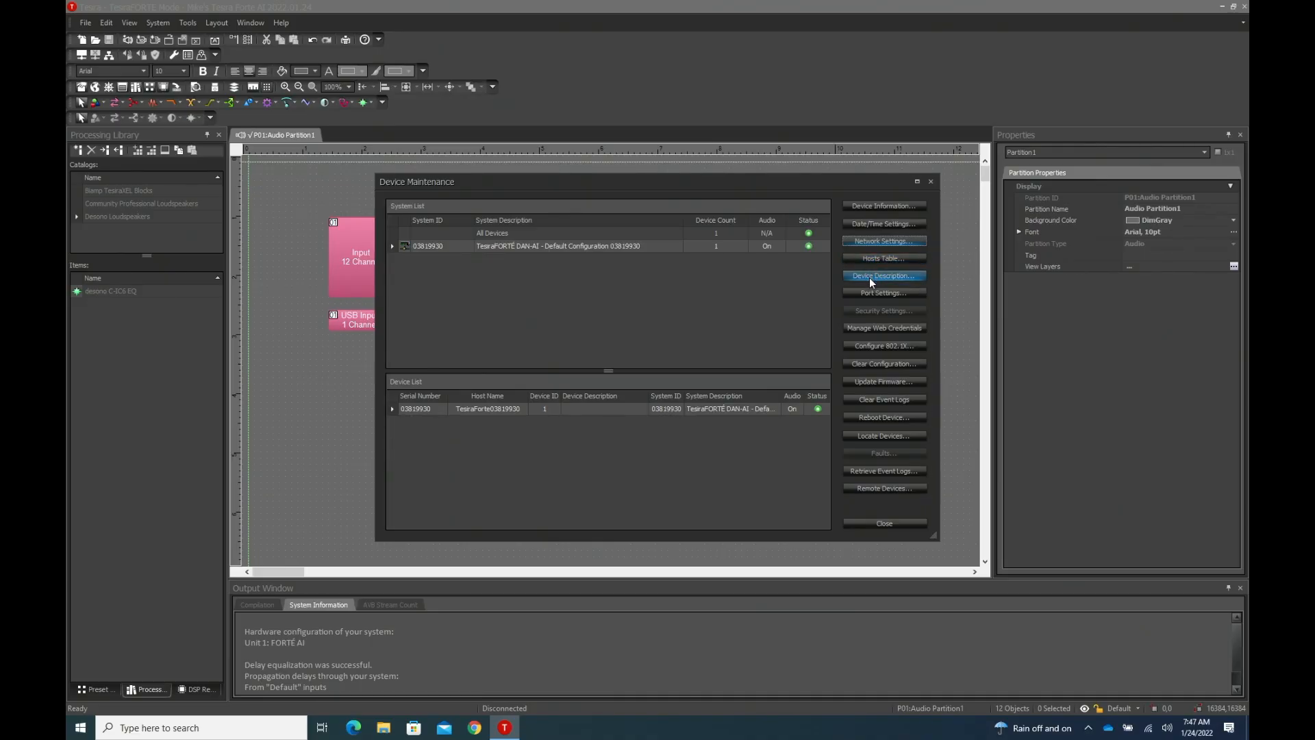
- Clear the default configuration from the TesiraFORTÉ device and close Device Maintenance
{"action": "left_click", "coordinate": [867, 366]}
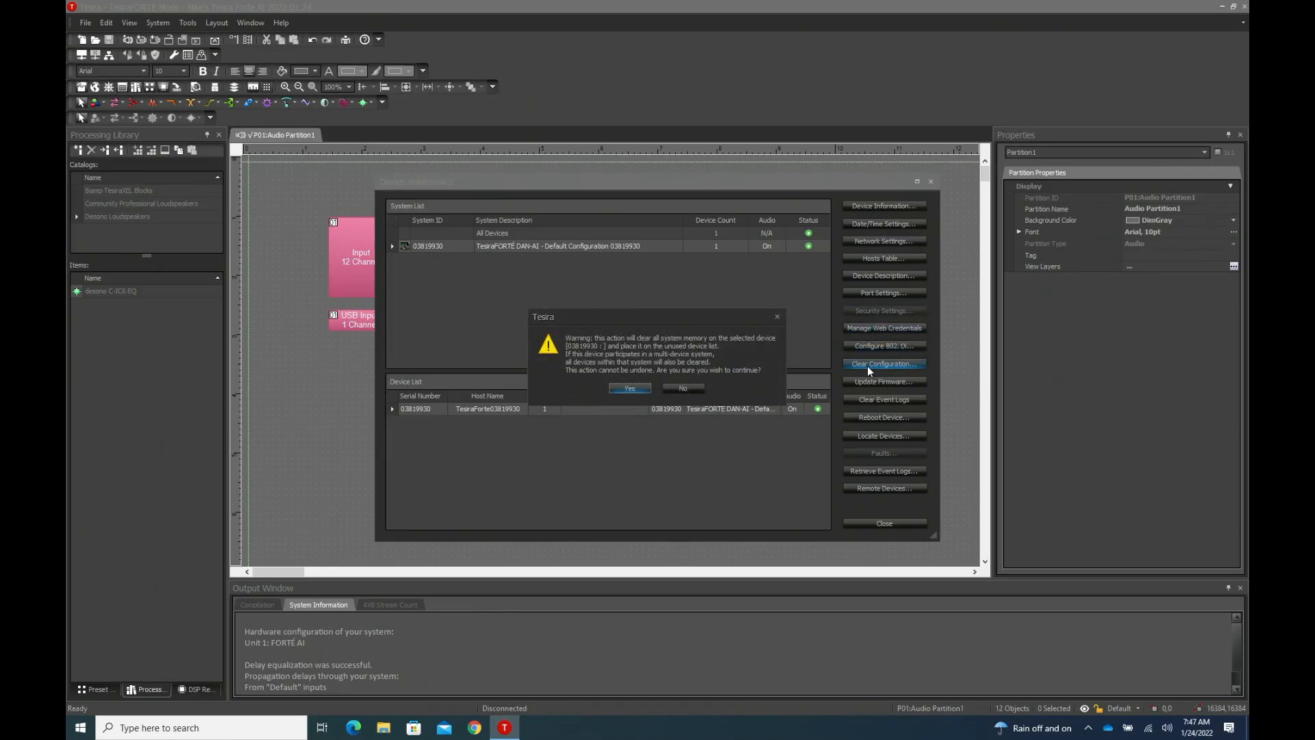
{"action": "left_click", "coordinate": [629, 389]}
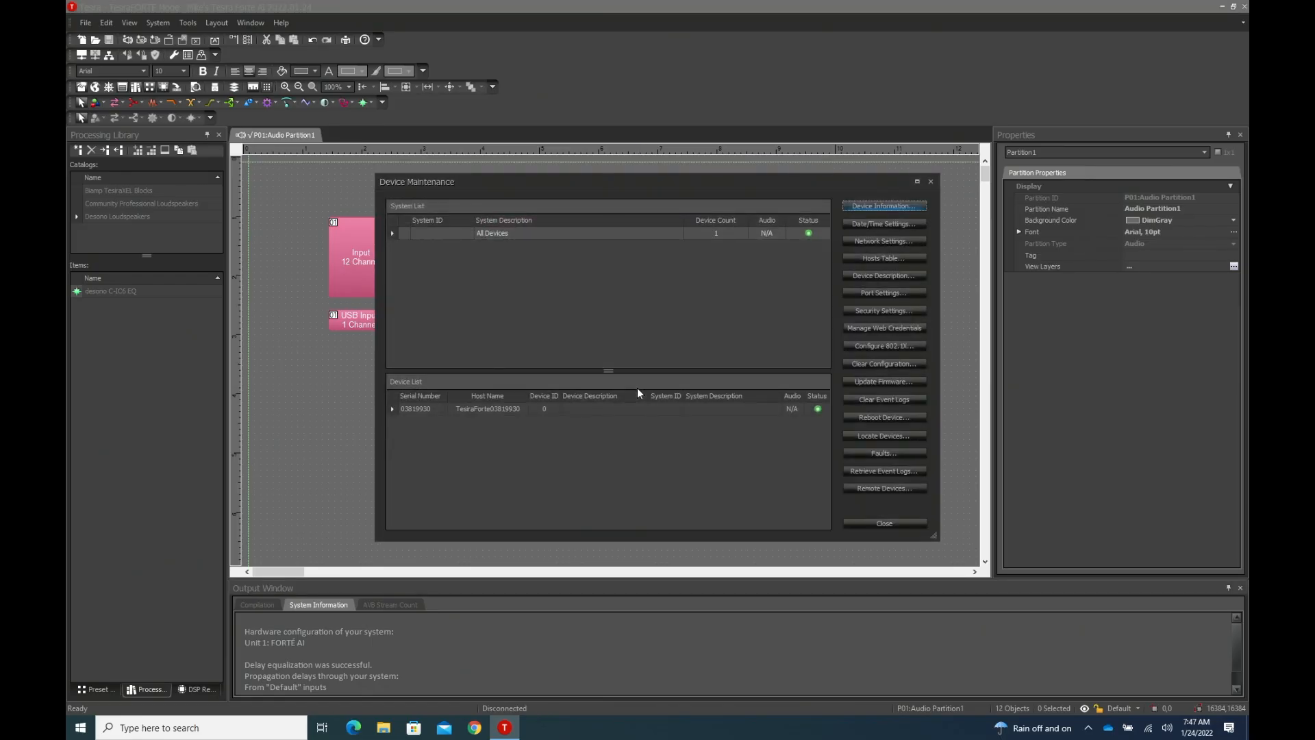
{"action": "left_click", "coordinate": [877, 522]}
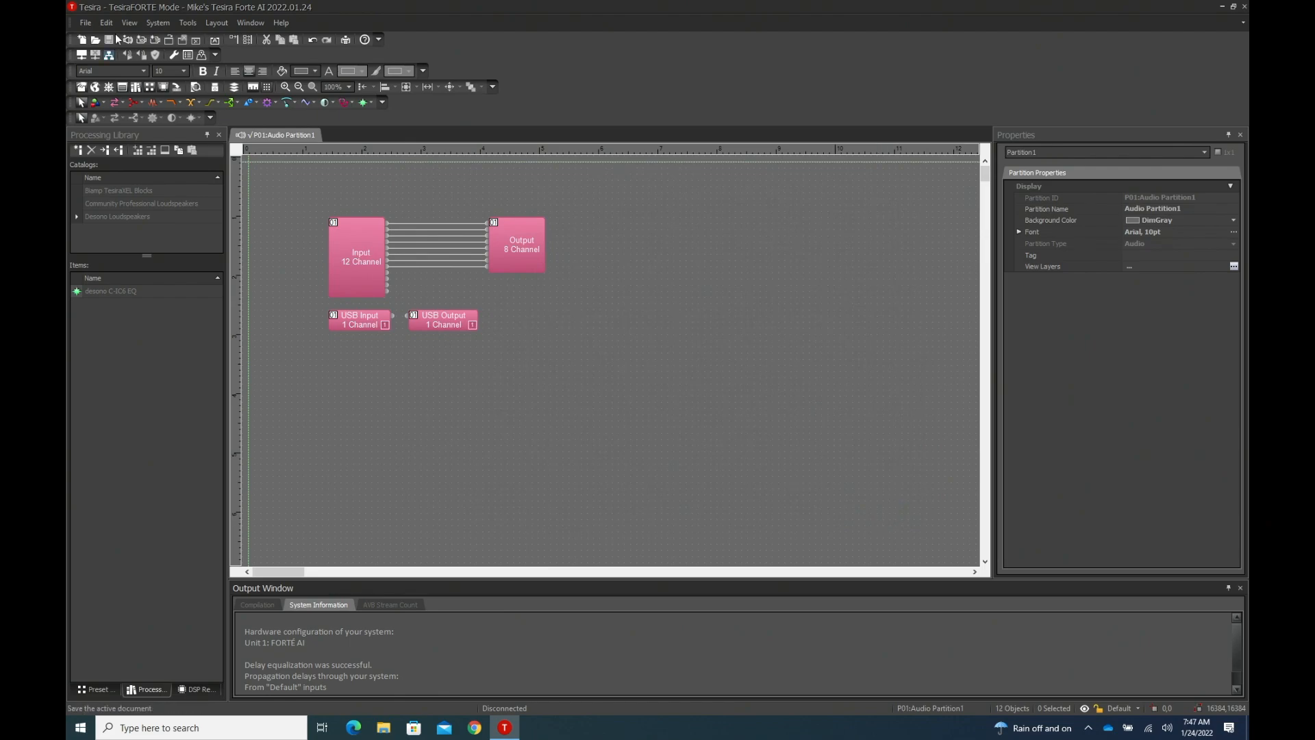
- Assign the discovered TesiraForte device's host name to unit 1 in the Equipment Table and save the layout
{"action": "left_click", "coordinate": [159, 23]}
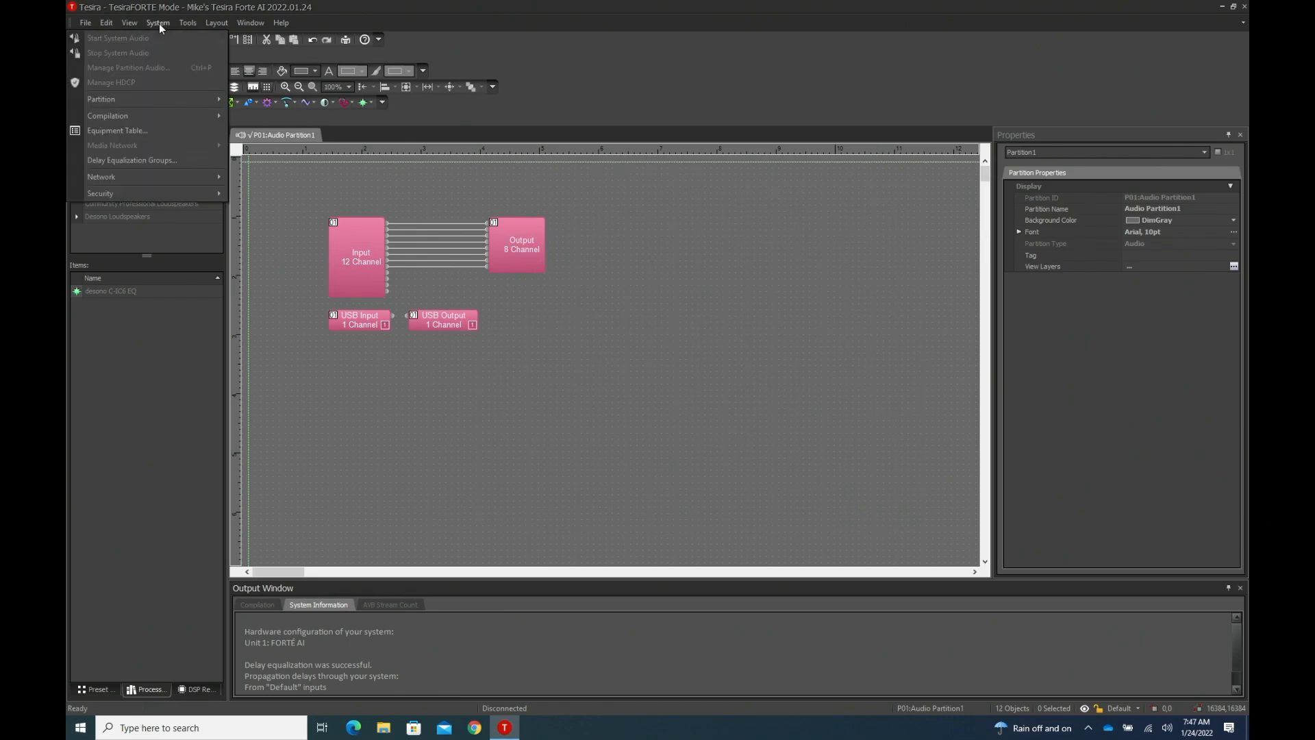
{"action": "left_click", "coordinate": [146, 128]}
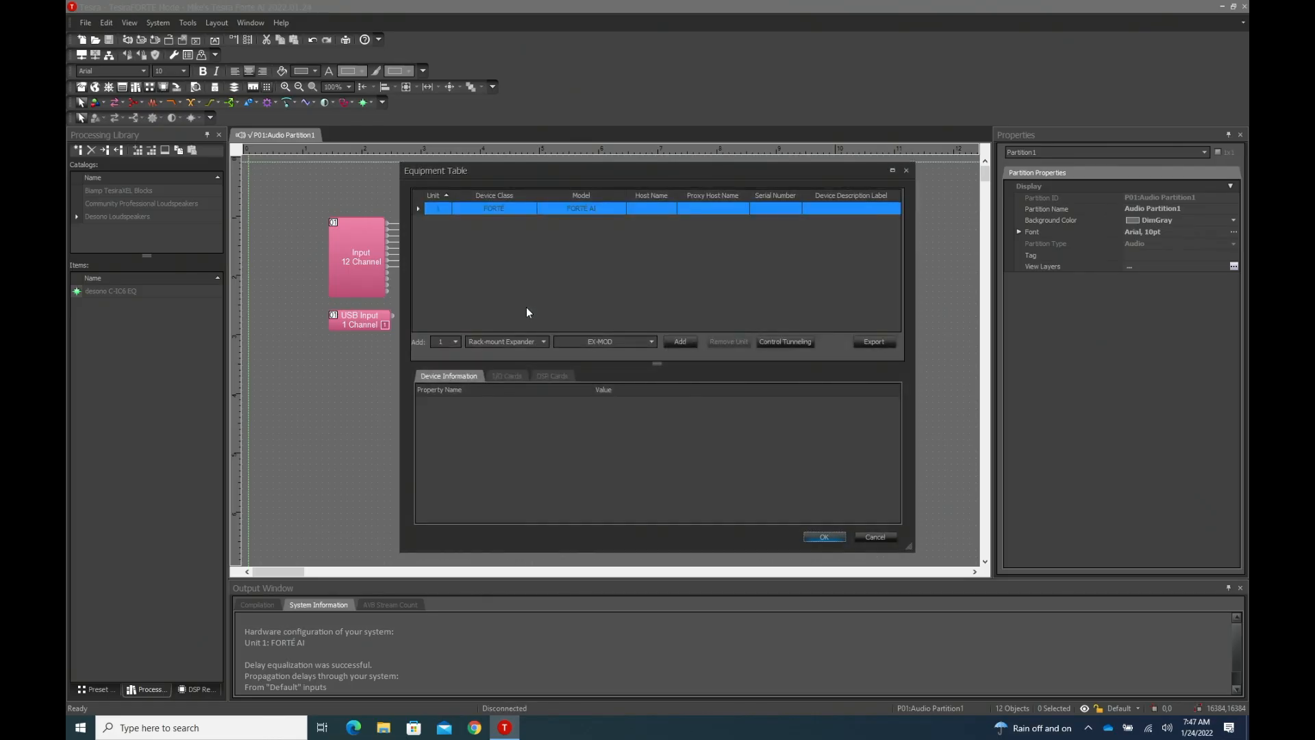
{"action": "left_click", "coordinate": [663, 210]}
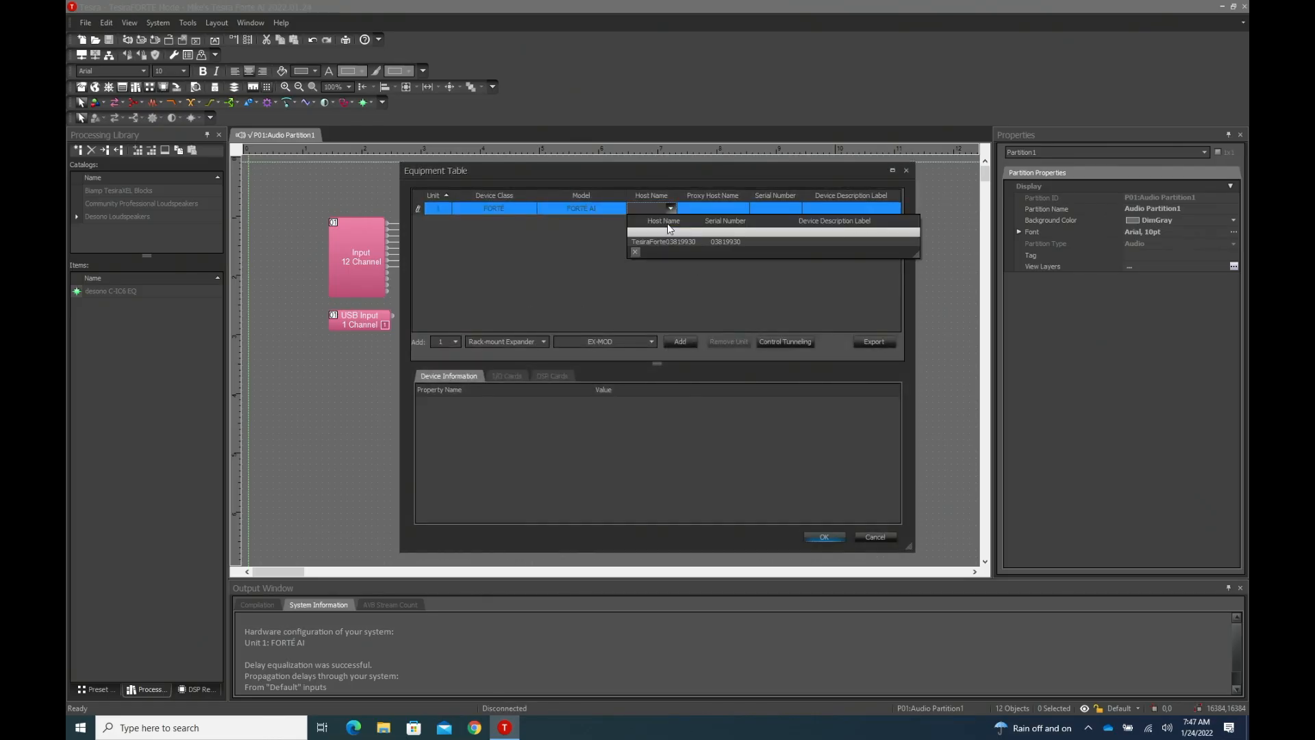
{"action": "left_click", "coordinate": [672, 241]}
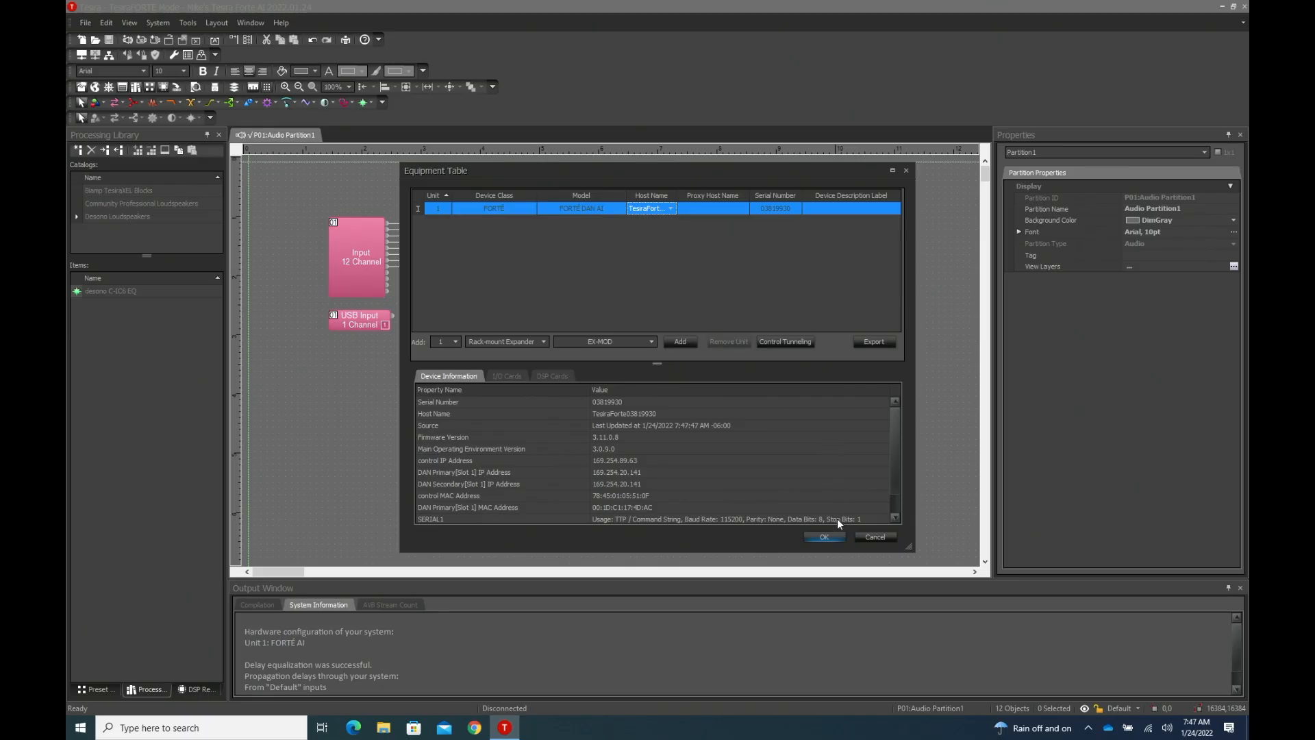
{"action": "left_click", "coordinate": [826, 537]}
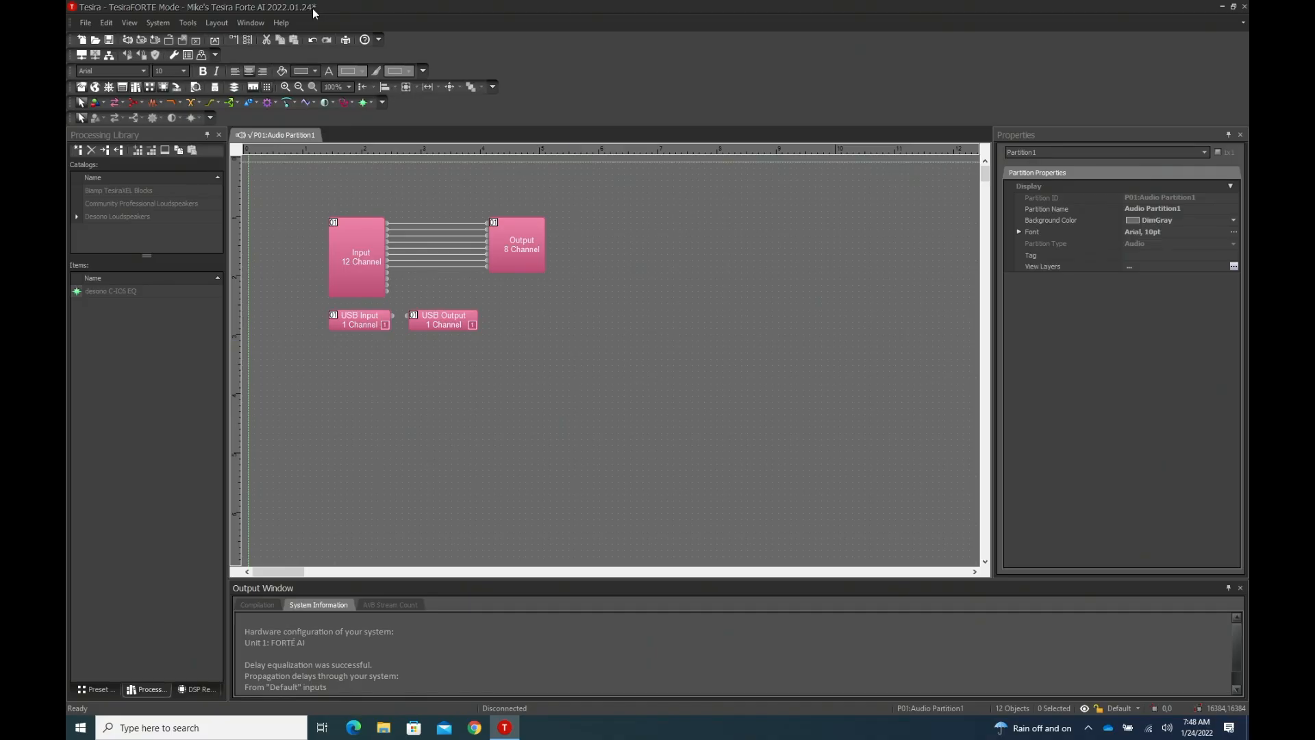
{"action": "key", "text": "ctrl+s"}
- Try to send the configuration to the device, declining to send it with the old firmware
{"action": "left_click", "coordinate": [157, 26]}
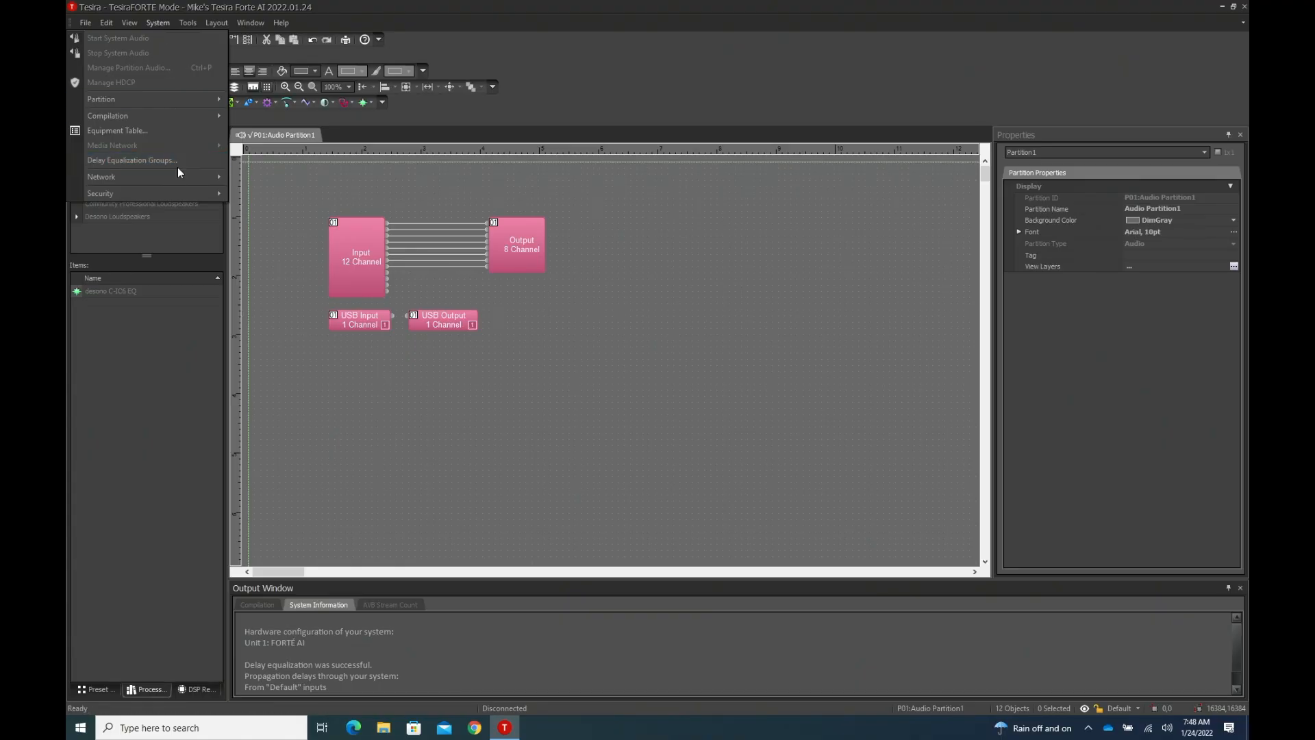
{"action": "mouse_move", "coordinate": [223, 176]}
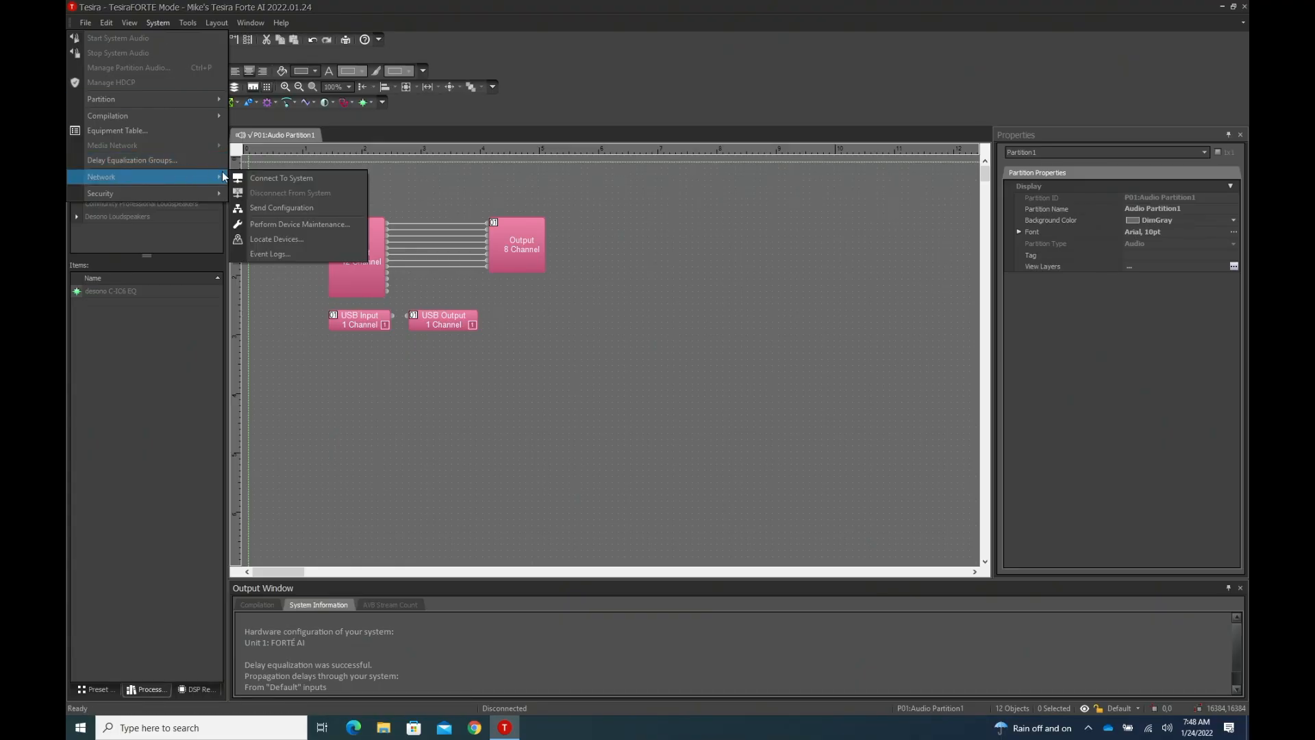
{"action": "left_click", "coordinate": [259, 208]}
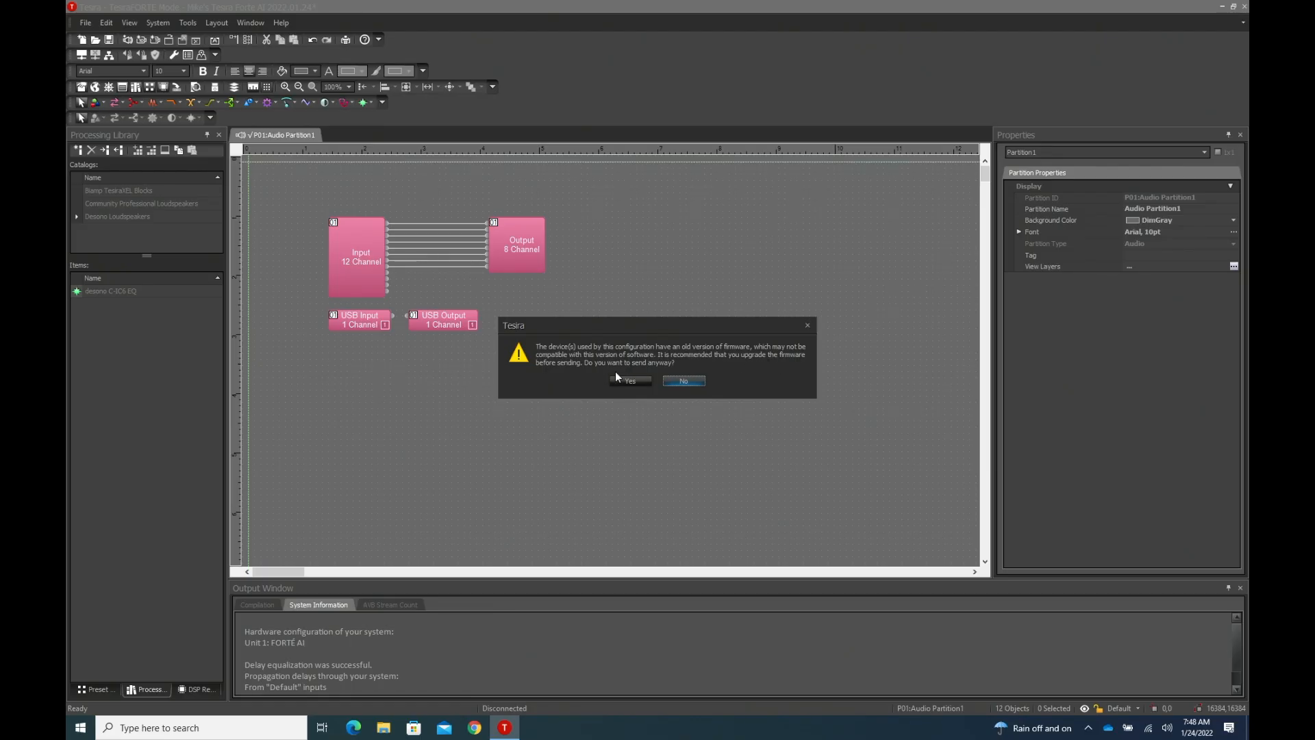
{"action": "left_click", "coordinate": [678, 381]}
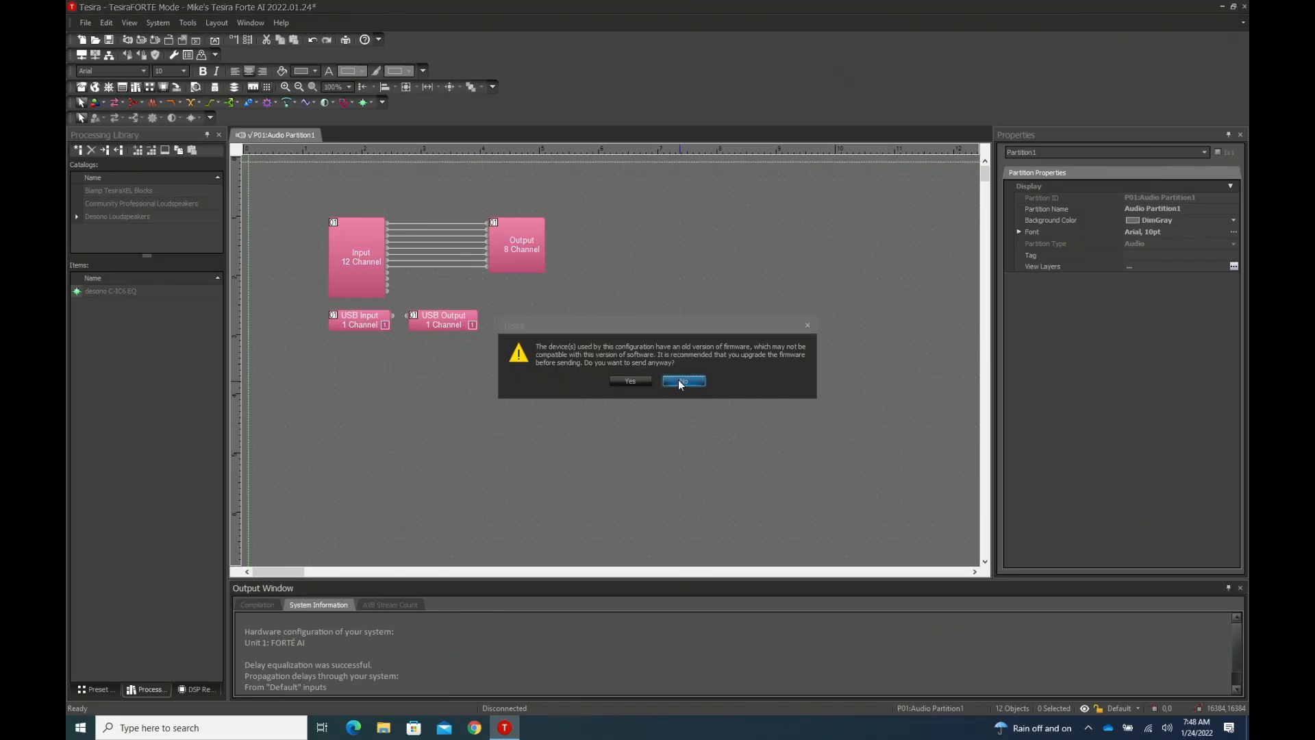
- Start a firmware update from Device Maintenance and choose the v4-1-2 Tesira firmware archive from the Downloads folder
{"action": "left_click", "coordinate": [86, 23]}
{"action": "left_click", "coordinate": [85, 23]}
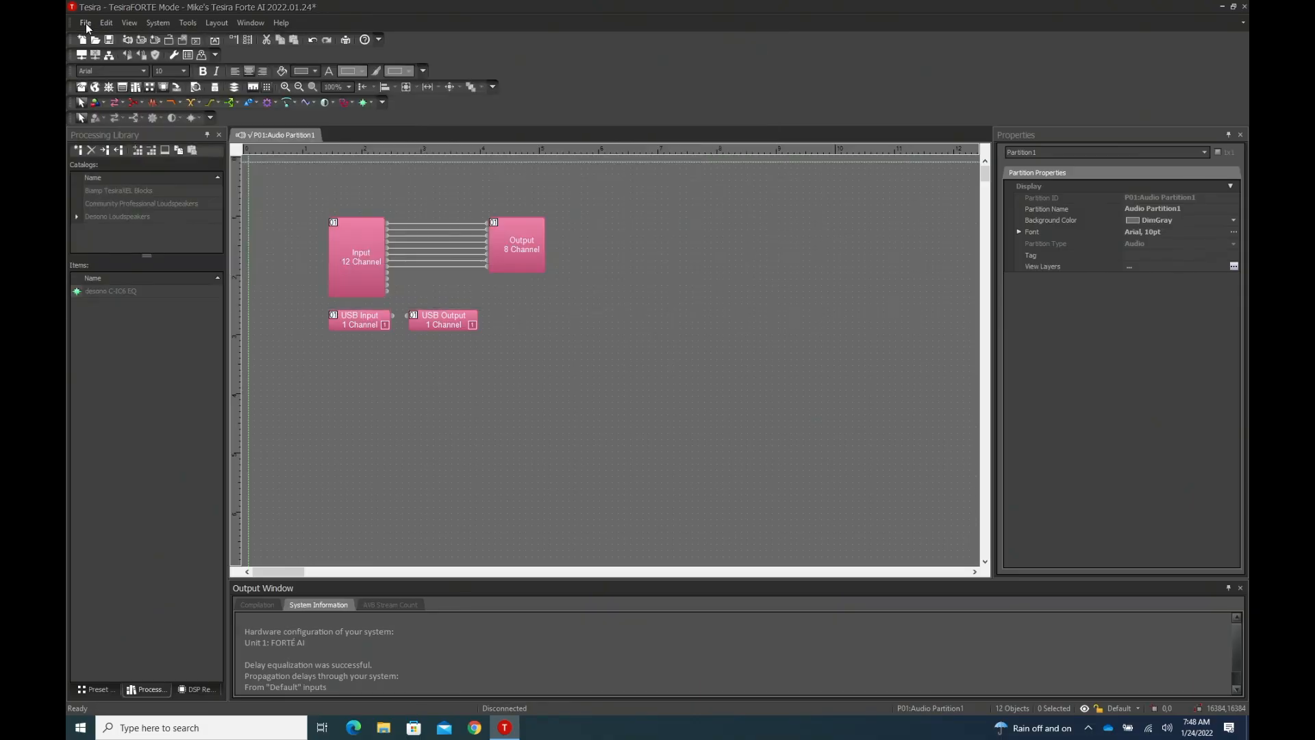
{"action": "left_click", "coordinate": [152, 22]}
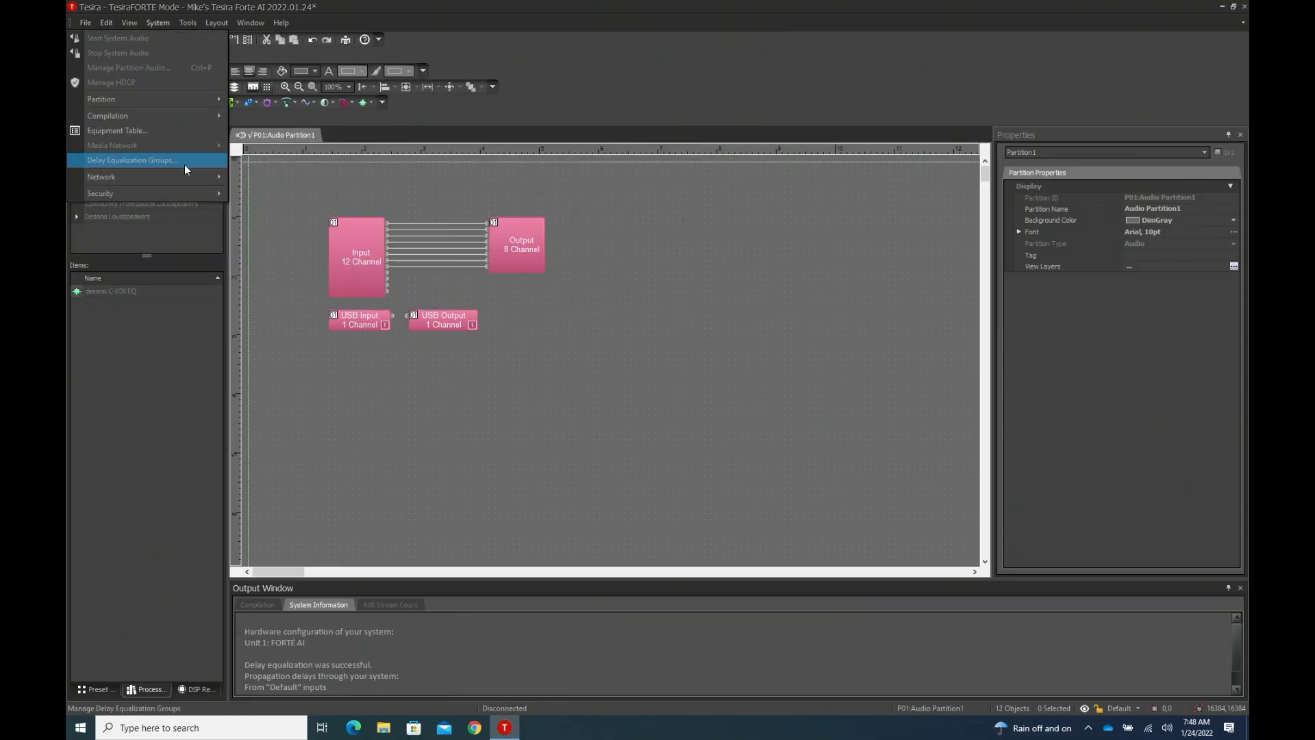
{"action": "mouse_move", "coordinate": [184, 180]}
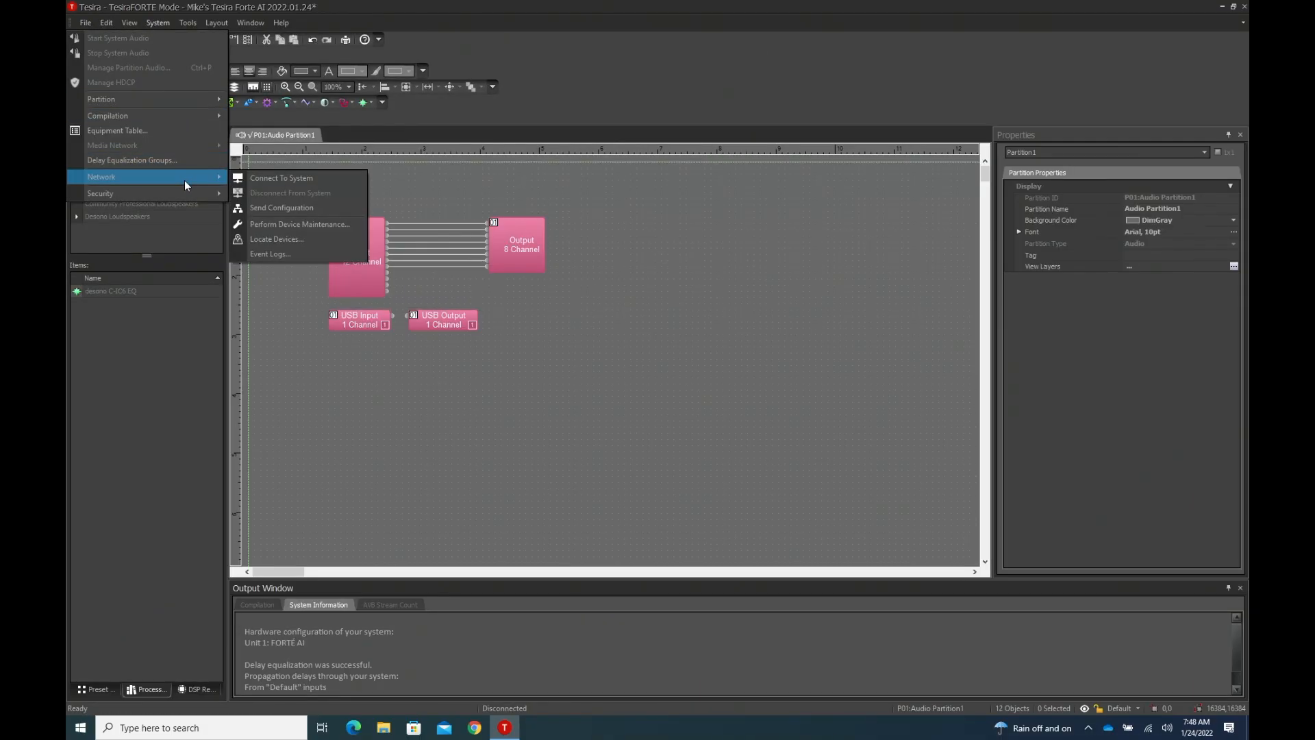
{"action": "left_click", "coordinate": [316, 224]}
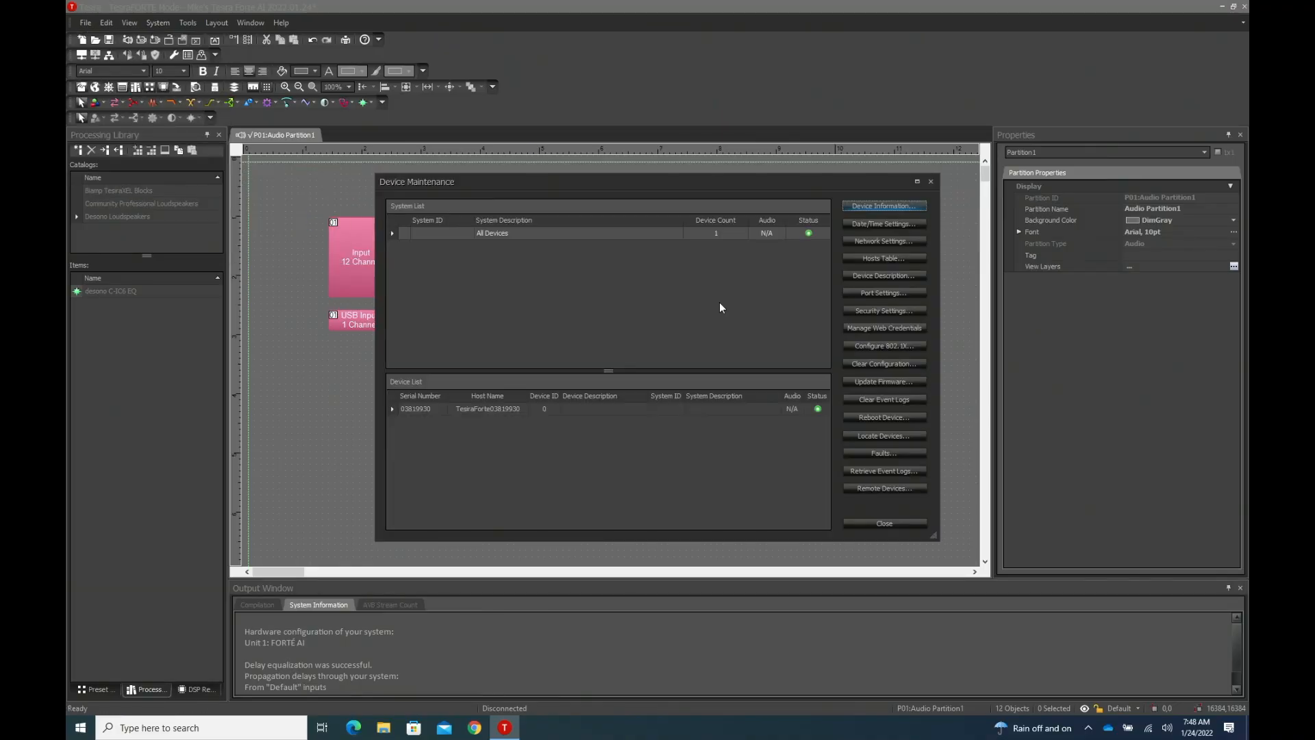
{"action": "left_click", "coordinate": [866, 381]}
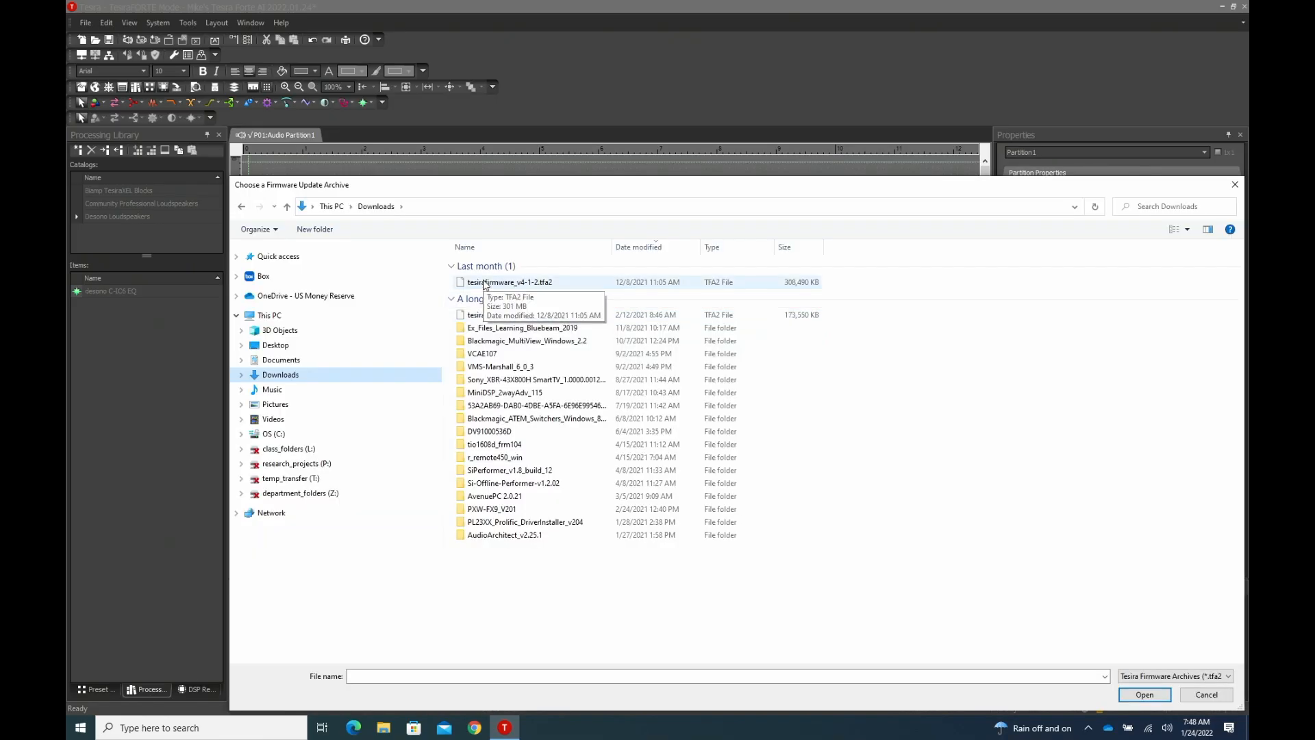
{"action": "left_click", "coordinate": [485, 283]}
{"action": "left_click", "coordinate": [1154, 693]}
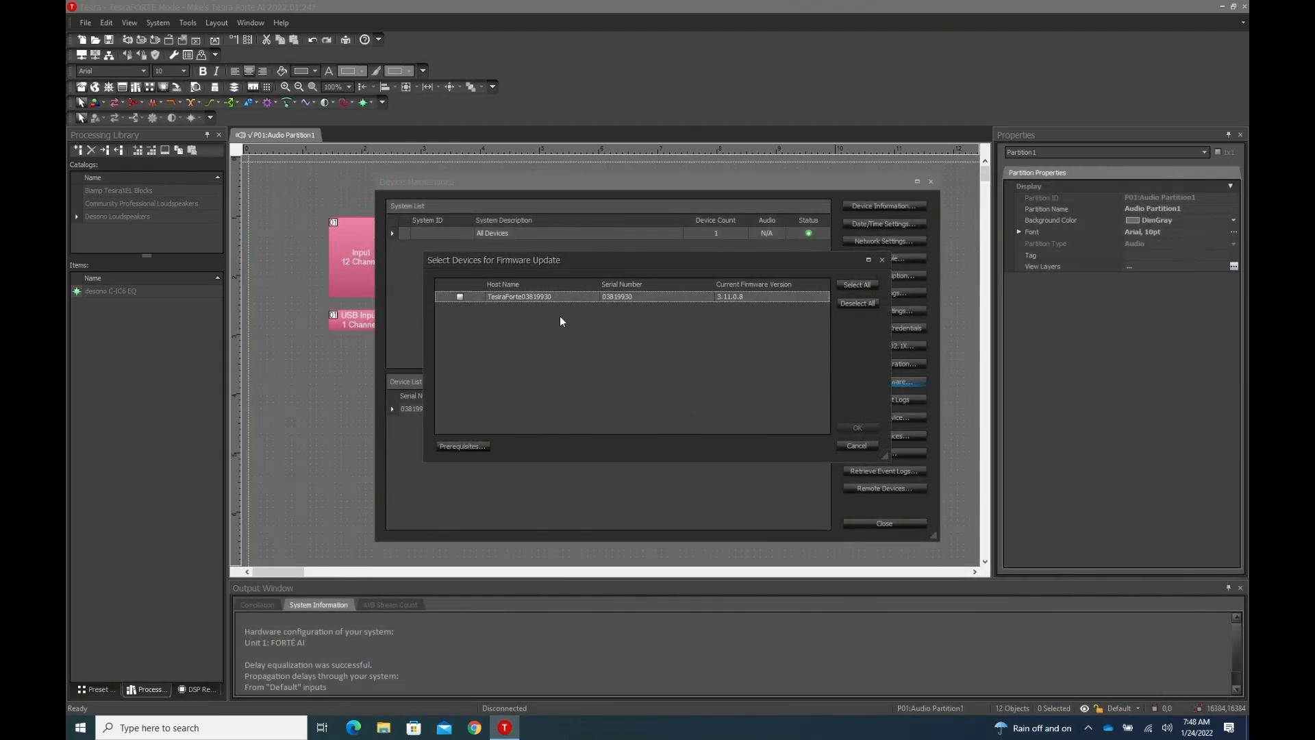
- Run the firmware update on the listed TesiraForte device and close Device Maintenance once it has finished
{"action": "left_click", "coordinate": [460, 297]}
{"action": "left_click", "coordinate": [861, 426]}
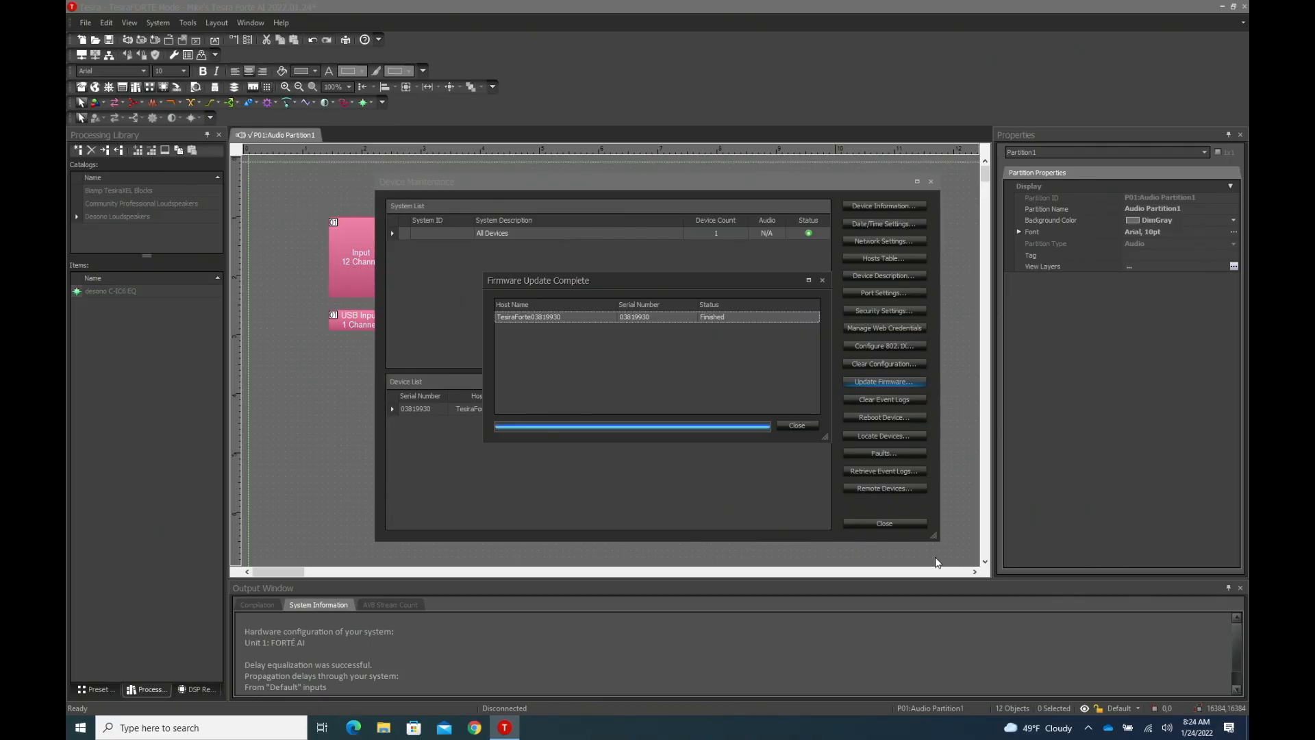
{"action": "left_click", "coordinate": [798, 425]}
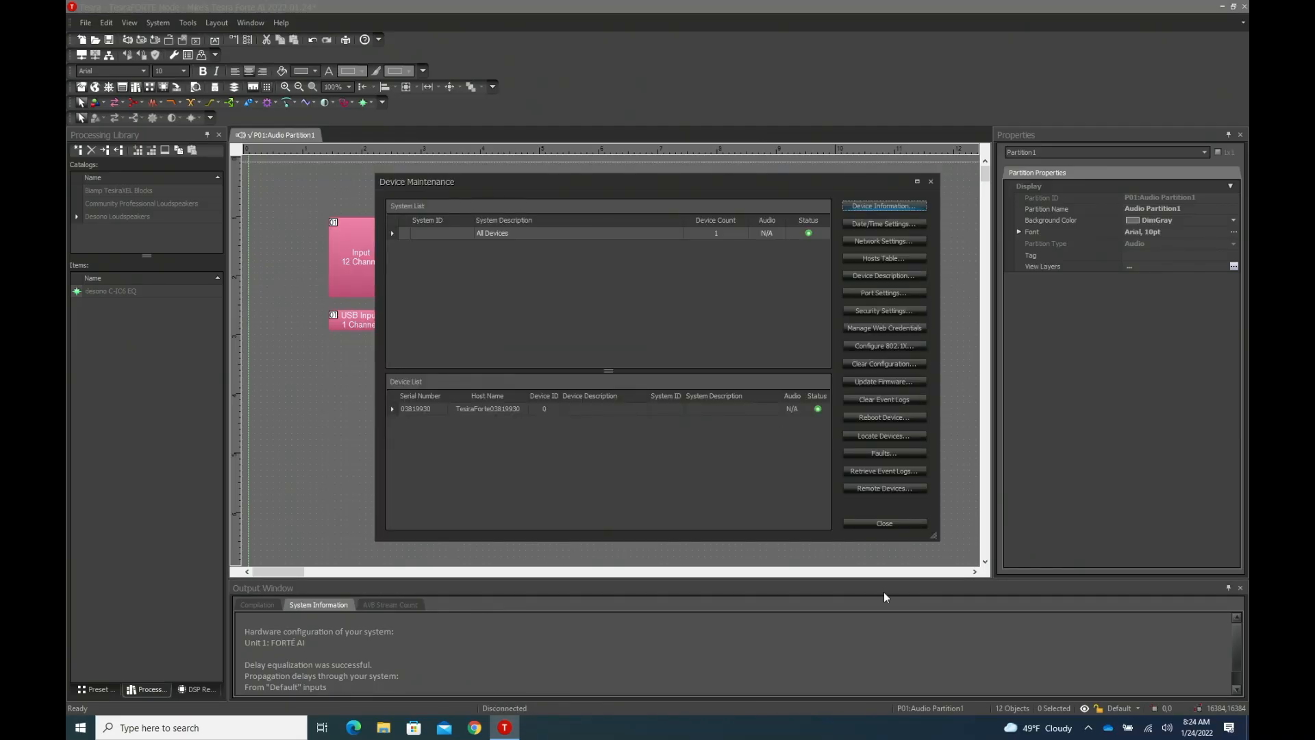
{"action": "left_click", "coordinate": [894, 524]}
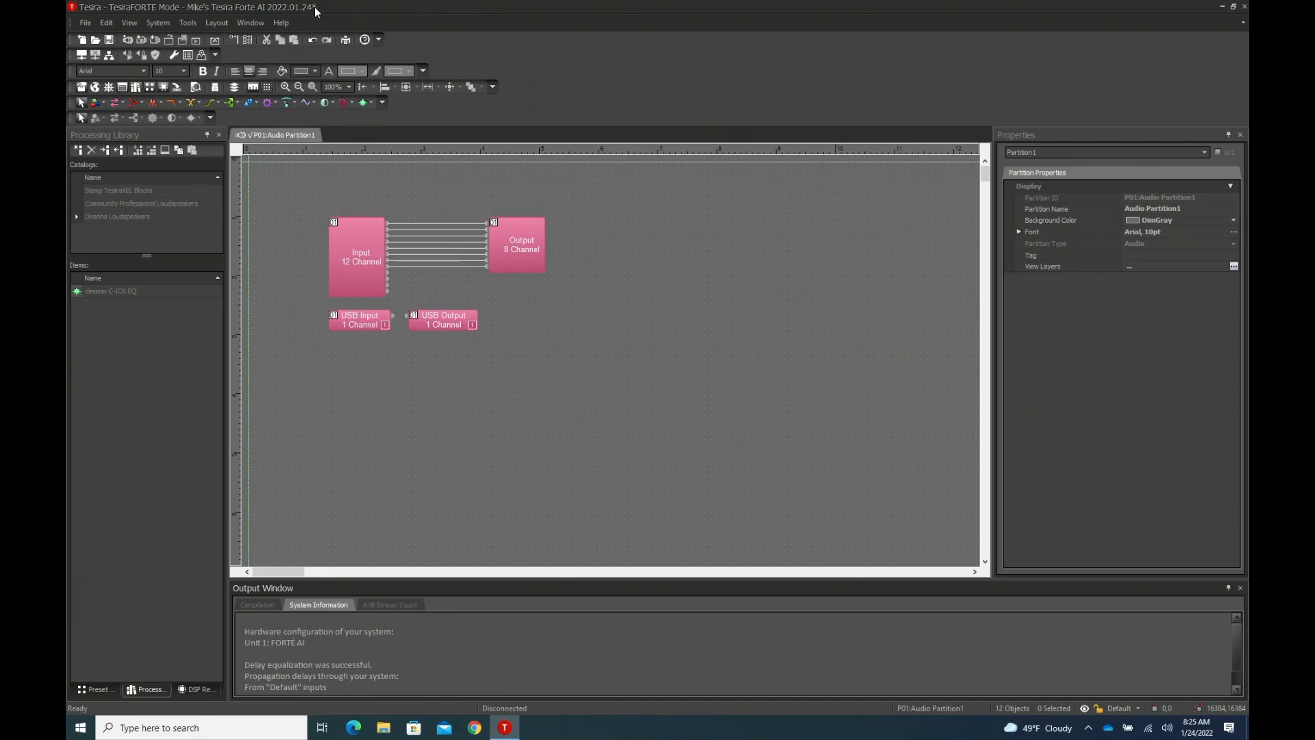
- Save the layout and send its configuration to the device, keeping the suggested system description label
{"action": "key", "text": "ctrl+s"}
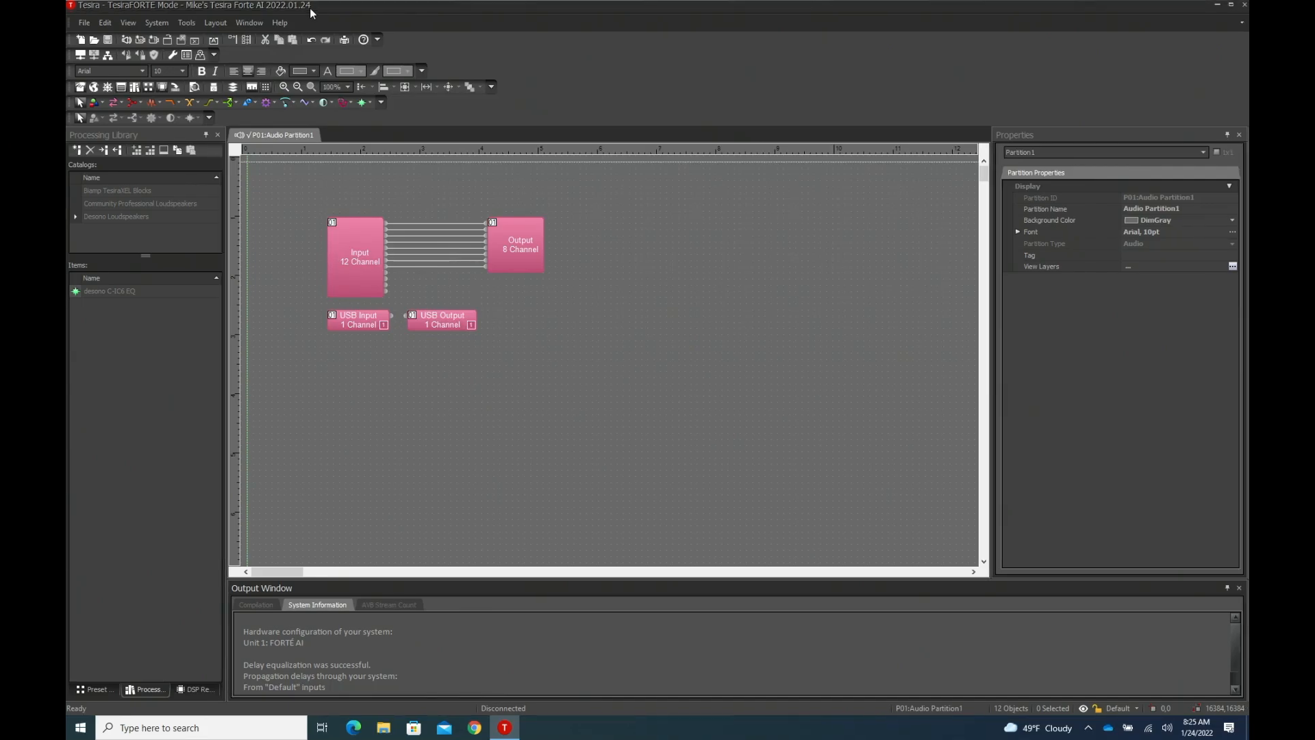
{"action": "left_click", "coordinate": [156, 23]}
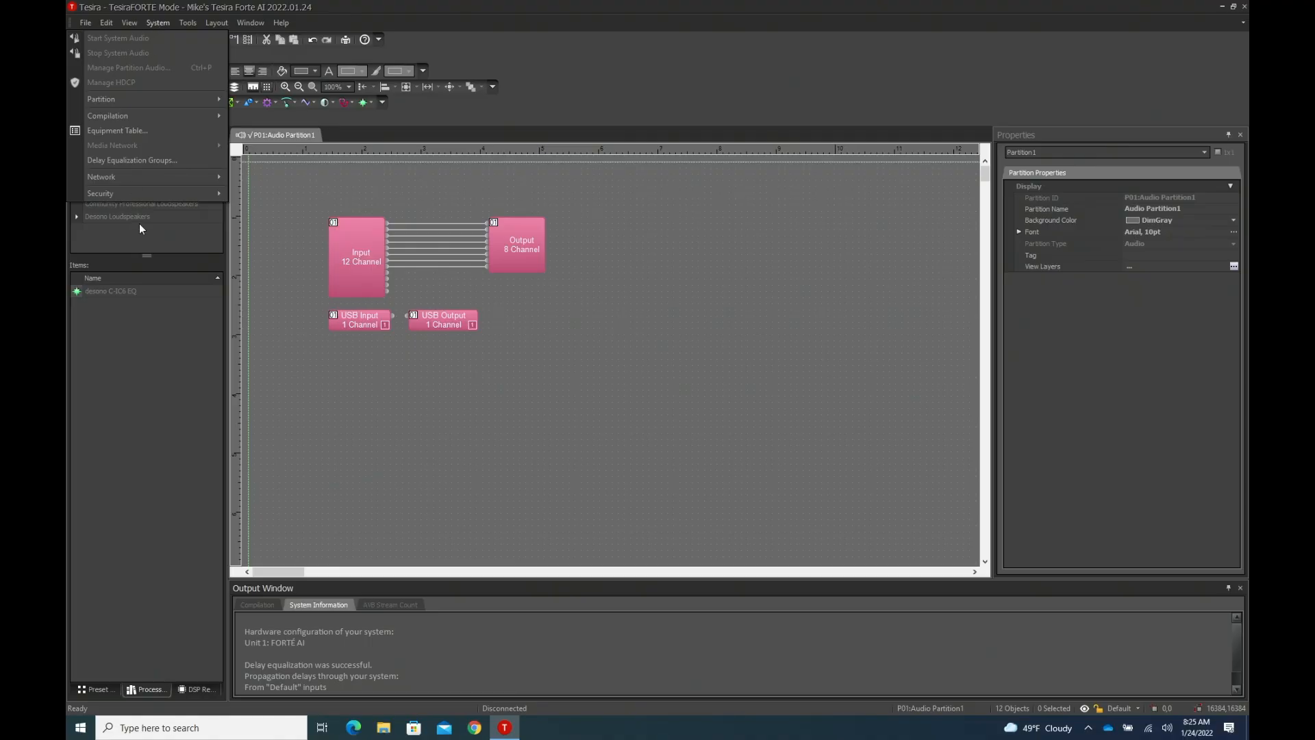
{"action": "mouse_move", "coordinate": [153, 180]}
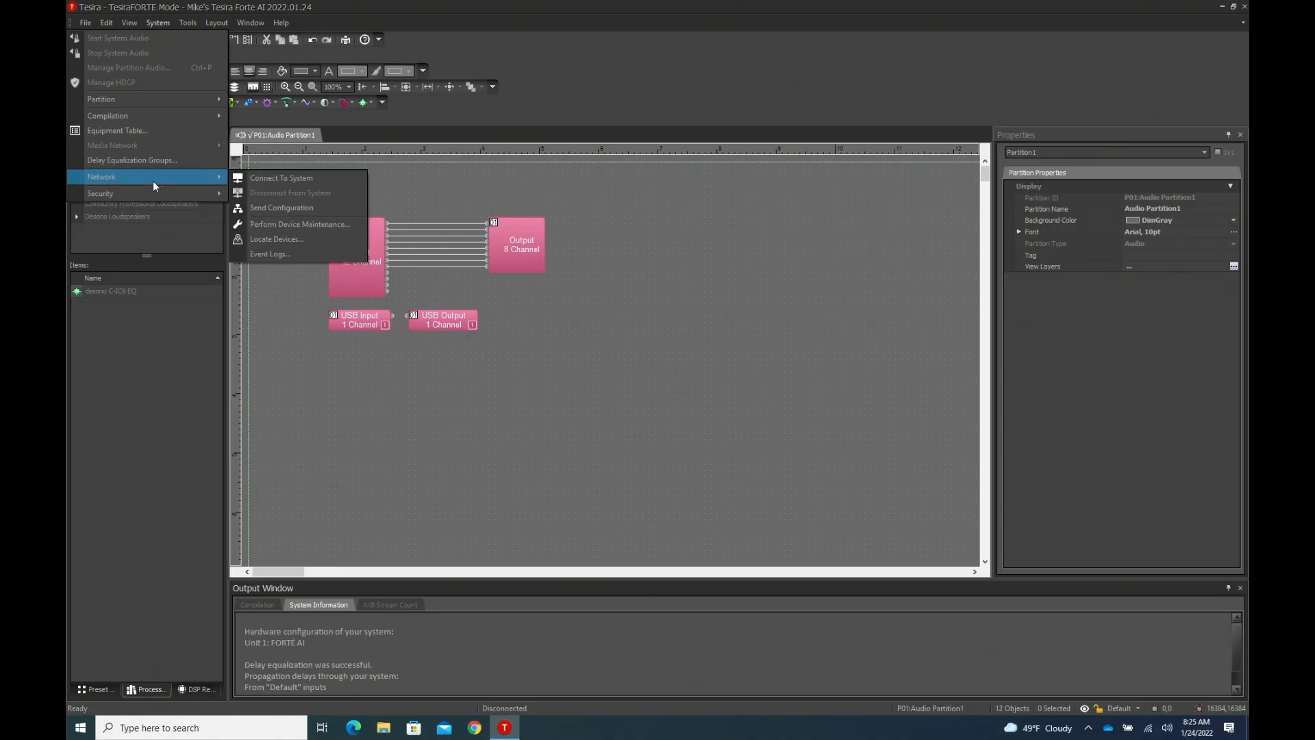
{"action": "left_click", "coordinate": [277, 208]}
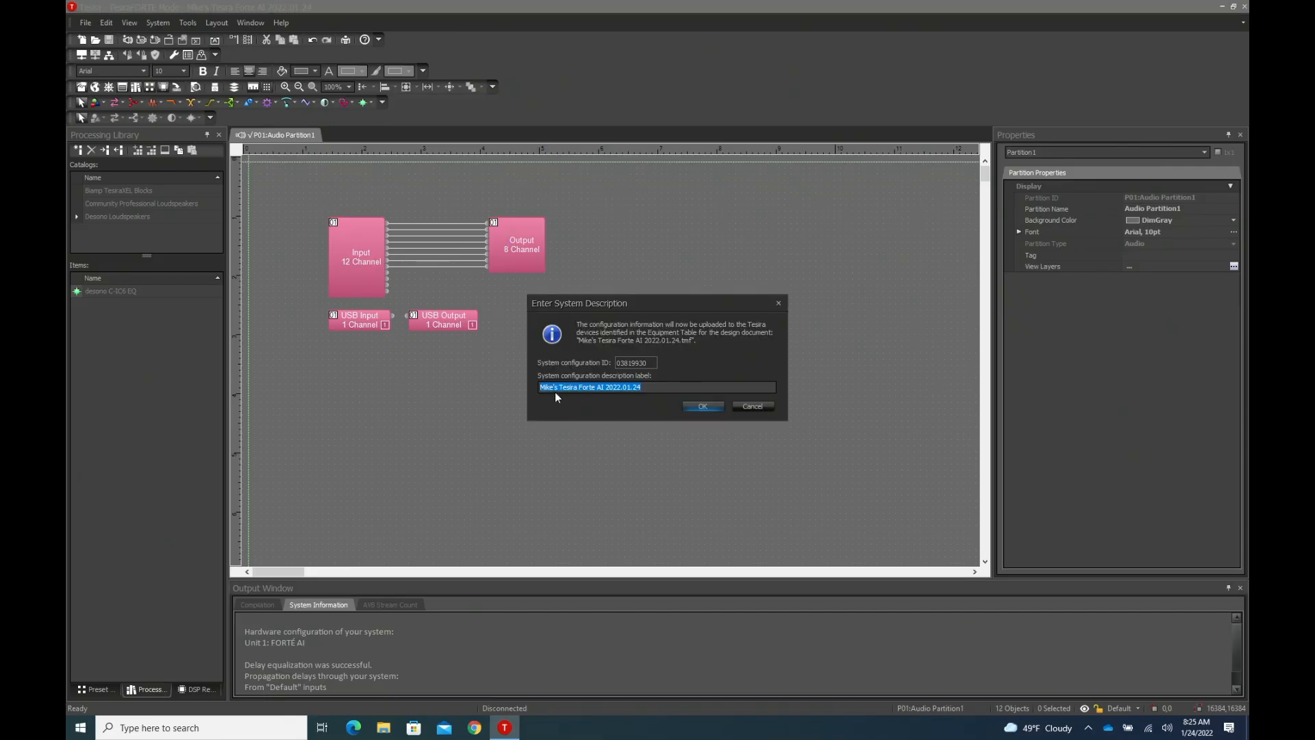
{"action": "left_click", "coordinate": [695, 402]}
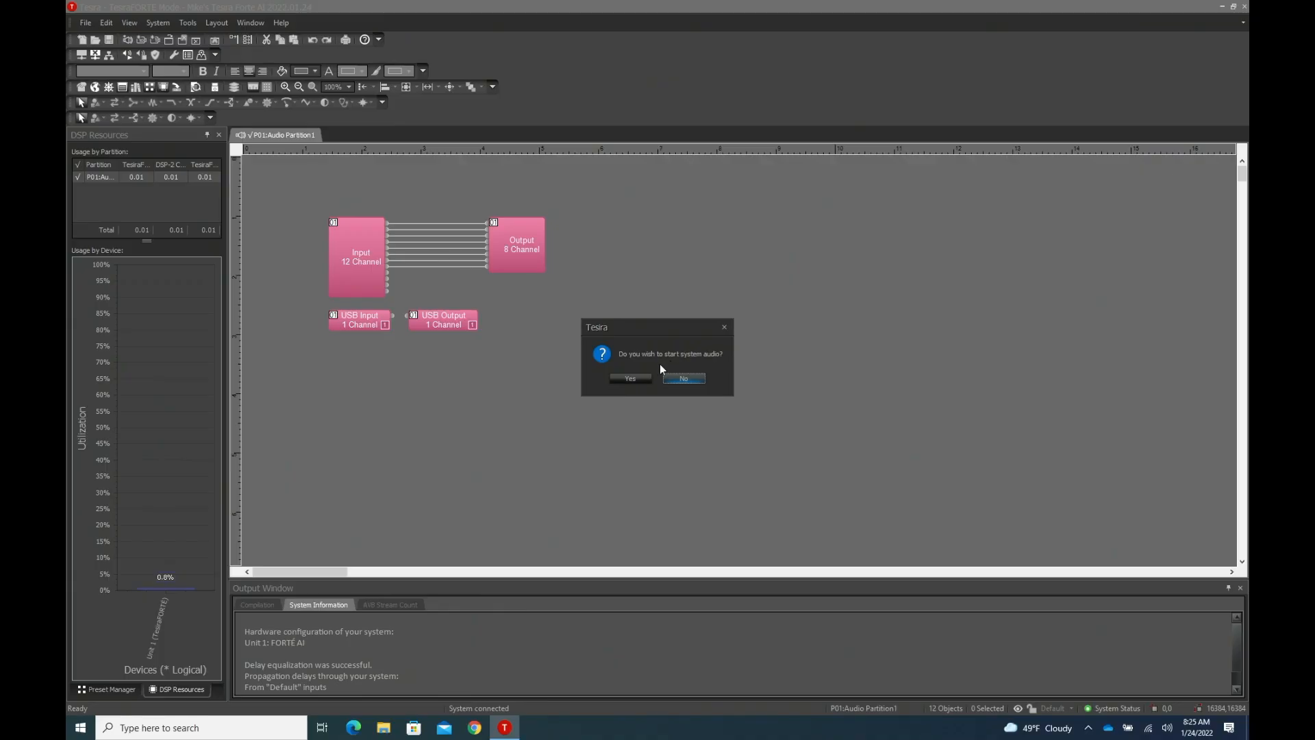
- Start the system audio for Audio Partition1 and close Manage Partition Audio
{"action": "left_click", "coordinate": [640, 379]}
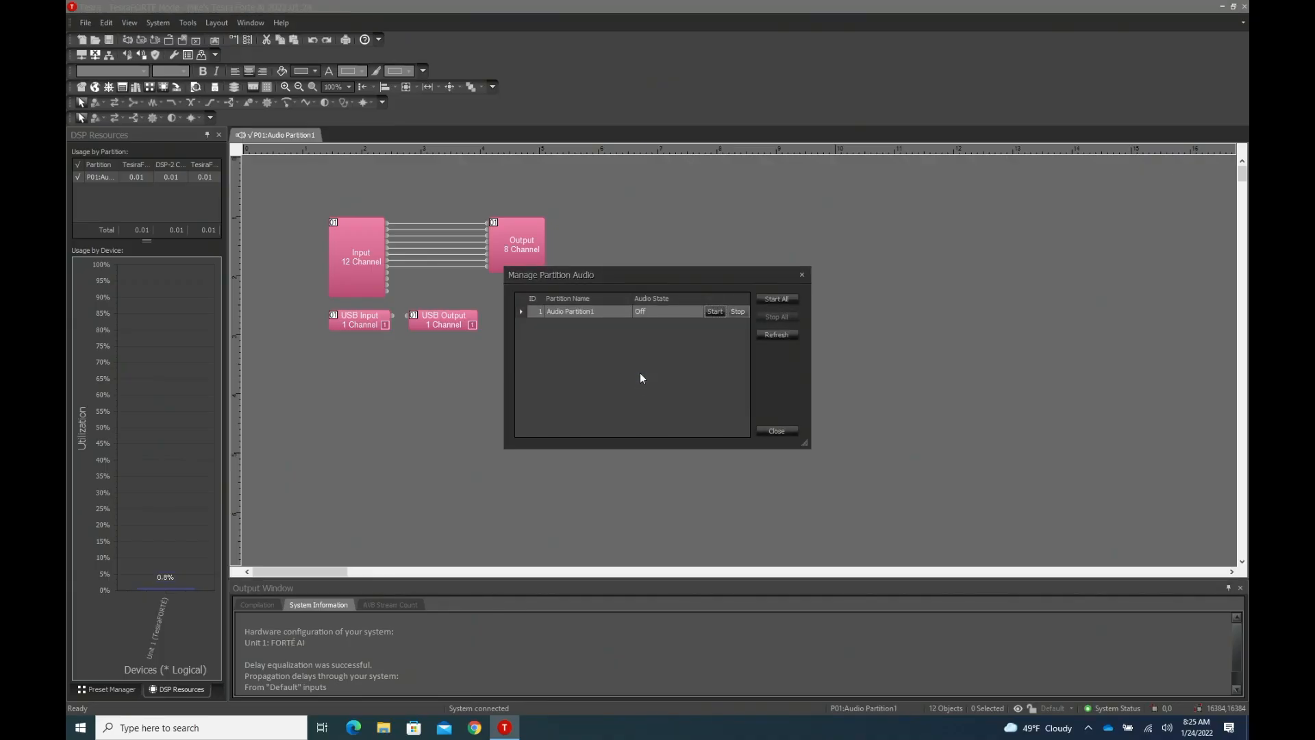
{"action": "left_click", "coordinate": [713, 312]}
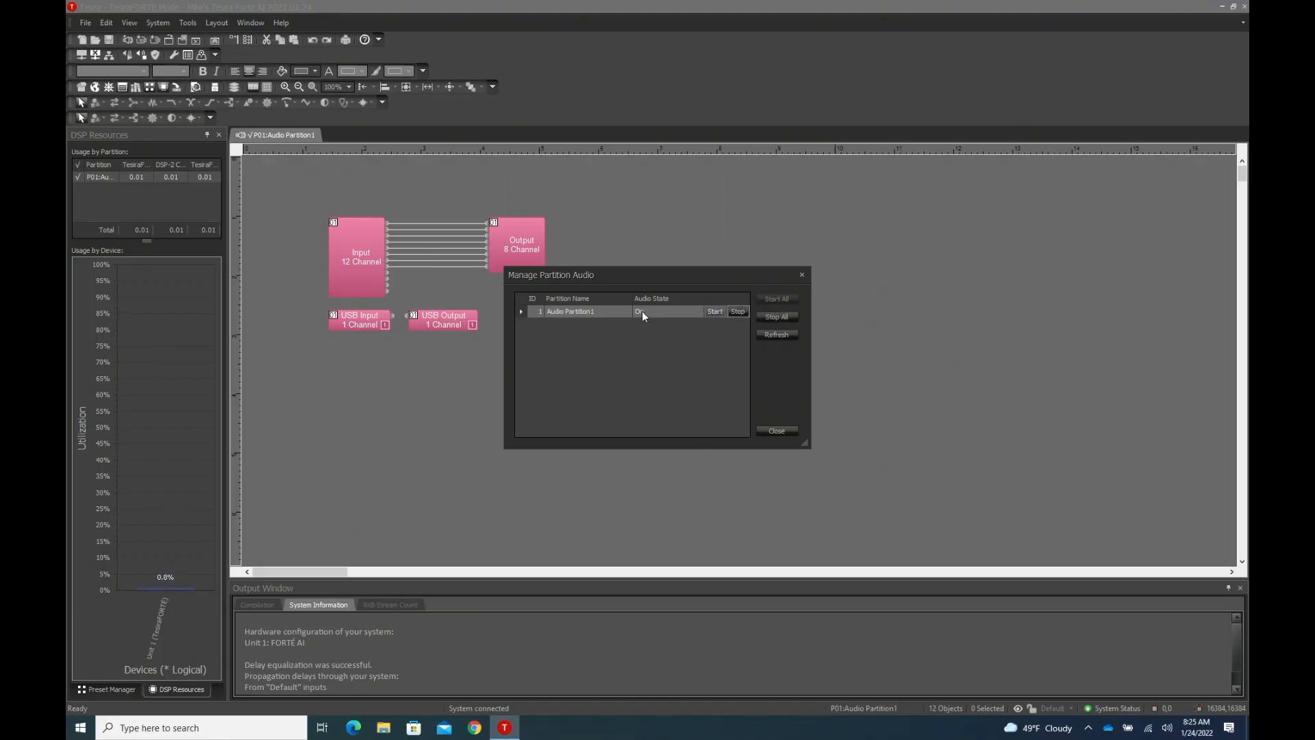
{"action": "left_click", "coordinate": [776, 430]}
- Inspect the 12-channel Input block's controls, close them and disconnect from the system
{"action": "double_click", "coordinate": [373, 244]}
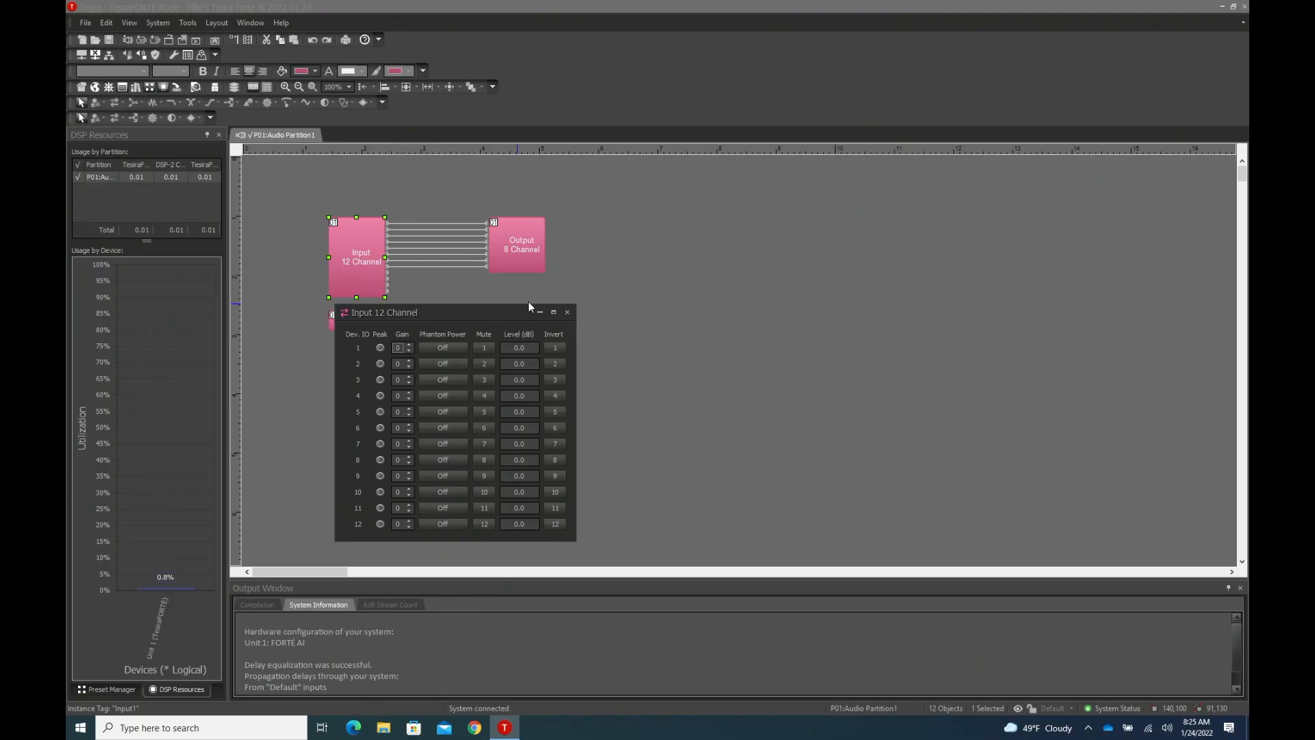
{"action": "left_click", "coordinate": [567, 313]}
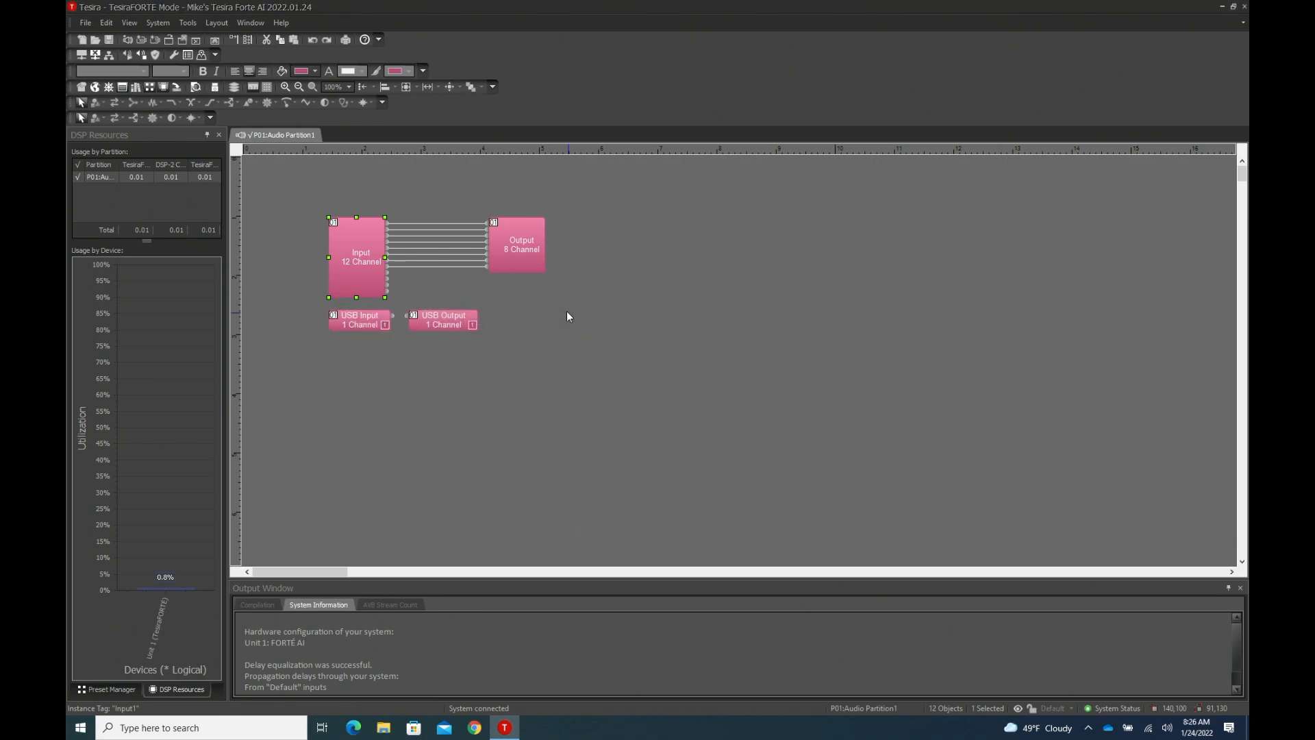
{"action": "left_click", "coordinate": [94, 57]}
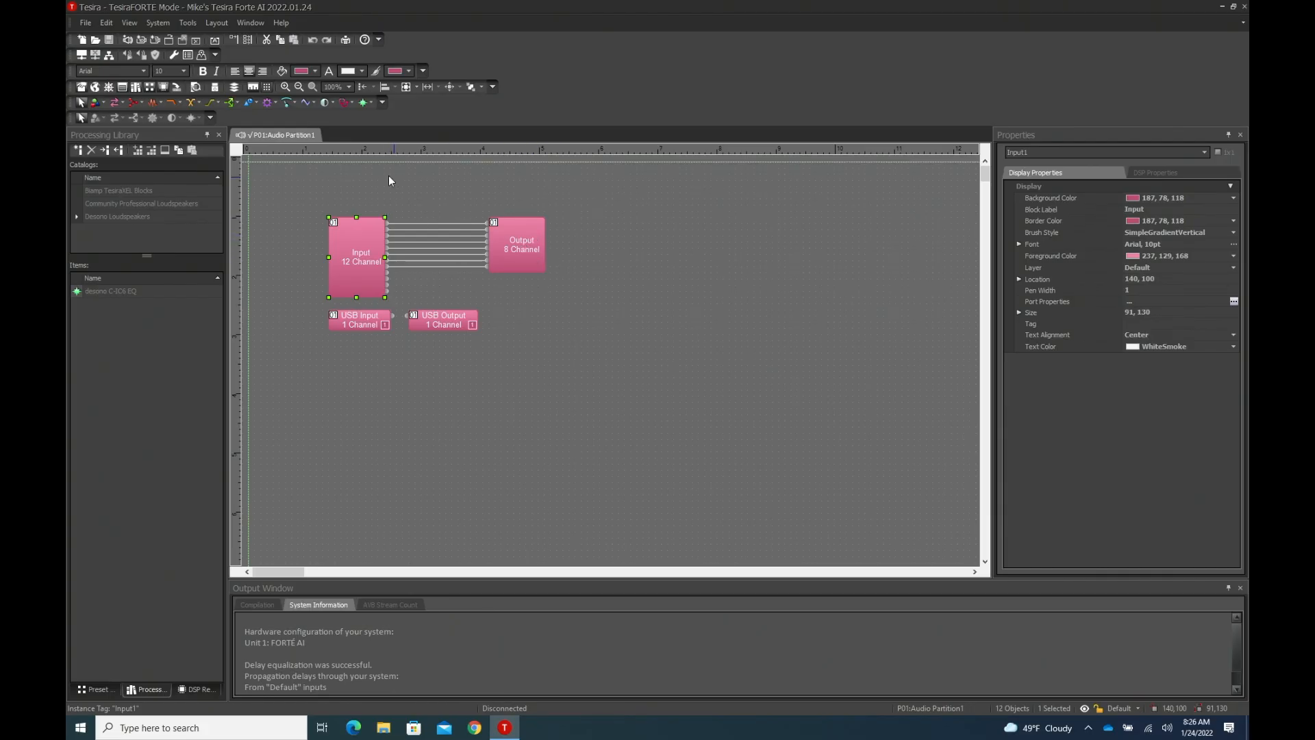
- Add an Audio Meter block of type Peak with 12 channels in the empty area below the Output block
{"action": "left_click", "coordinate": [296, 105]}
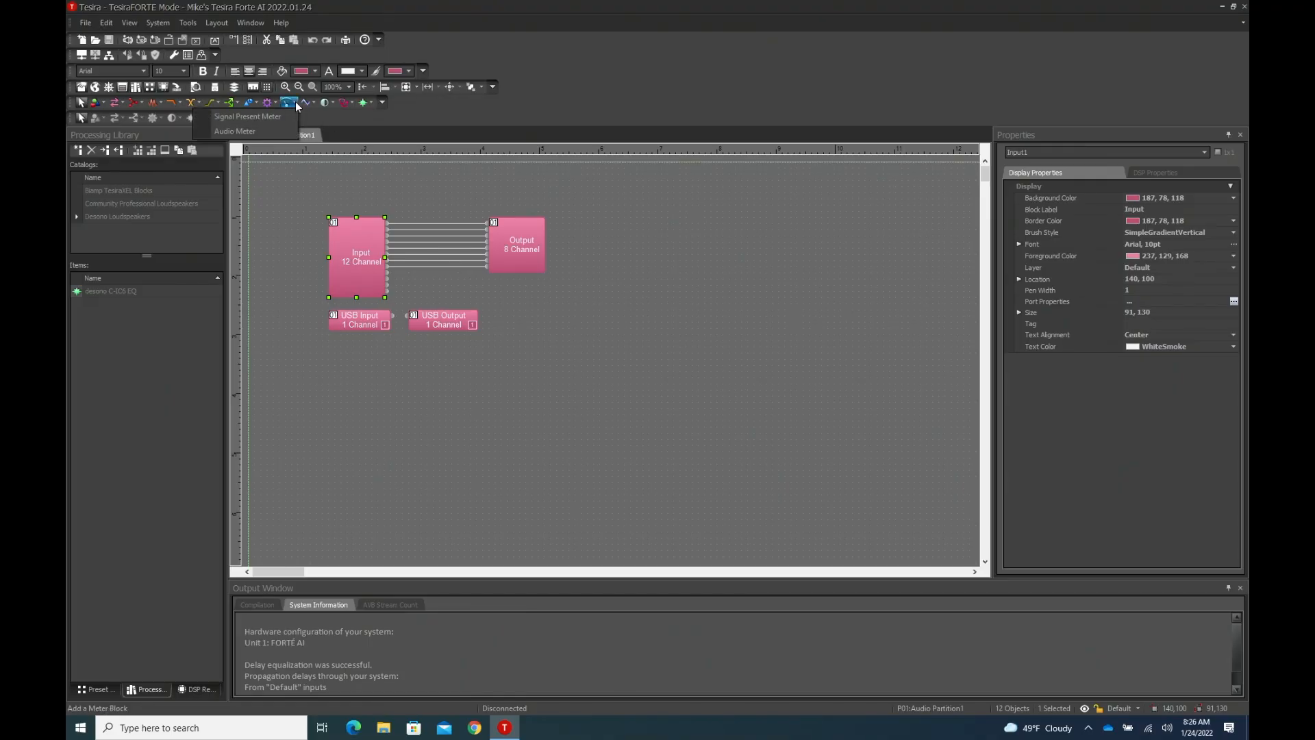
{"action": "left_click", "coordinate": [272, 128]}
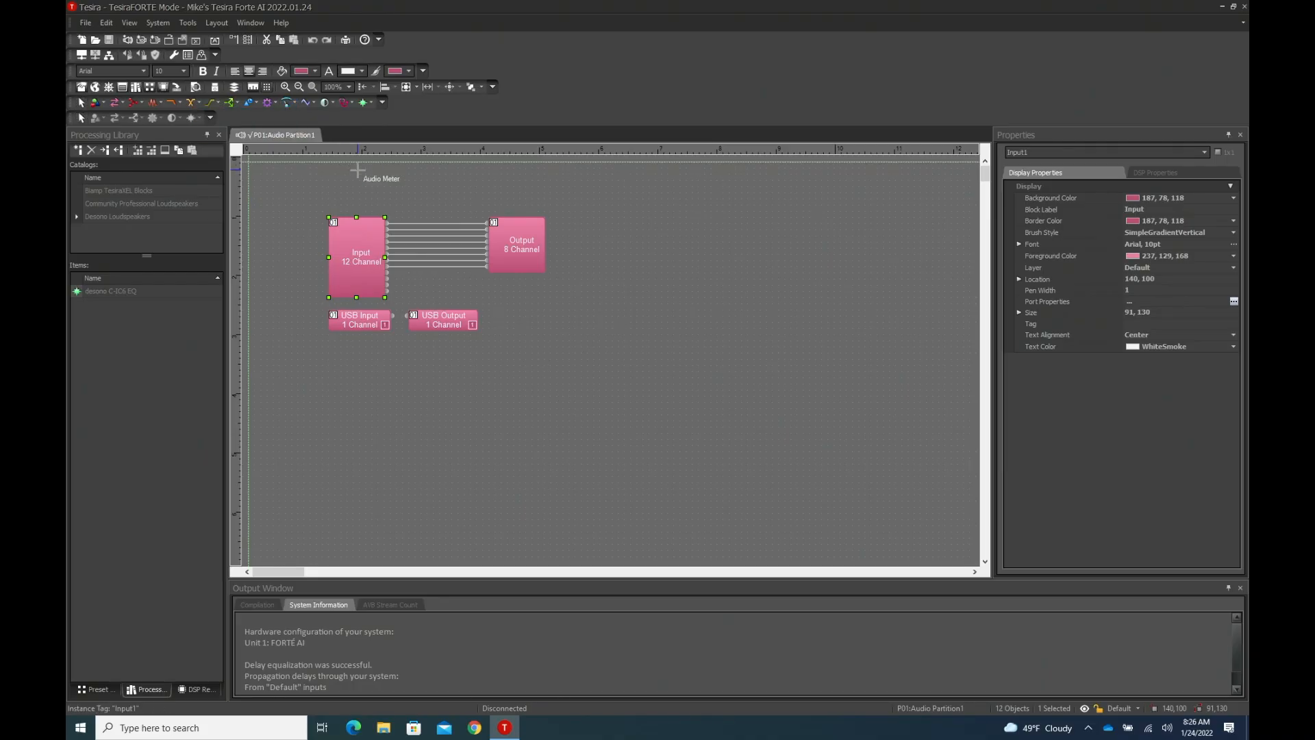
{"action": "left_click", "coordinate": [571, 321]}
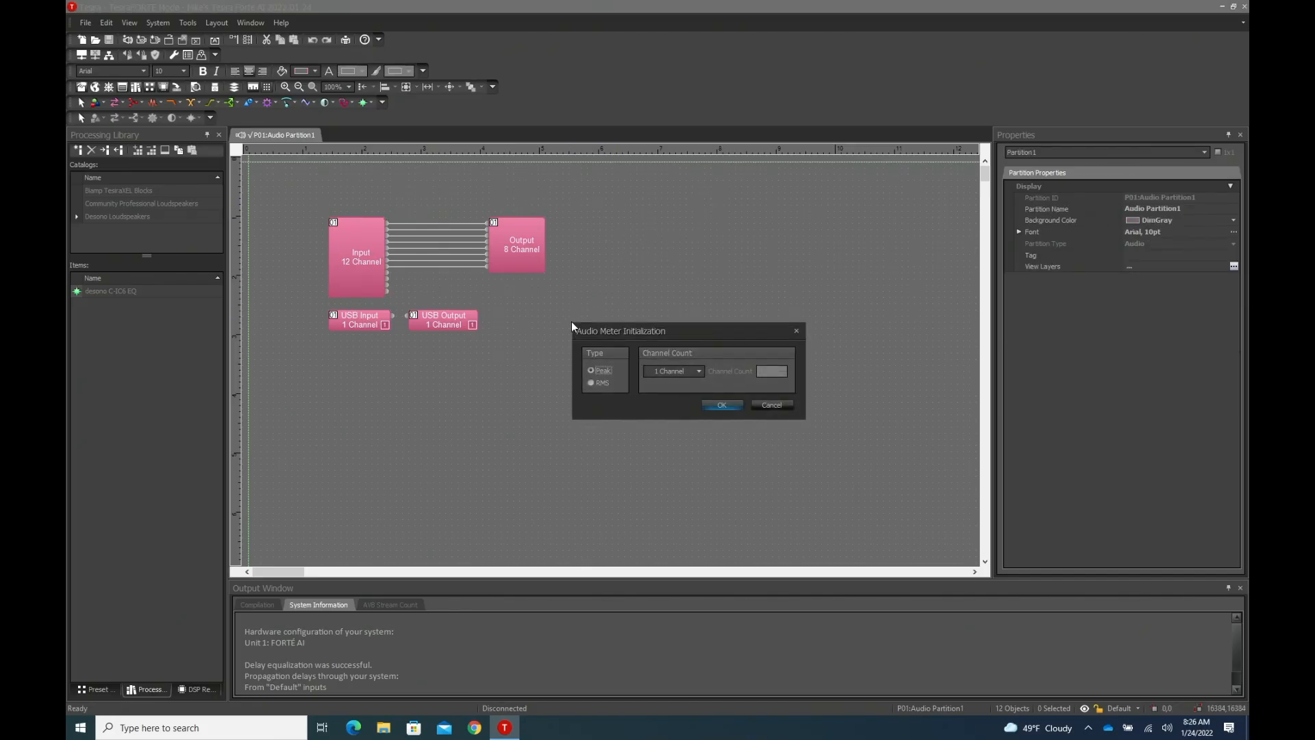
{"action": "left_click", "coordinate": [699, 371]}
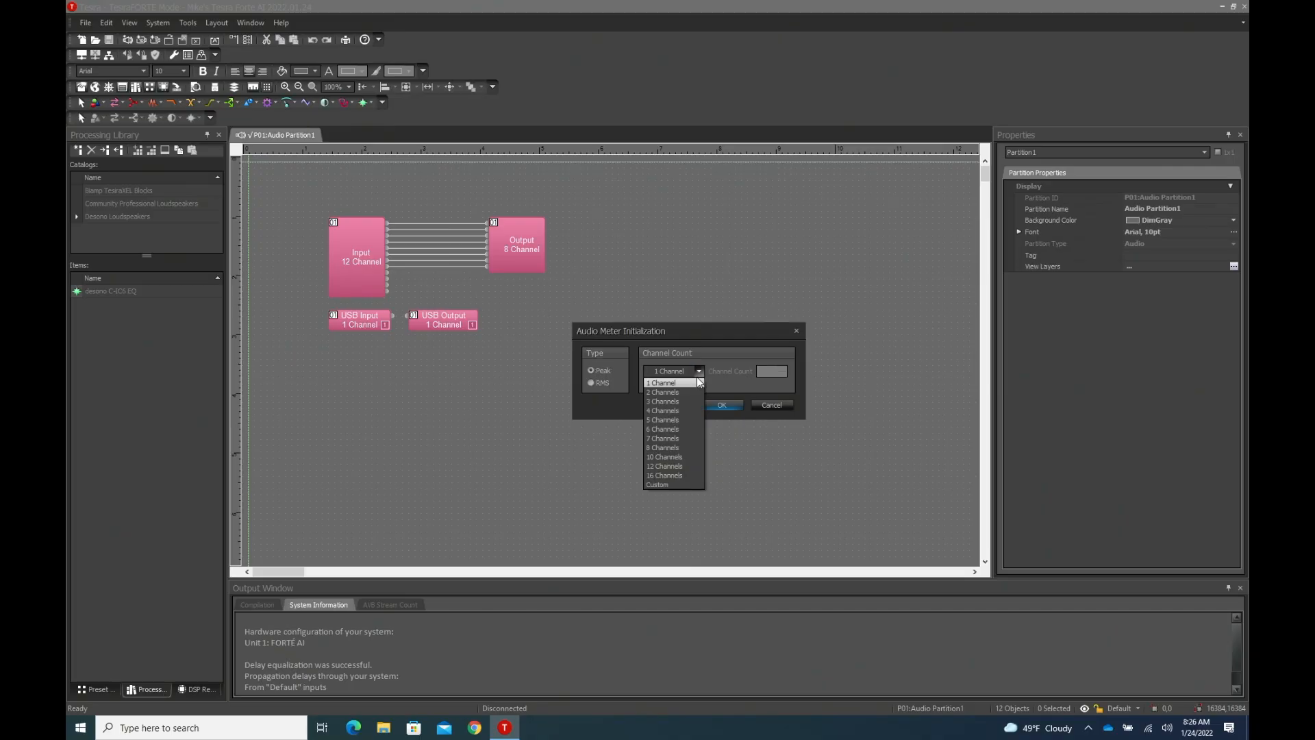
{"action": "left_click", "coordinate": [682, 467]}
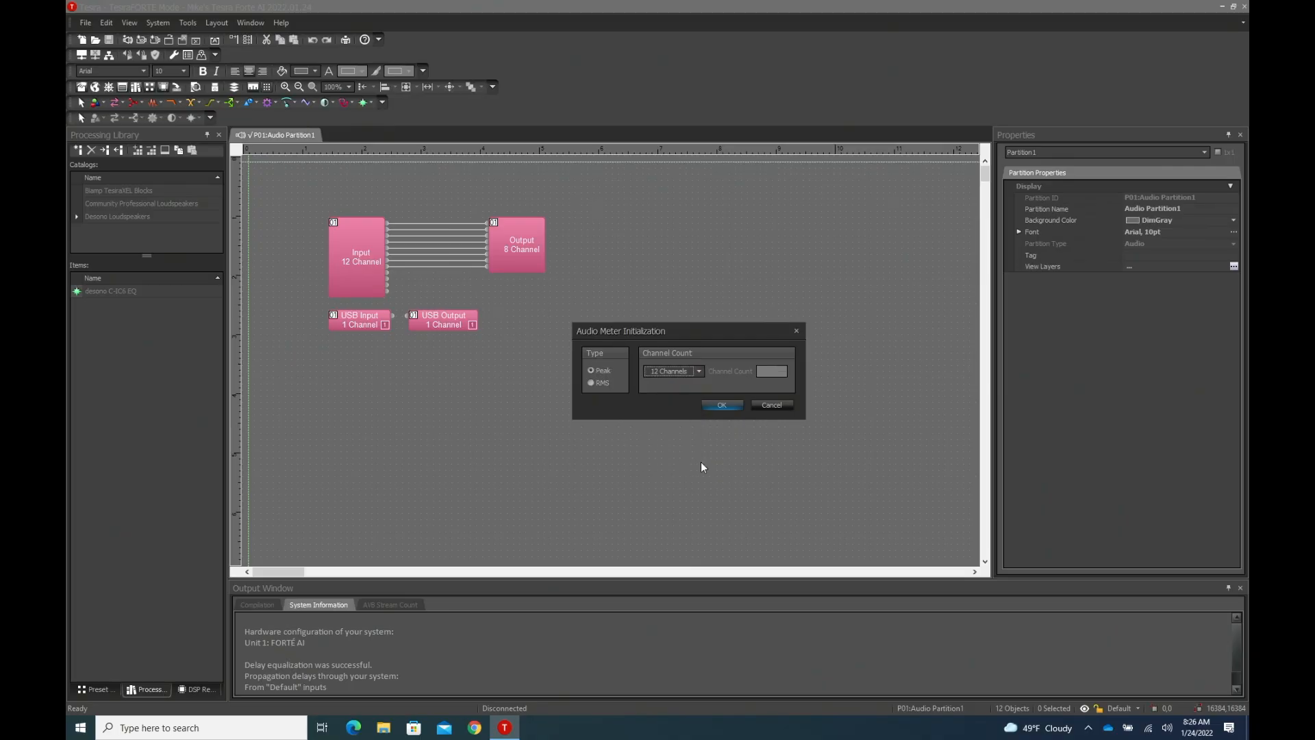
{"action": "left_click", "coordinate": [716, 405]}
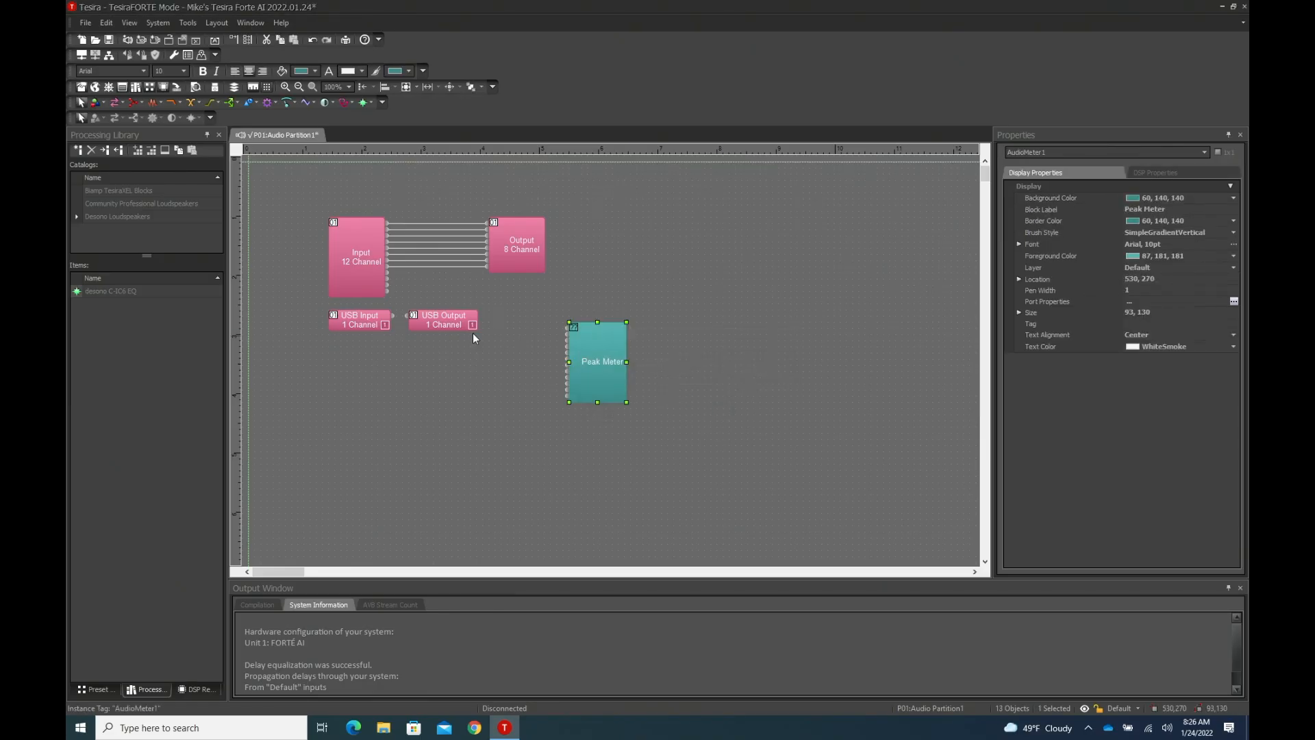
- Move the USB Input and USB Output blocks down and place the Peak Meter between them and the Output block
{"action": "left_click_drag", "start_coordinate": [446, 348], "coordinate": [327, 439]}
{"action": "left_click", "coordinate": [588, 339]}
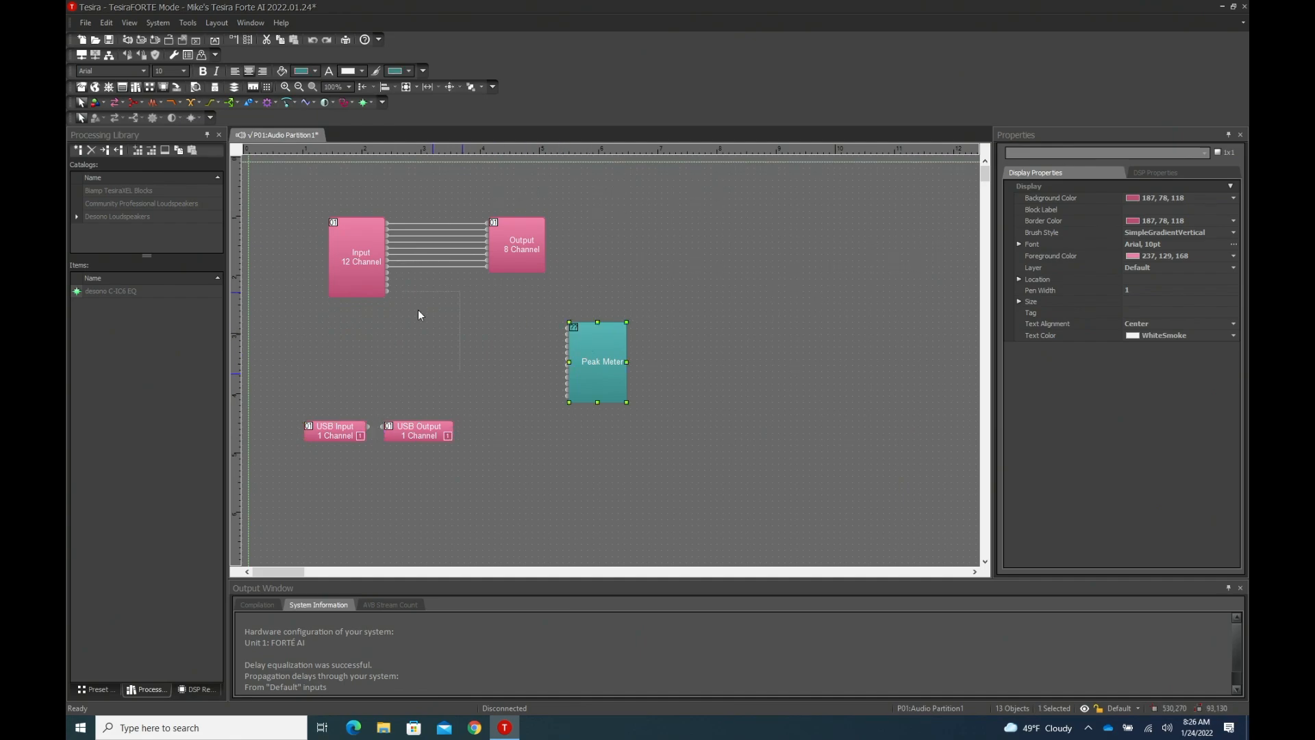
{"action": "left_click_drag", "start_coordinate": [441, 335], "coordinate": [448, 397]}
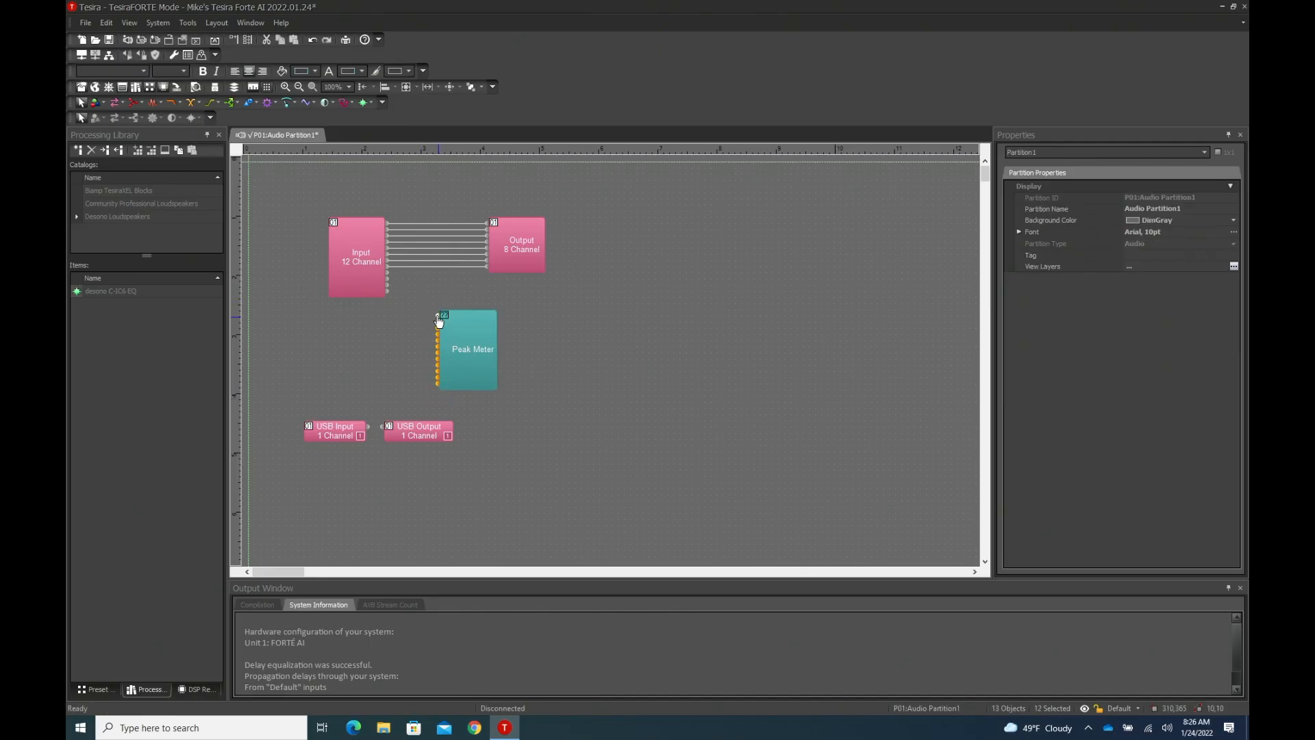
- Wire all 12 Input block channels to the Peak Meter and open the meter's controls, centred over the layout
{"action": "left_click_drag", "start_coordinate": [439, 320], "coordinate": [389, 226]}
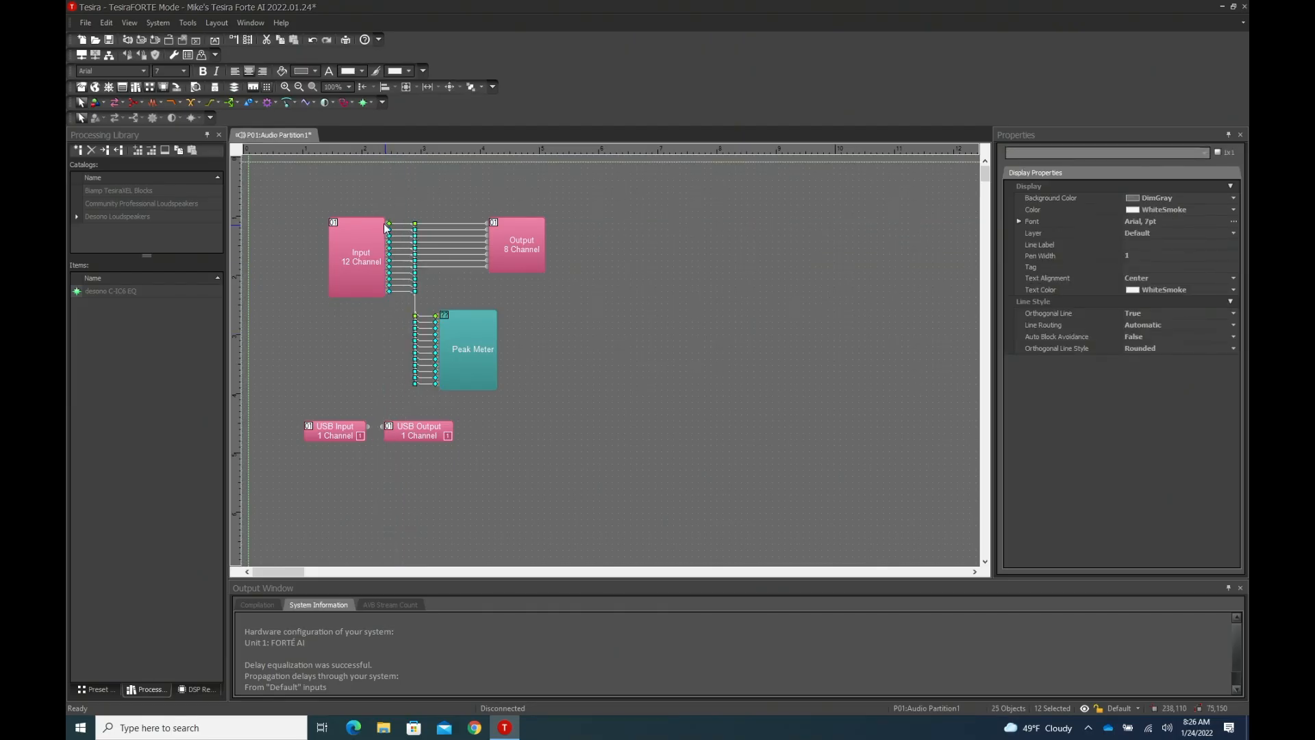
{"action": "double_click", "coordinate": [466, 366]}
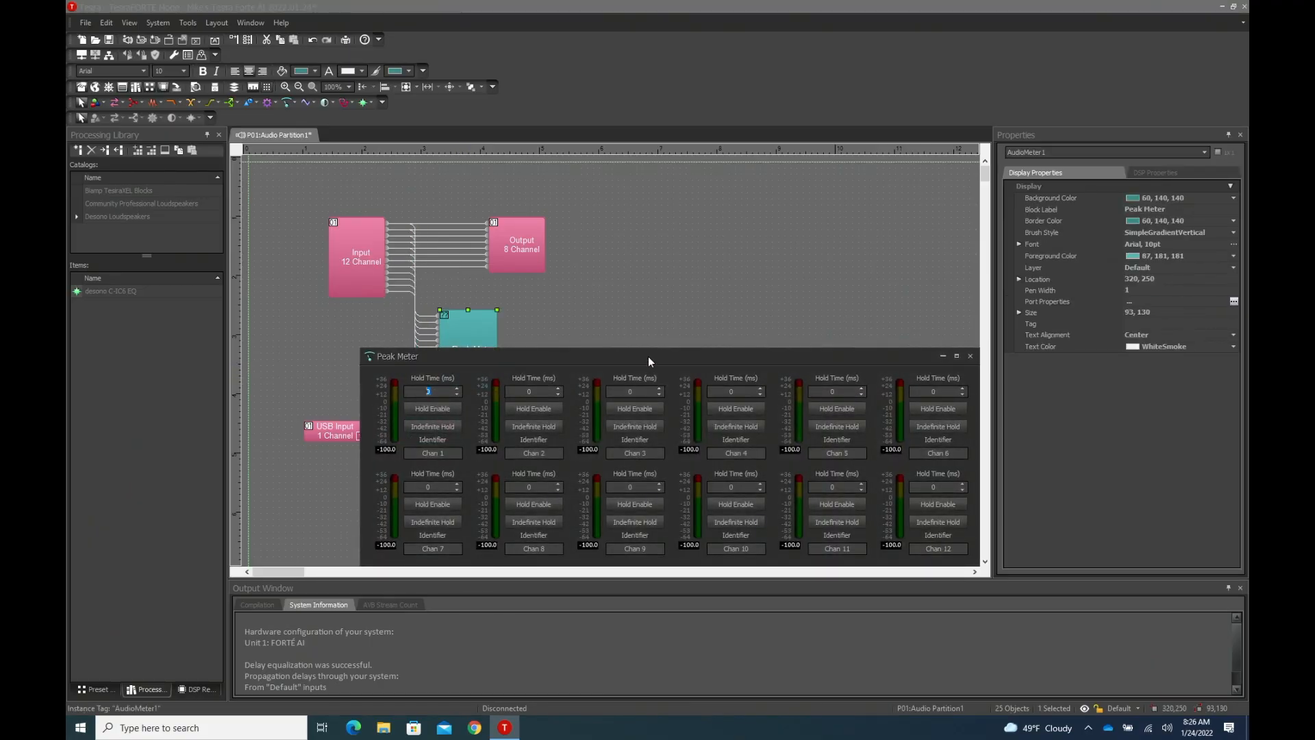
{"action": "left_click_drag", "start_coordinate": [648, 356], "coordinate": [573, 289]}
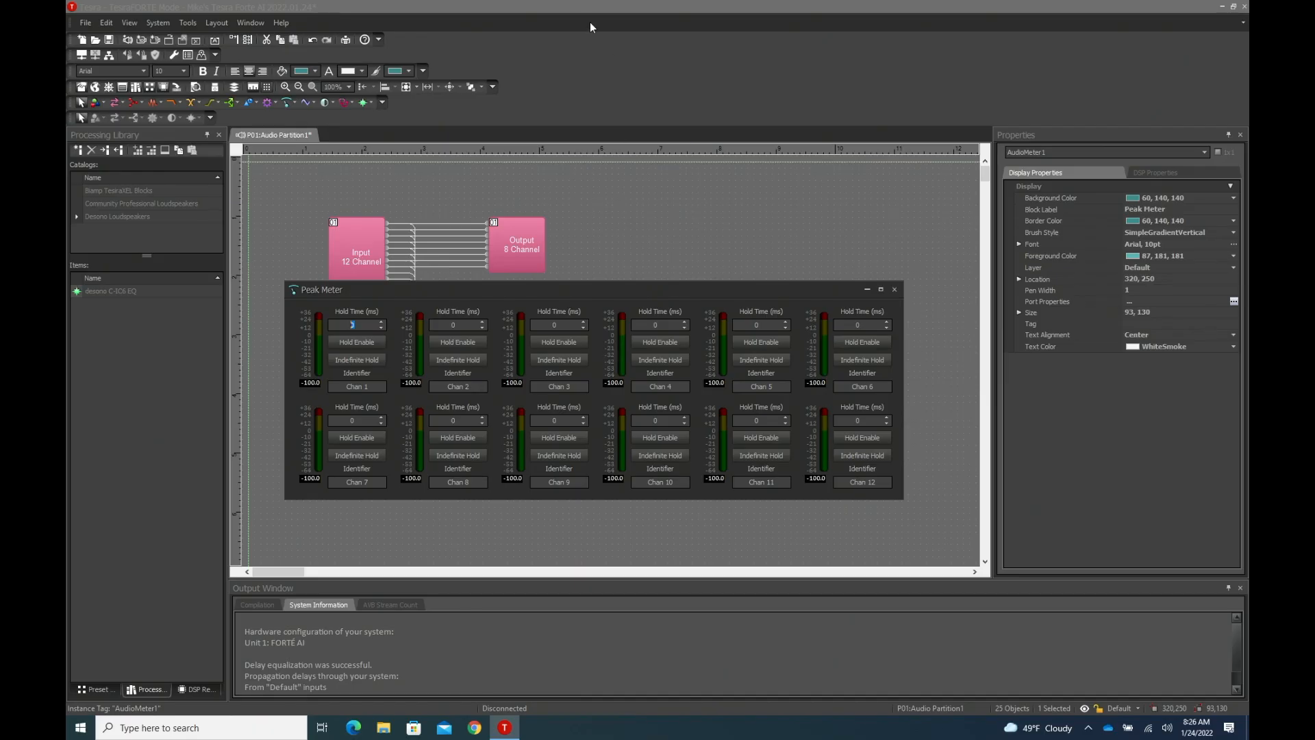
{"action": "left_click", "coordinate": [578, 6]}
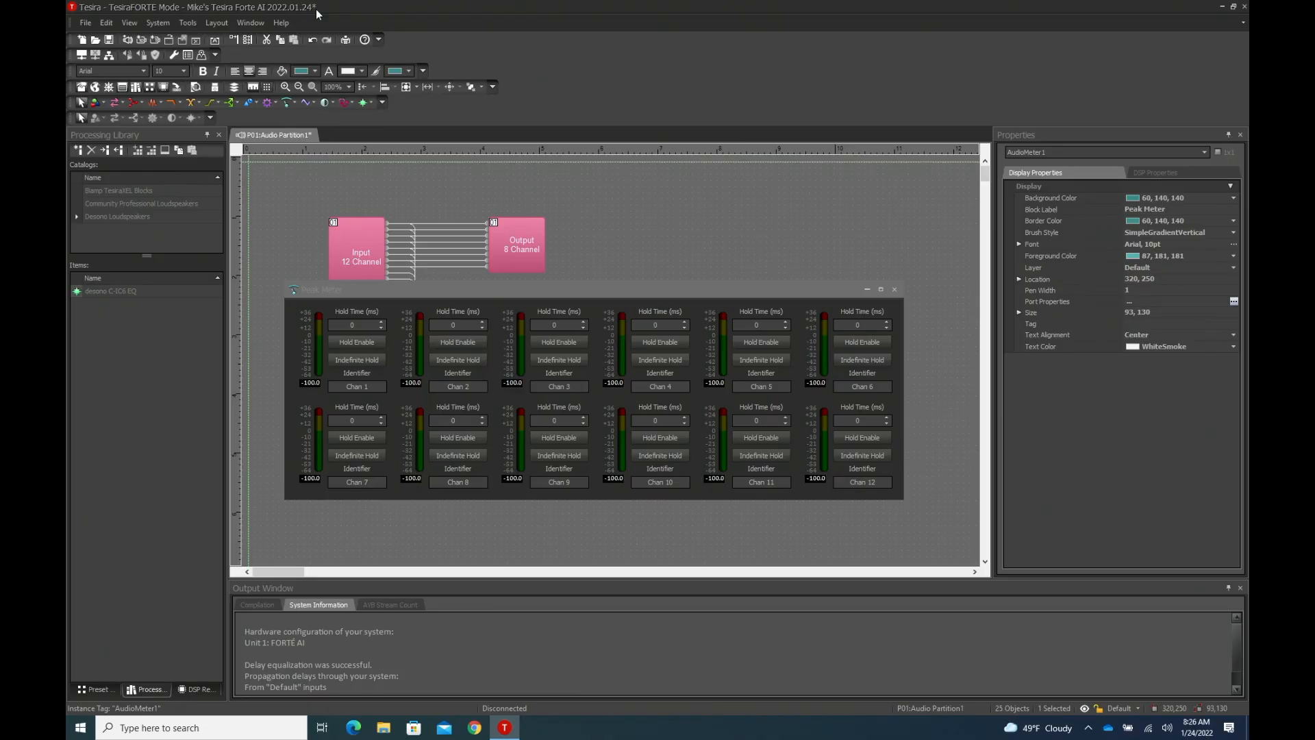
- Save the layout, send the updated configuration to the device and start audio on all partitions
{"action": "key", "text": "ctrl+s"}
{"action": "left_click", "coordinate": [156, 21]}
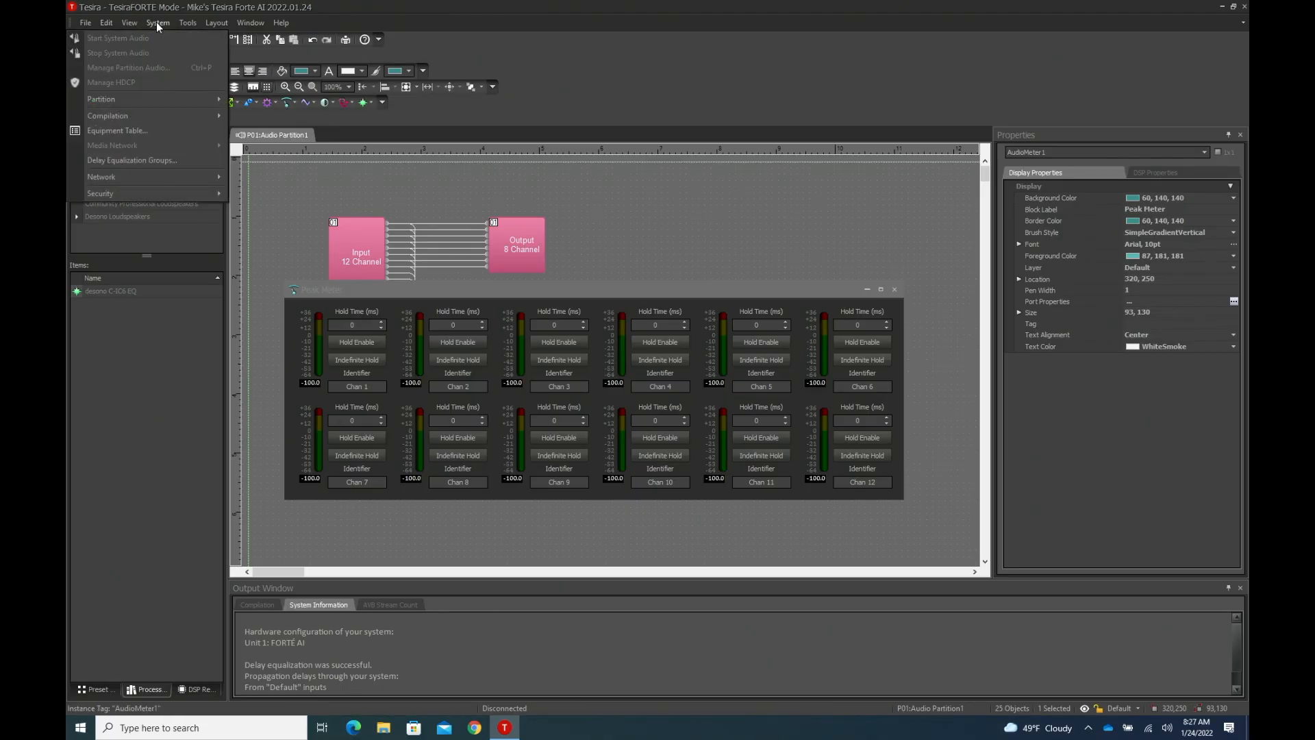
{"action": "mouse_move", "coordinate": [143, 177]}
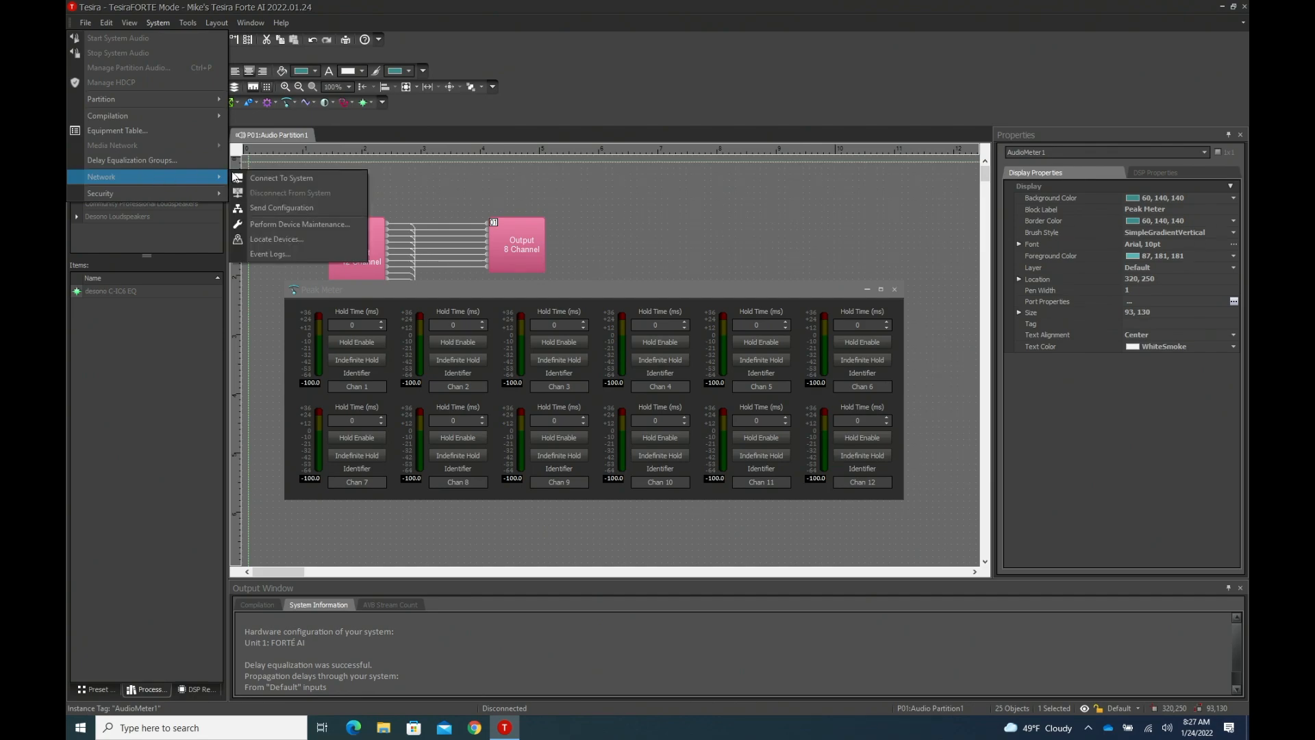
{"action": "left_click", "coordinate": [271, 207]}
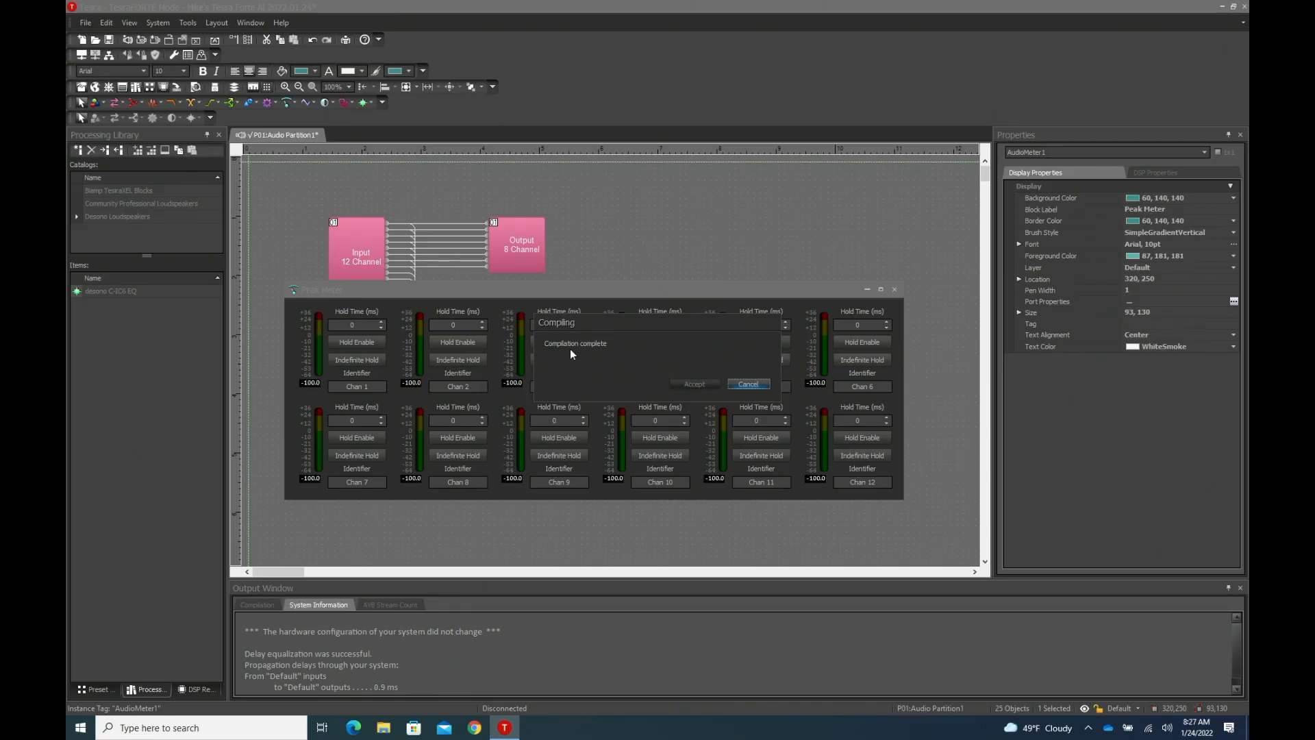
{"action": "left_click", "coordinate": [703, 407]}
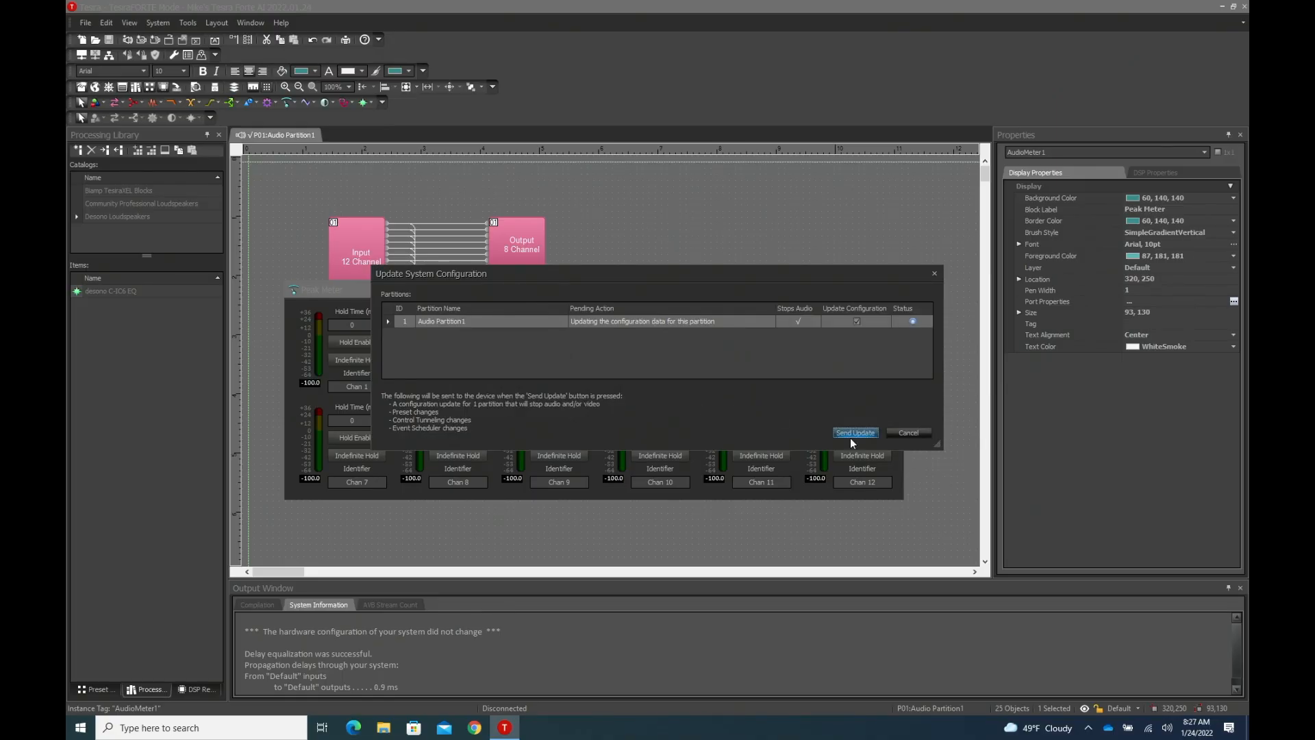
{"action": "left_click", "coordinate": [853, 433]}
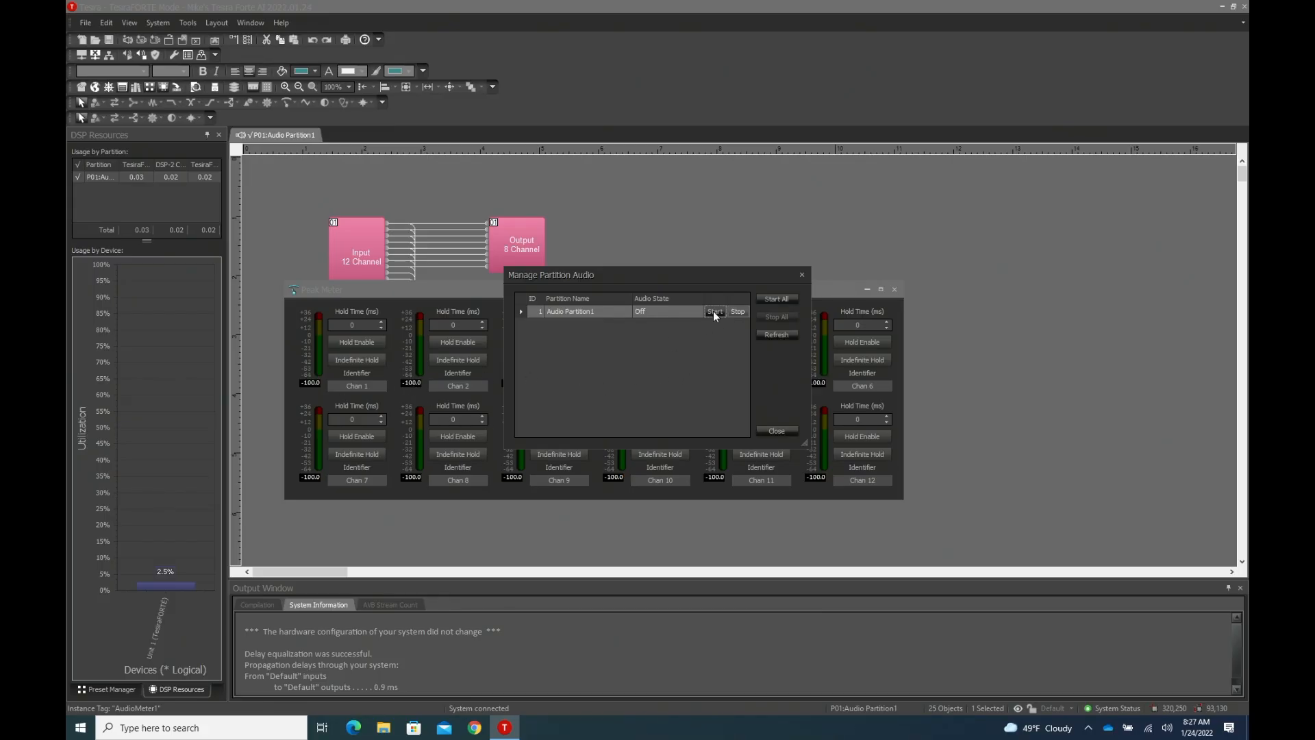
{"action": "left_click", "coordinate": [775, 298]}
{"action": "left_click", "coordinate": [776, 430]}
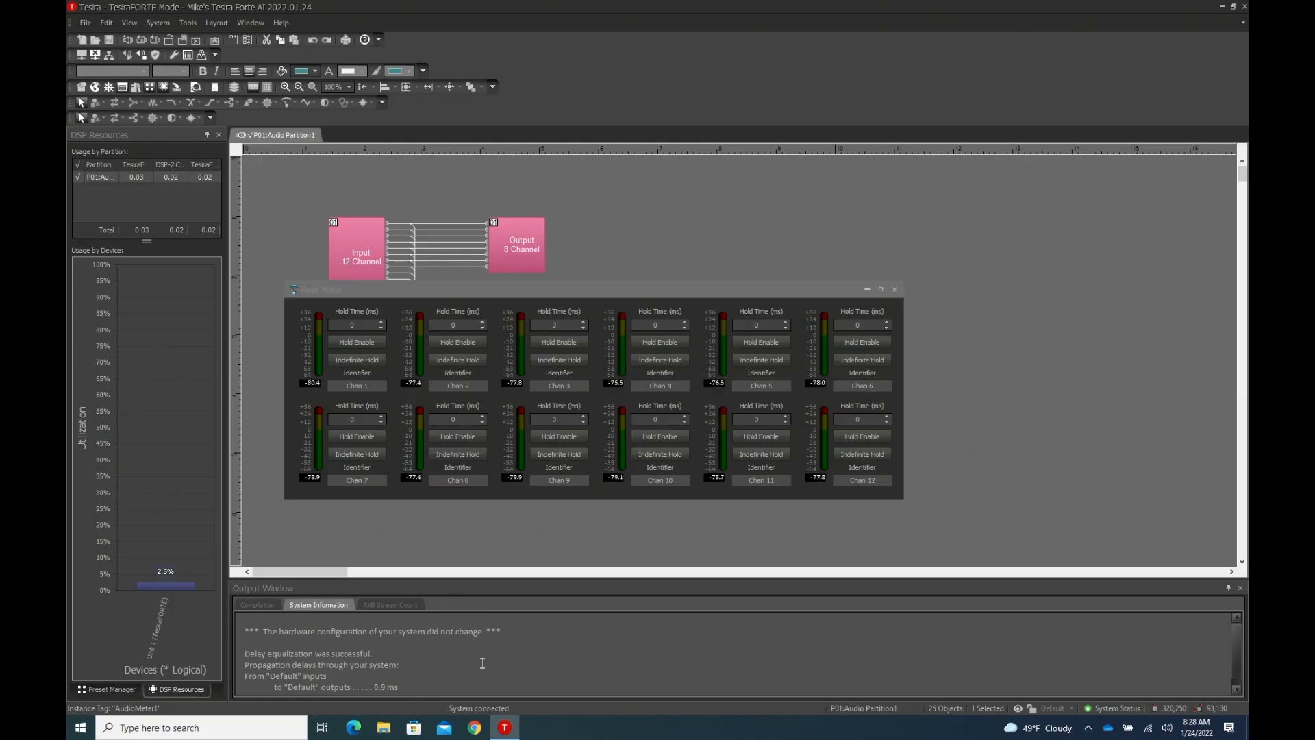
- Close the peak meter's controls, disconnect from the system and clear the TesiraFORTÉ device's configuration through device maintenance
{"action": "left_click", "coordinate": [894, 289]}
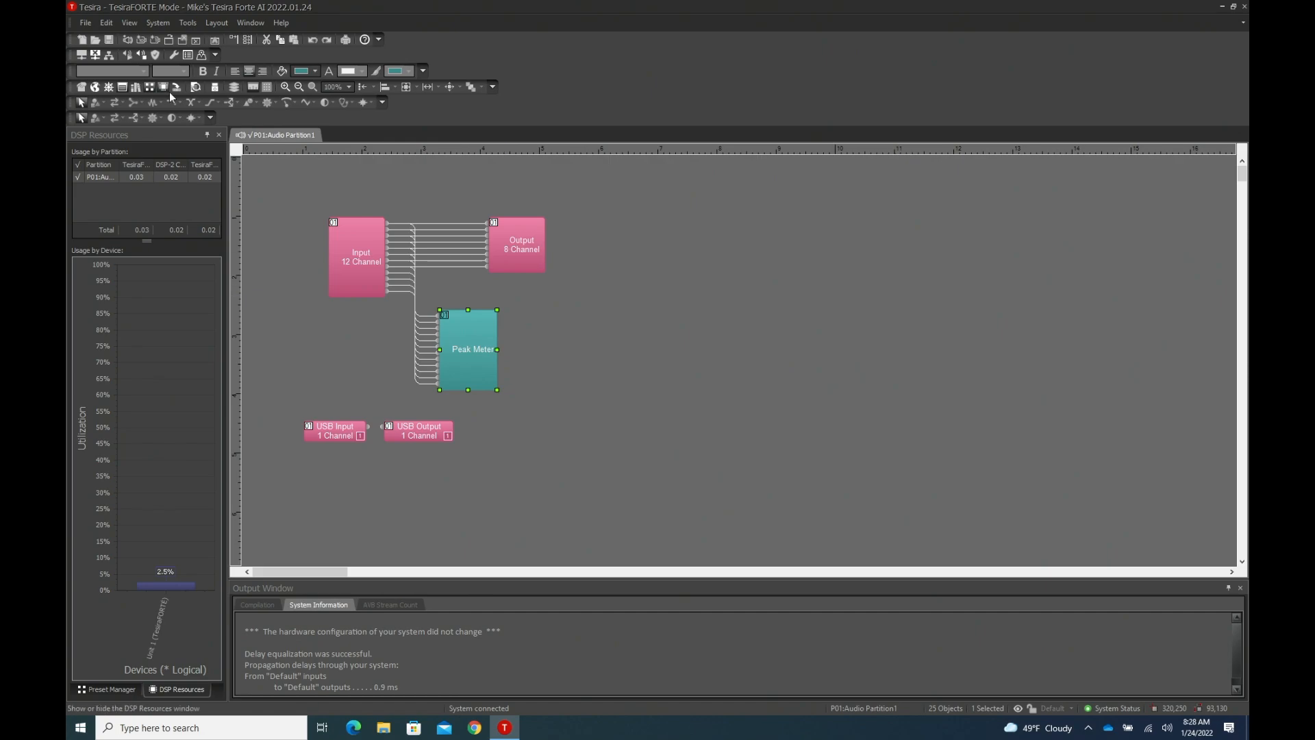
{"action": "left_click", "coordinate": [96, 53]}
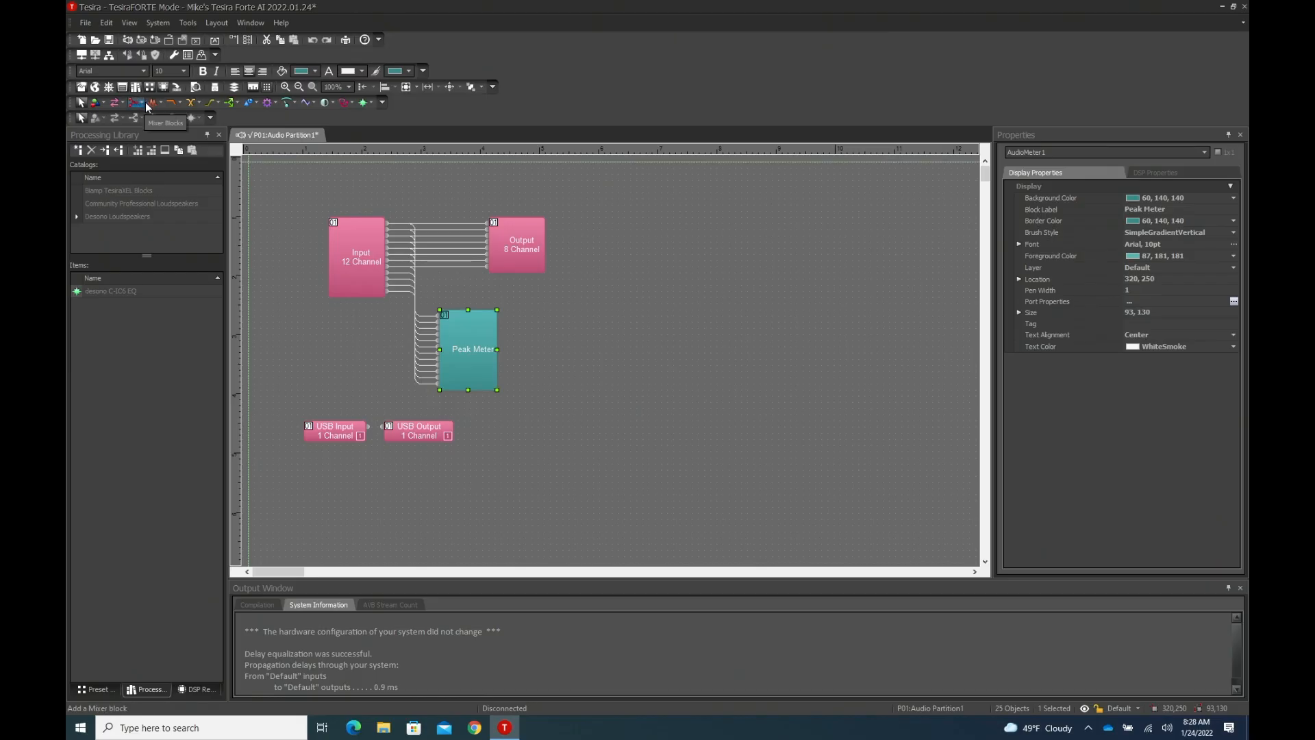
{"action": "left_click", "coordinate": [158, 22]}
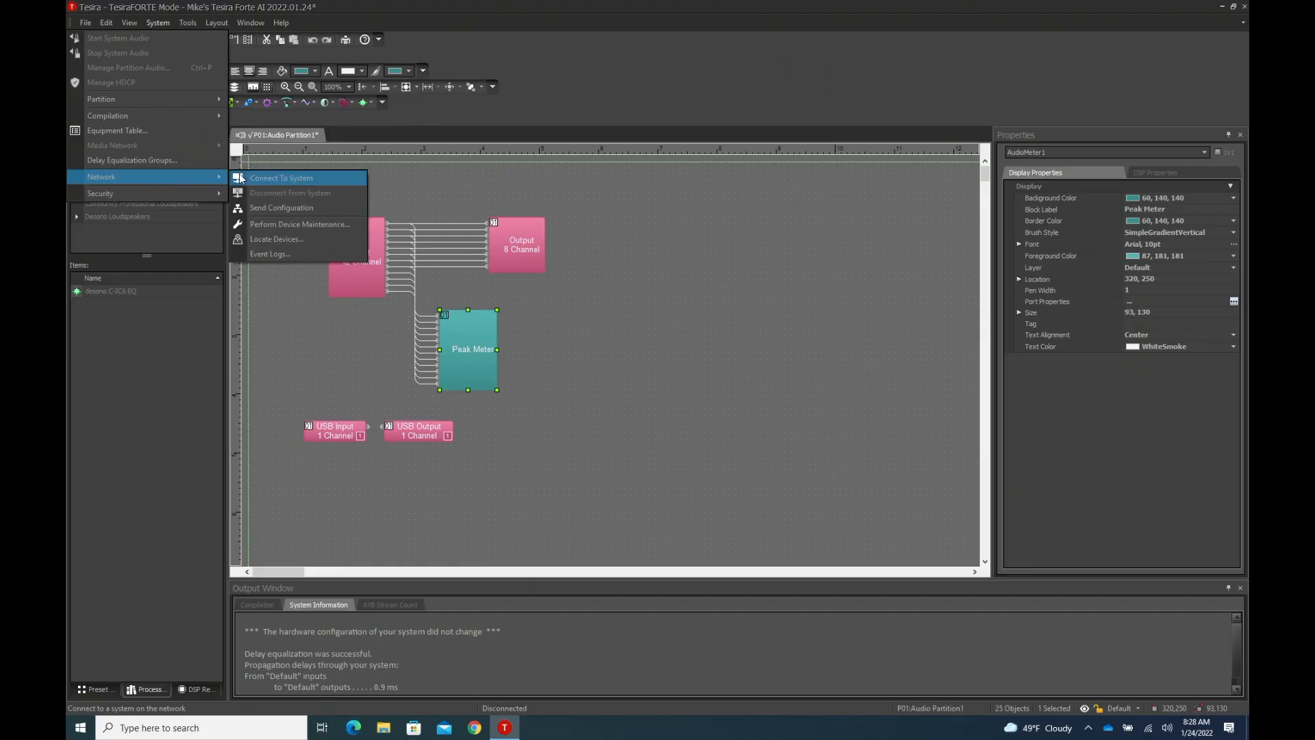
{"action": "left_click", "coordinate": [291, 222]}
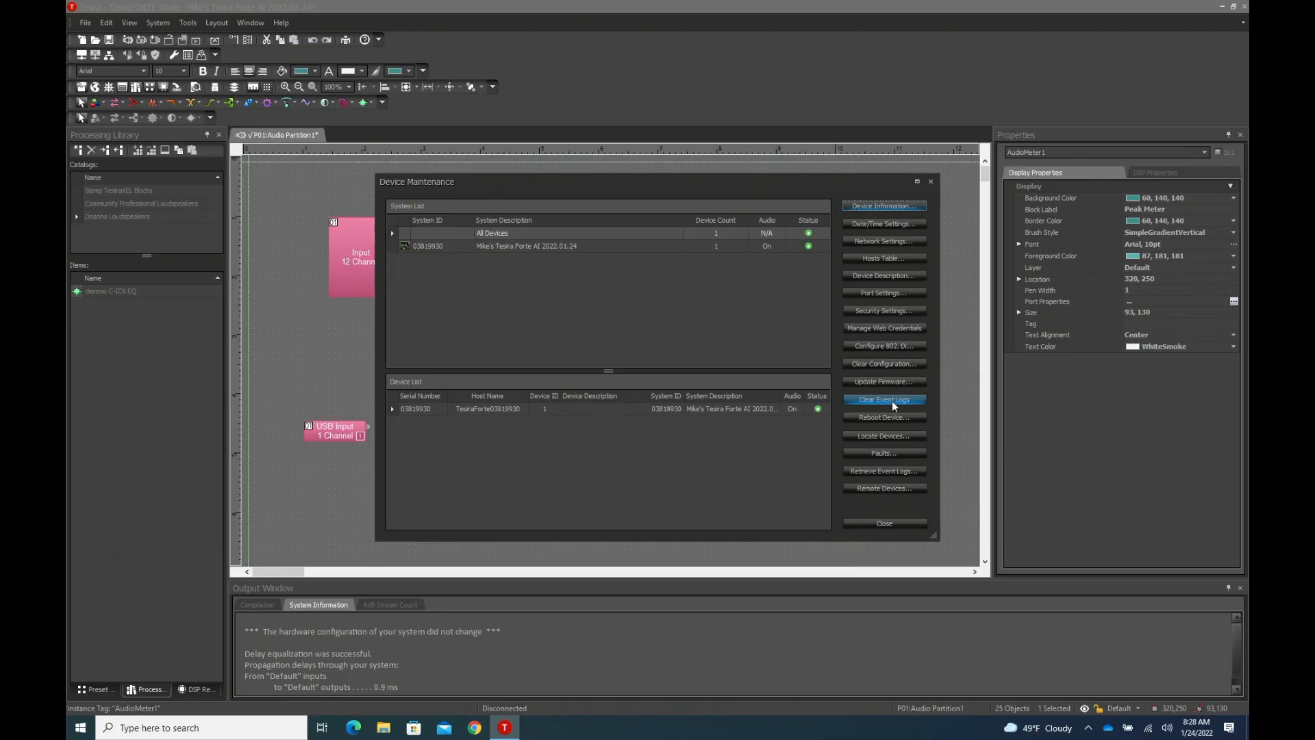
{"action": "left_click", "coordinate": [895, 362]}
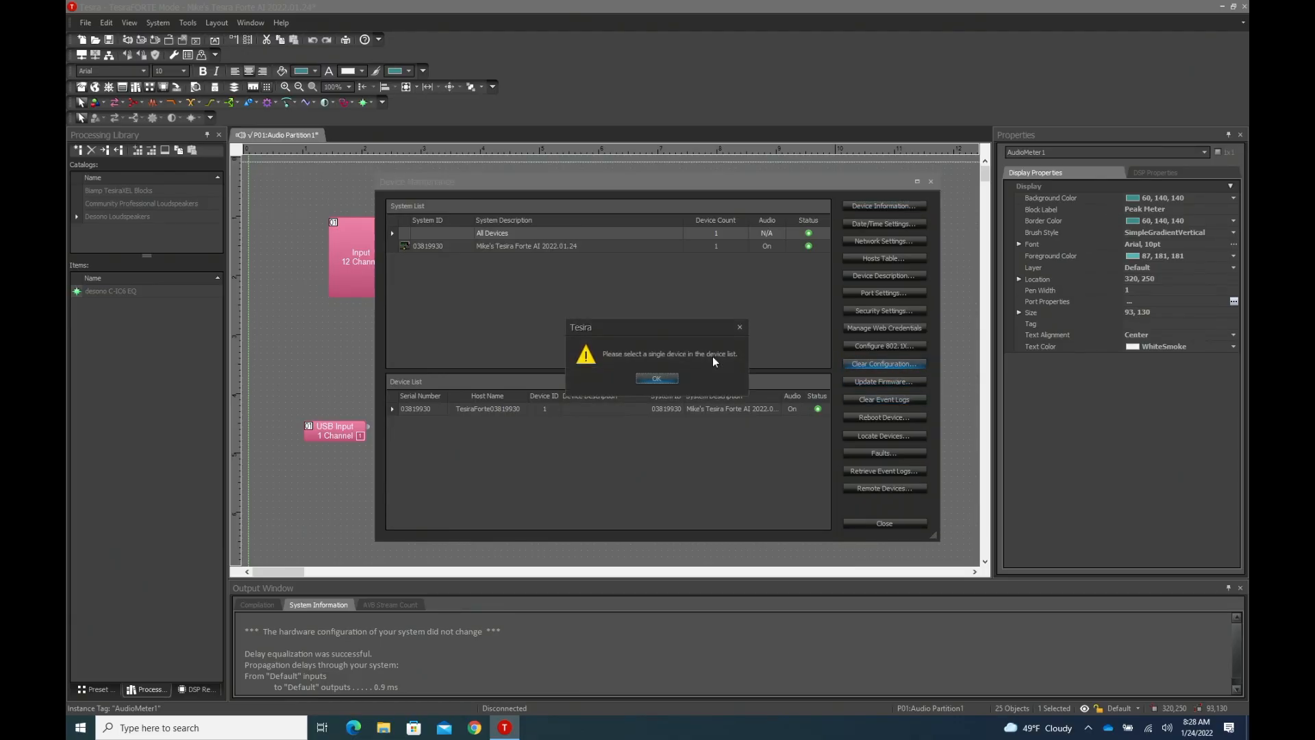
{"action": "left_click", "coordinate": [667, 378]}
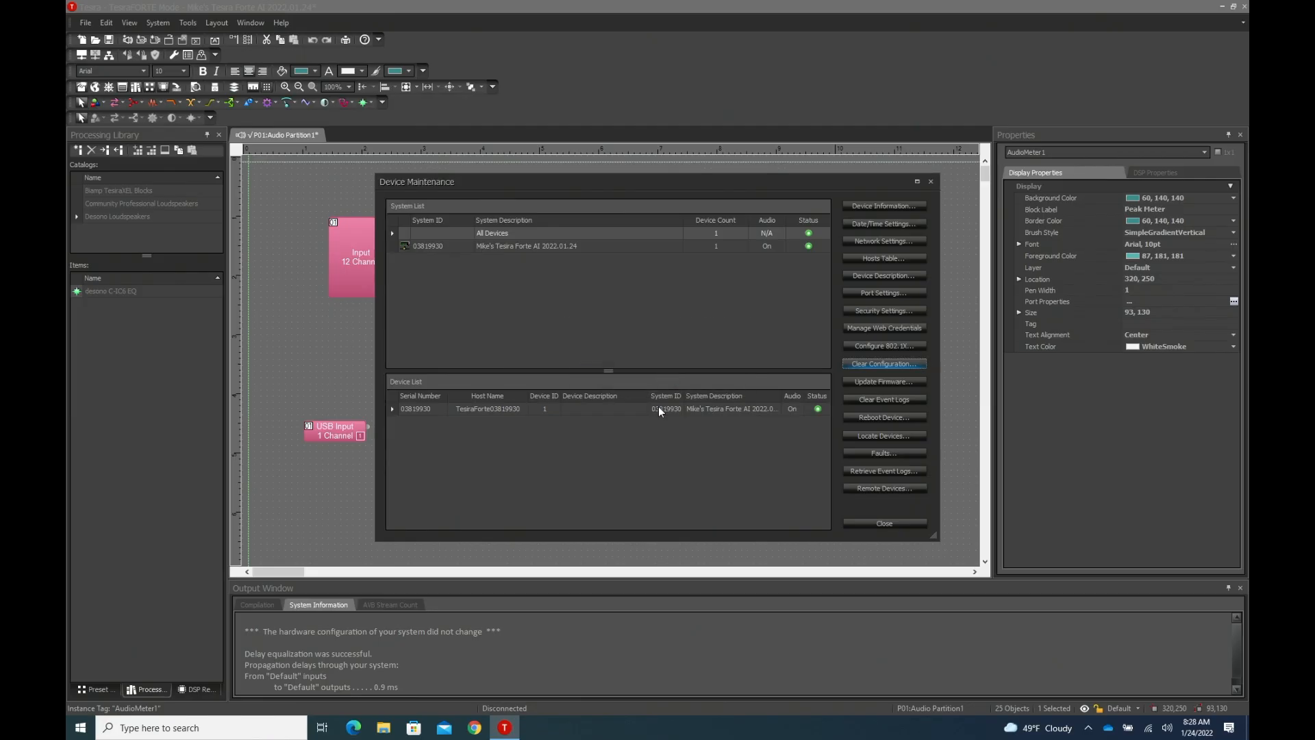
{"action": "left_click", "coordinate": [659, 409]}
{"action": "left_click", "coordinate": [873, 361]}
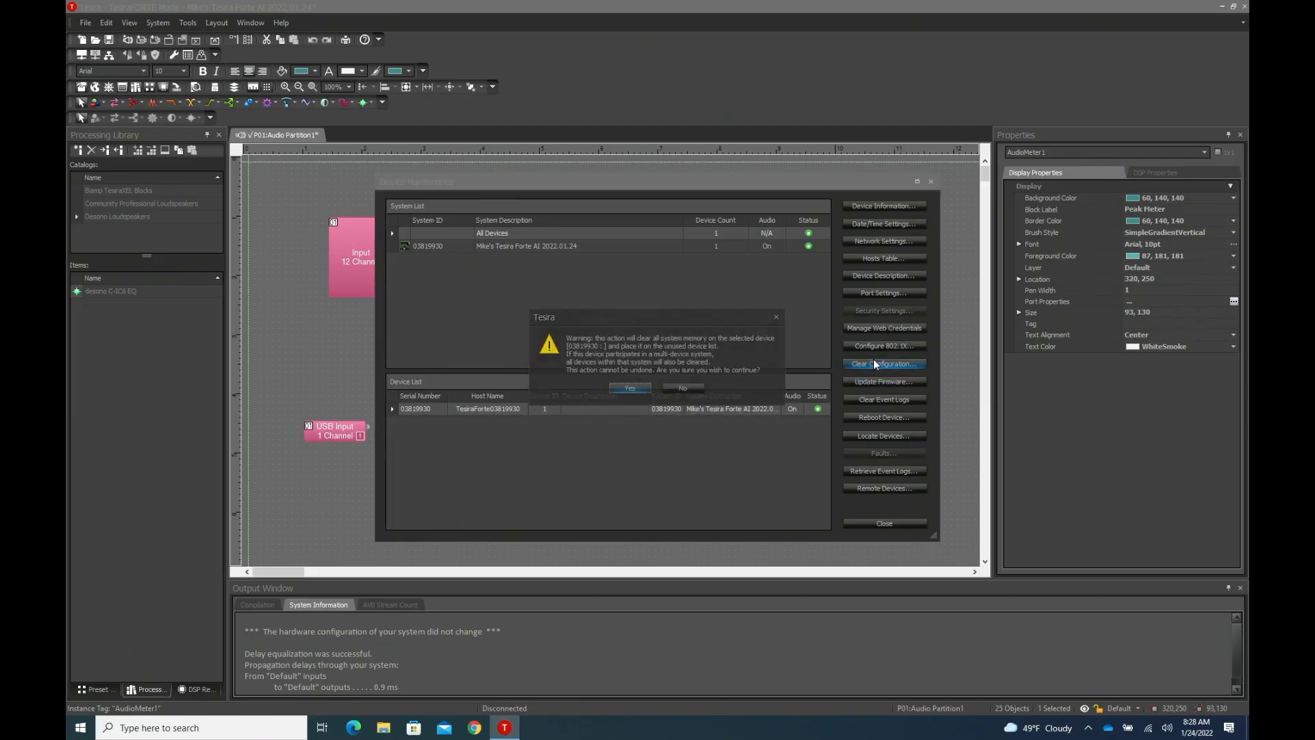
{"action": "left_click", "coordinate": [630, 389]}
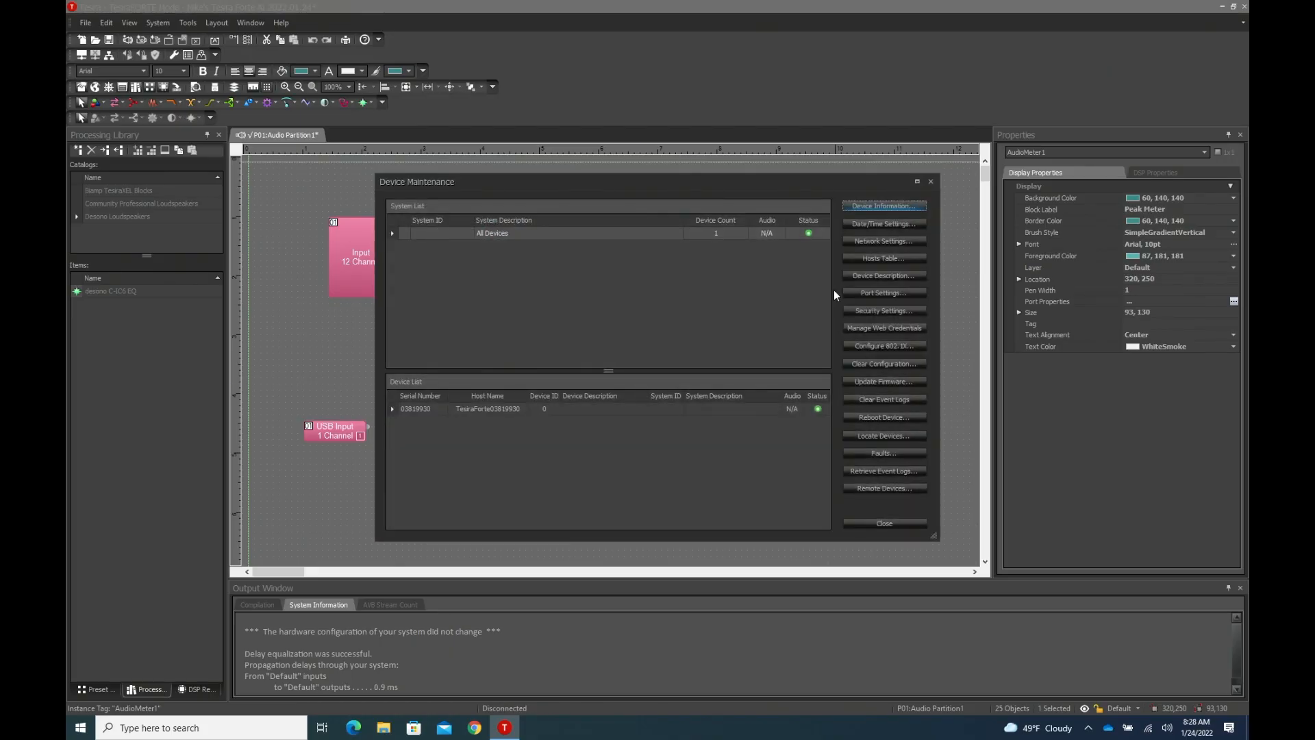
- Change the device's host name to MikesBiamp in its network settings and close device maintenance
{"action": "left_click", "coordinate": [883, 241]}
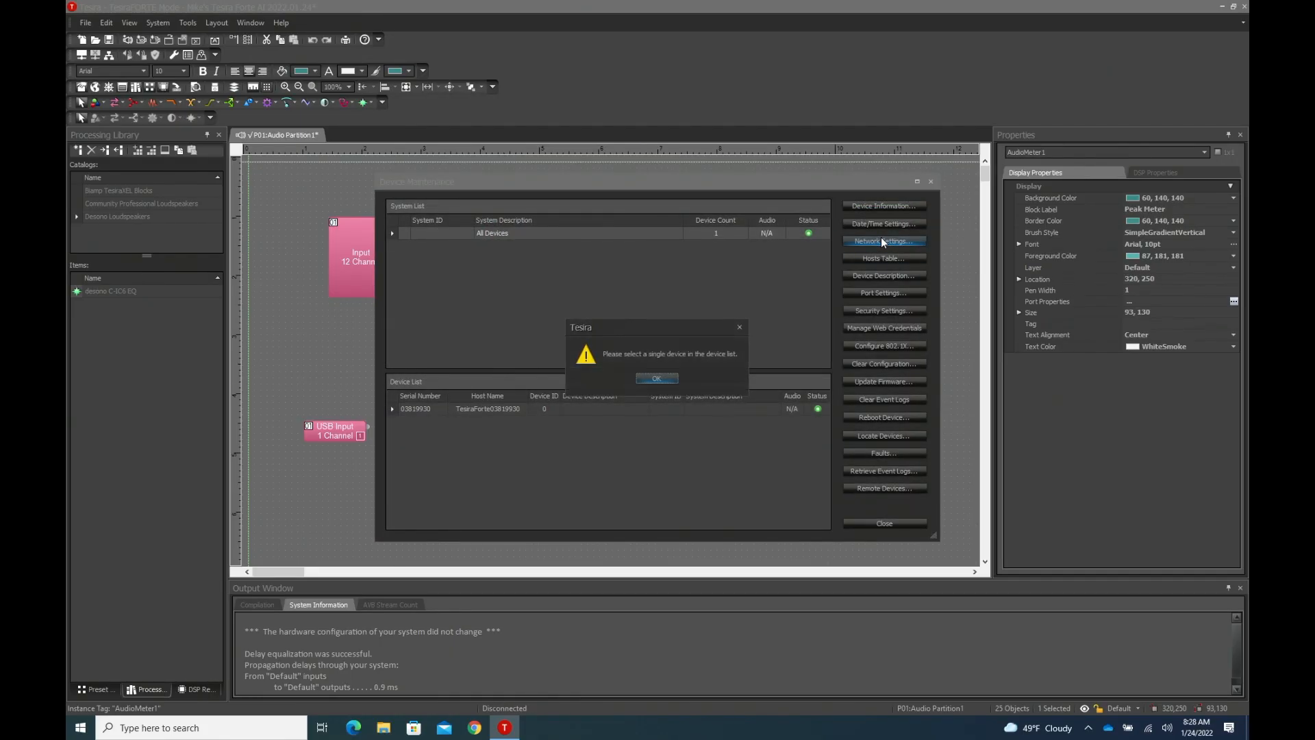
{"action": "left_click", "coordinate": [656, 378]}
{"action": "left_click", "coordinate": [660, 409]}
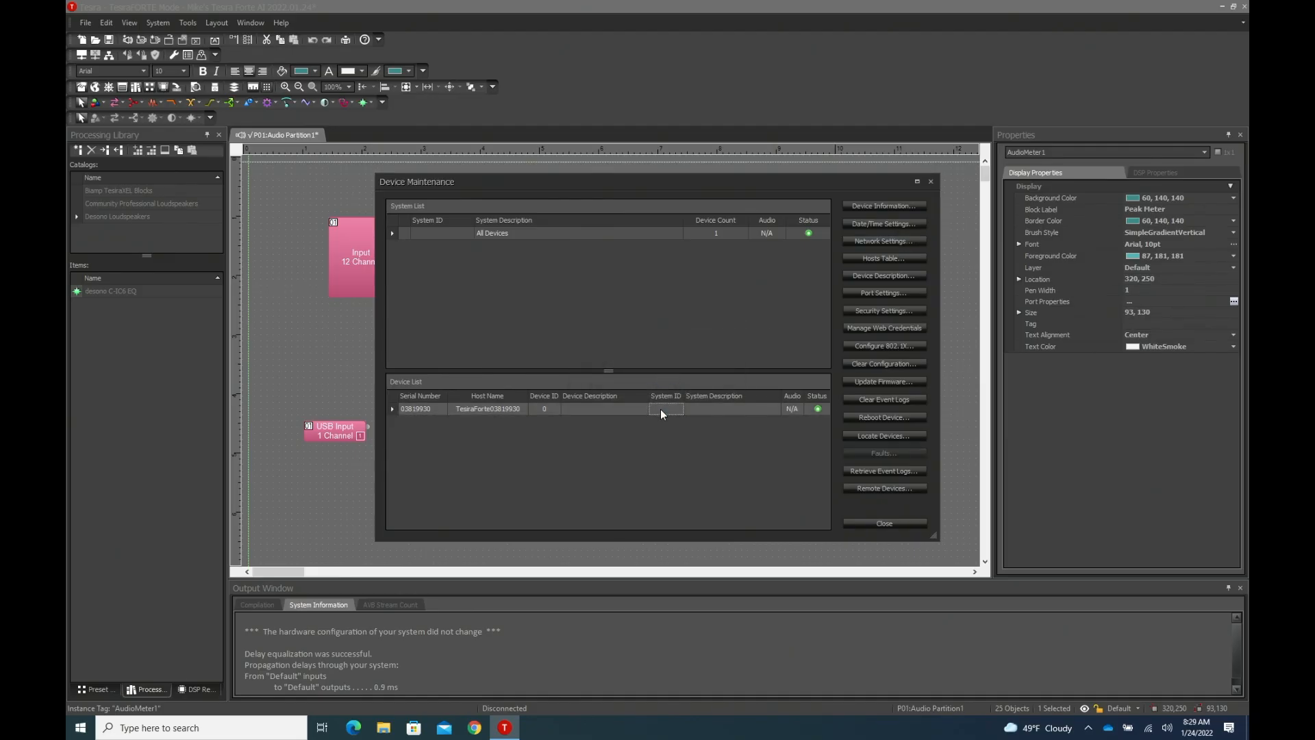
{"action": "left_click", "coordinate": [898, 238]}
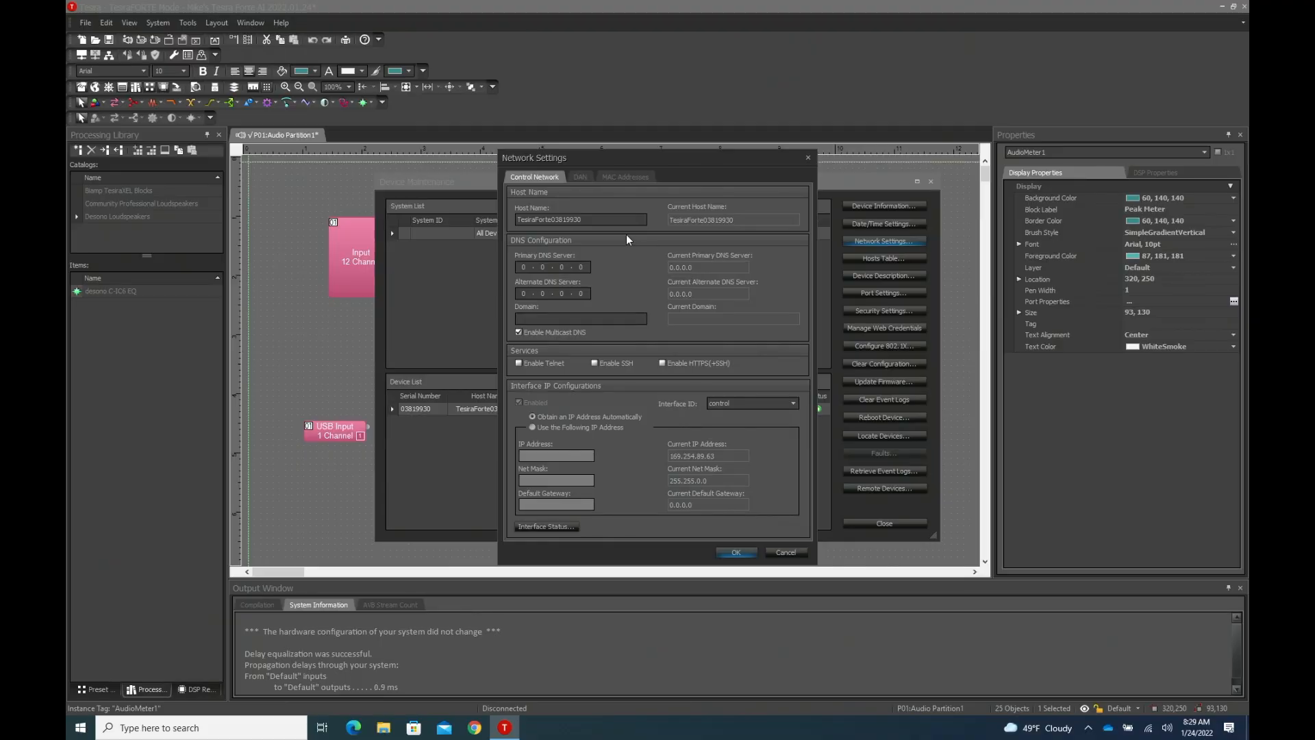
{"action": "double_click", "coordinate": [606, 217]}
{"action": "type", "text": "MikesBiamp"}
{"action": "left_click", "coordinate": [737, 551]}
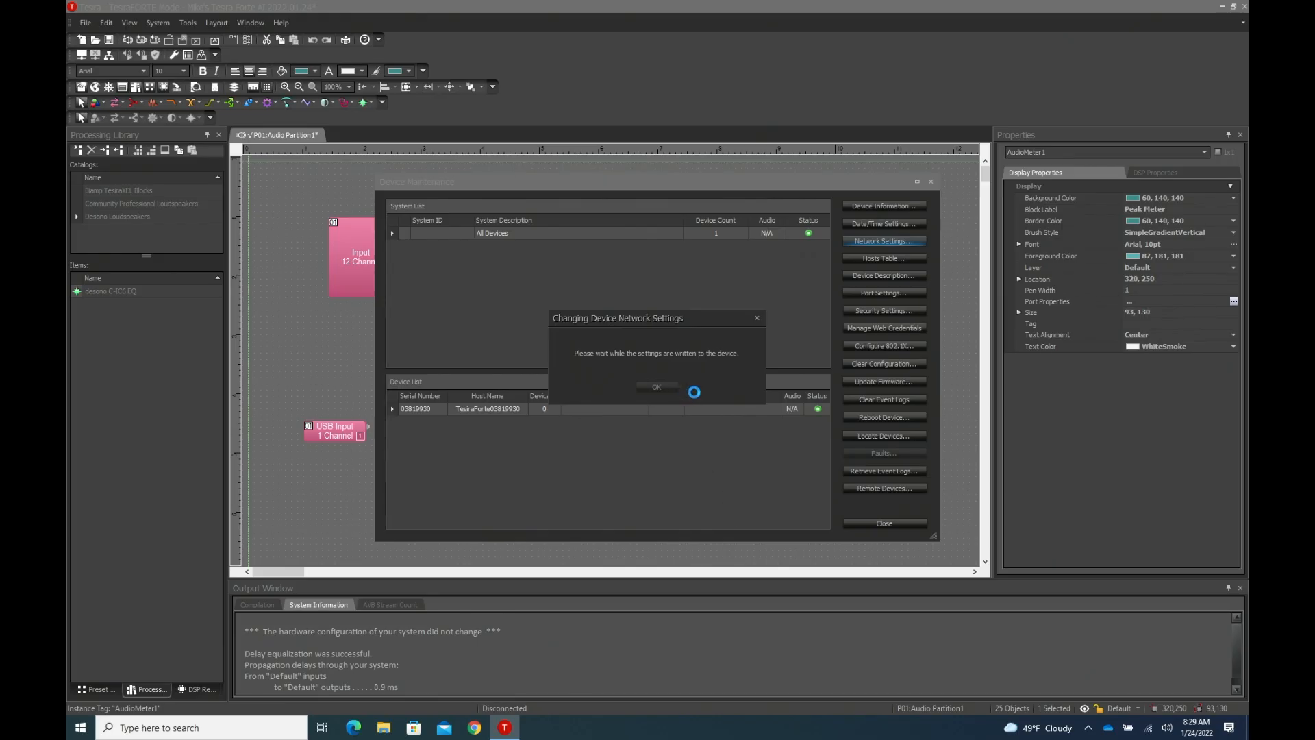
{"action": "left_click", "coordinate": [657, 388]}
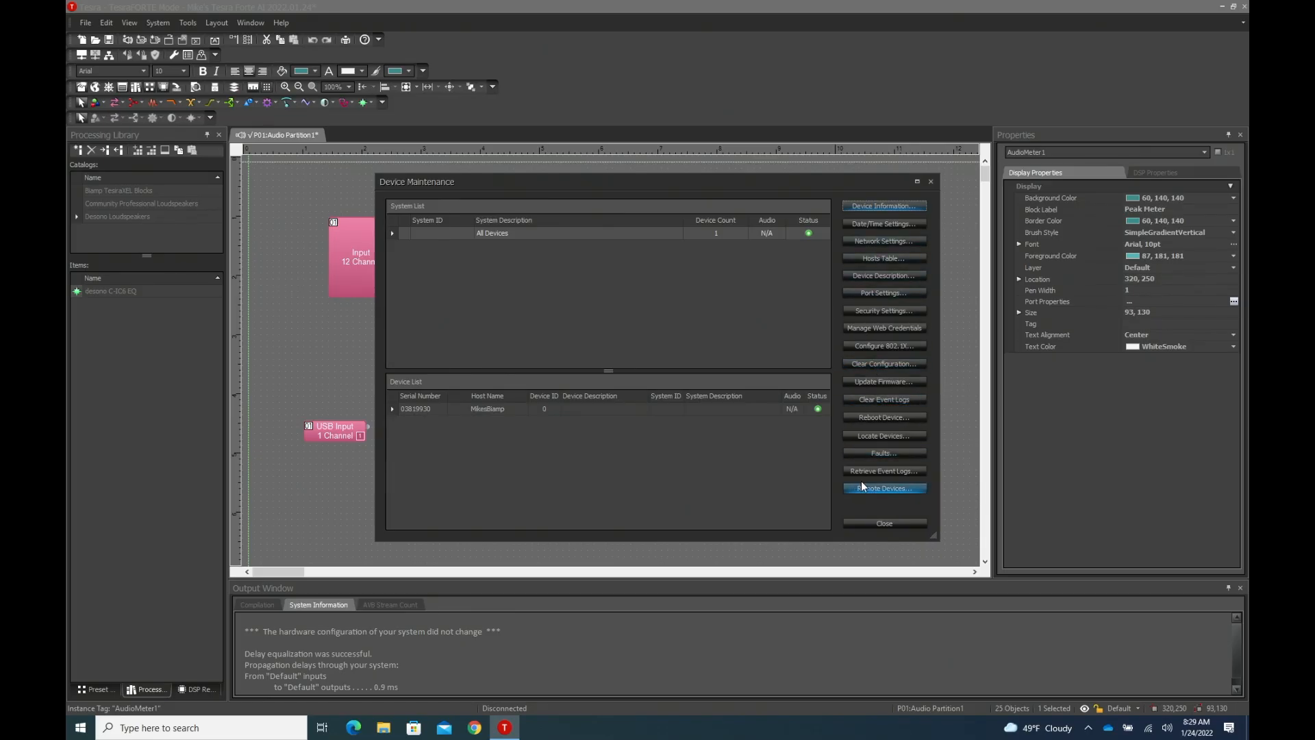
{"action": "left_click", "coordinate": [880, 524]}
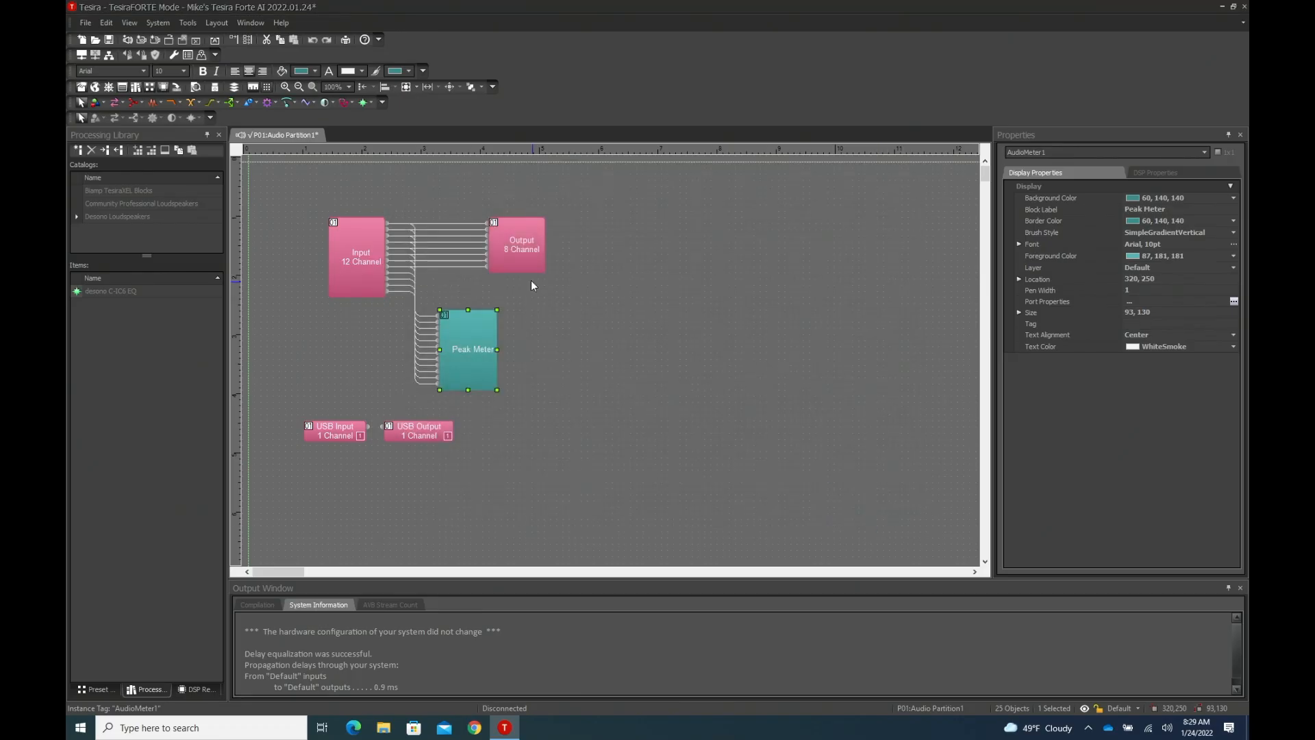
- Try to send the configuration, and assign Unit 1 to host name MikesBiamp in the equipment table, saving the layout
{"action": "left_click", "coordinate": [158, 22]}
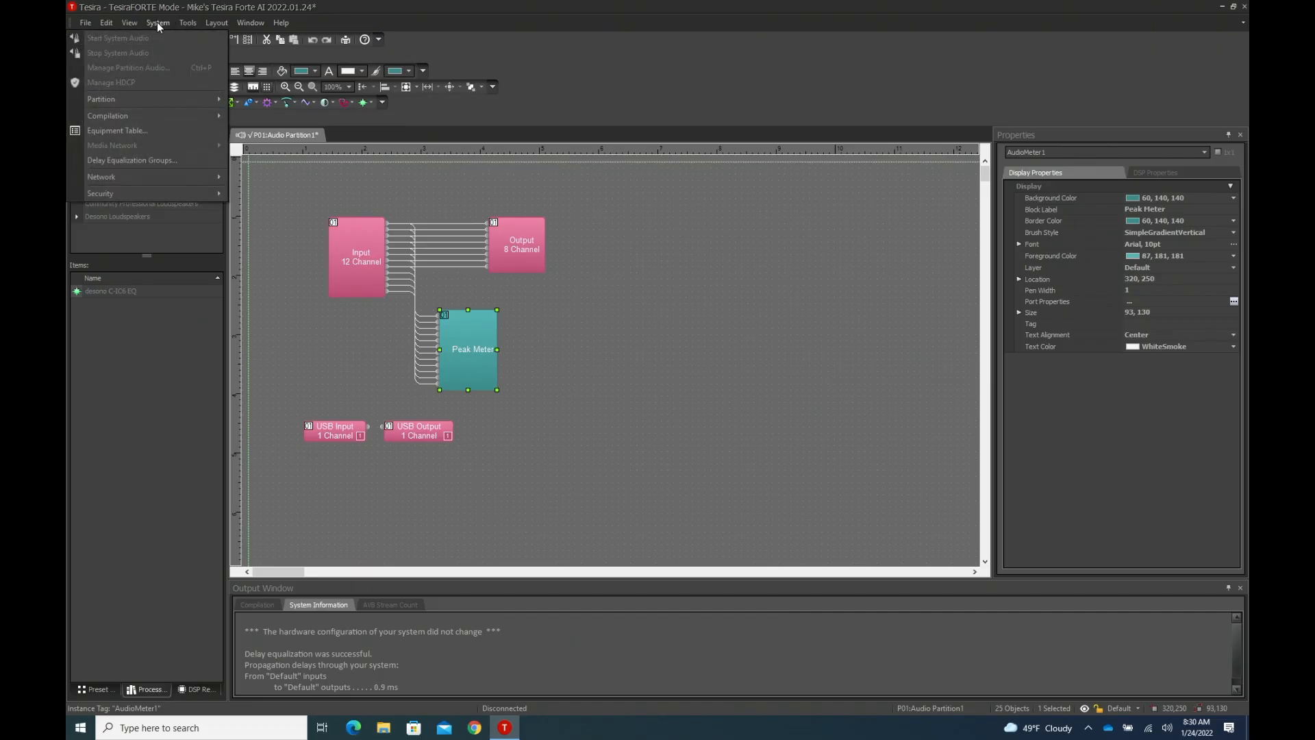
{"action": "mouse_move", "coordinate": [155, 179]}
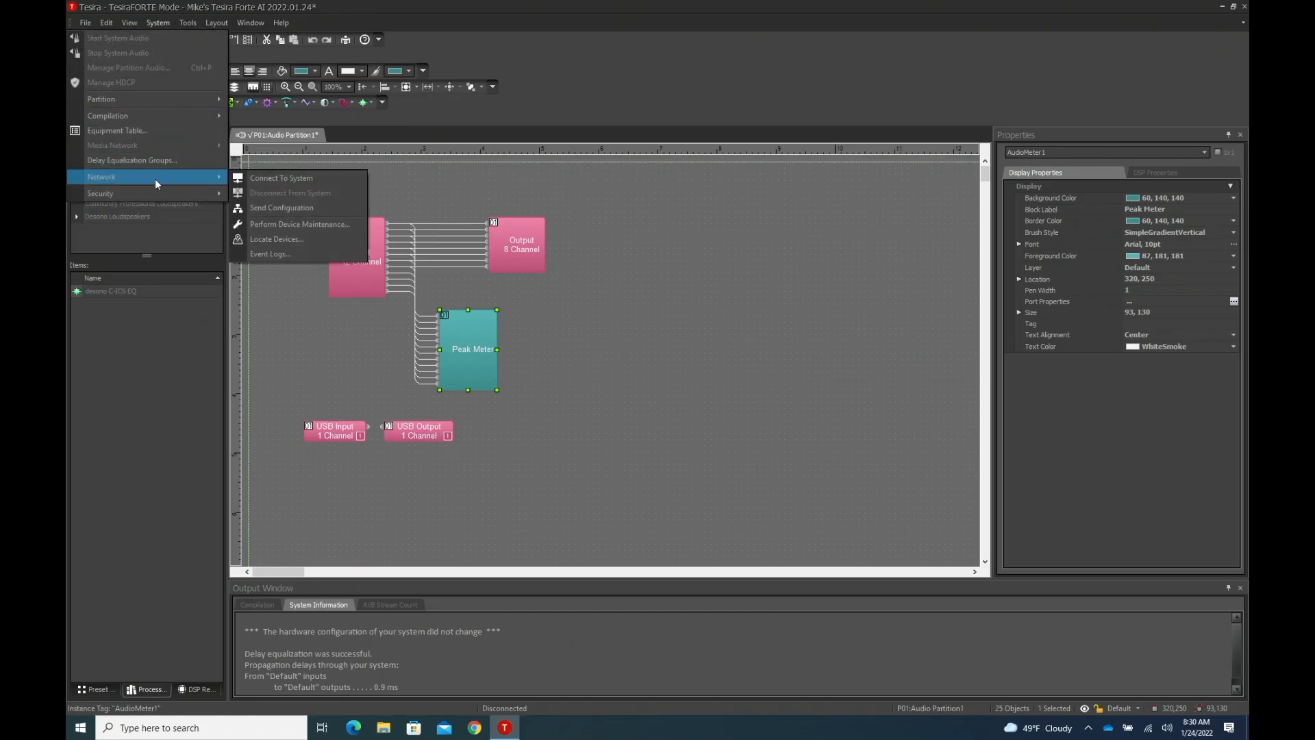
{"action": "left_click", "coordinate": [261, 207]}
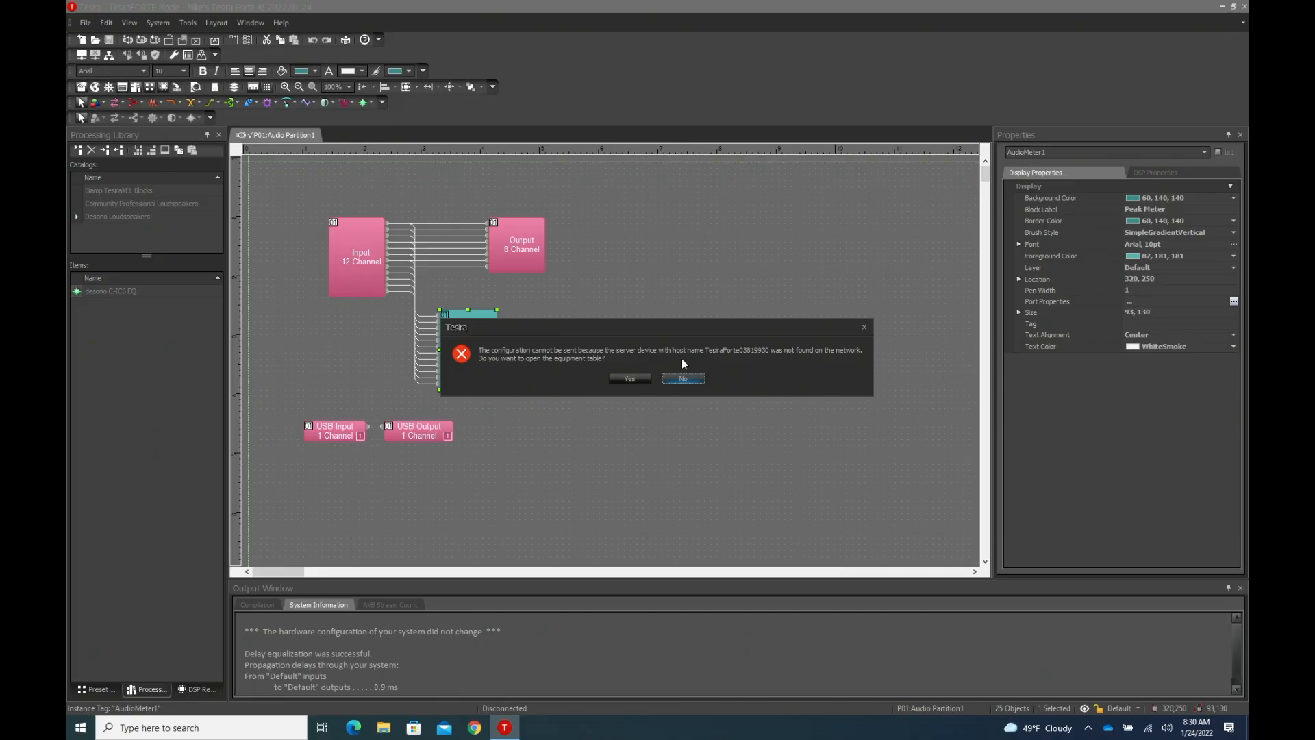
{"action": "left_click", "coordinate": [634, 377]}
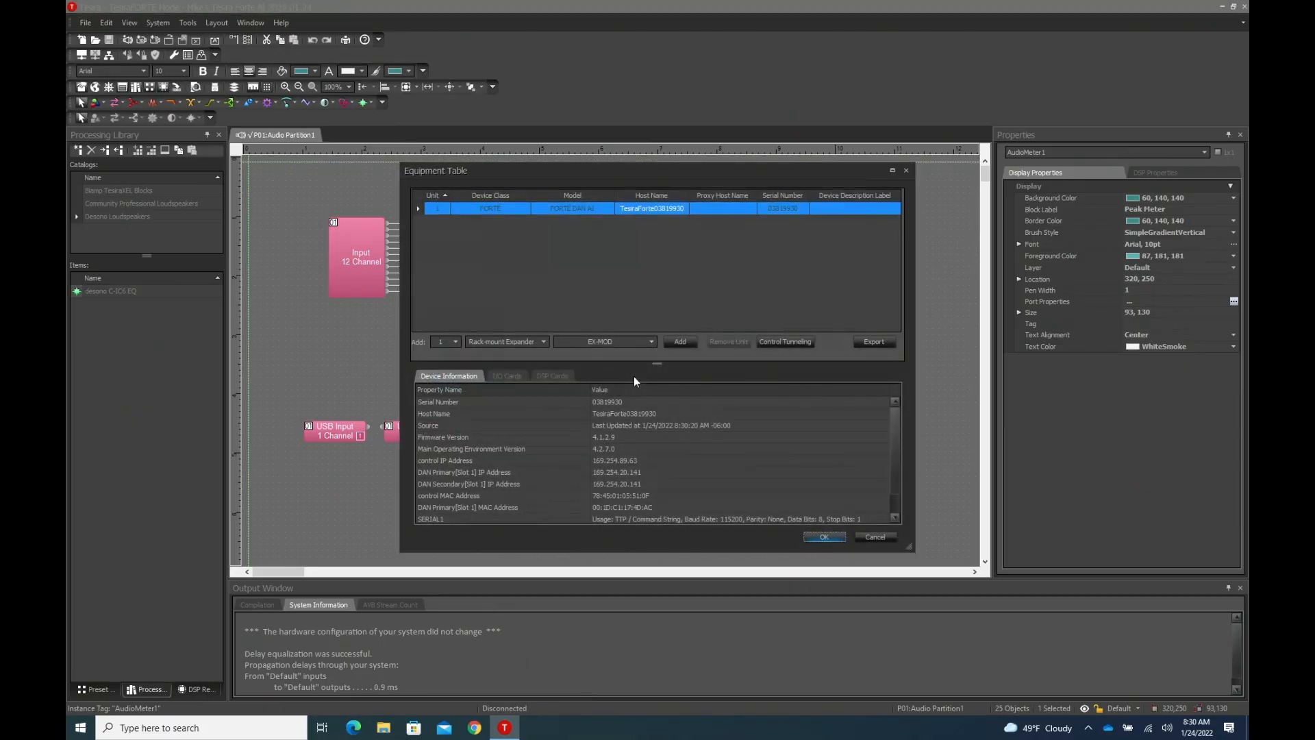
{"action": "left_click", "coordinate": [682, 209]}
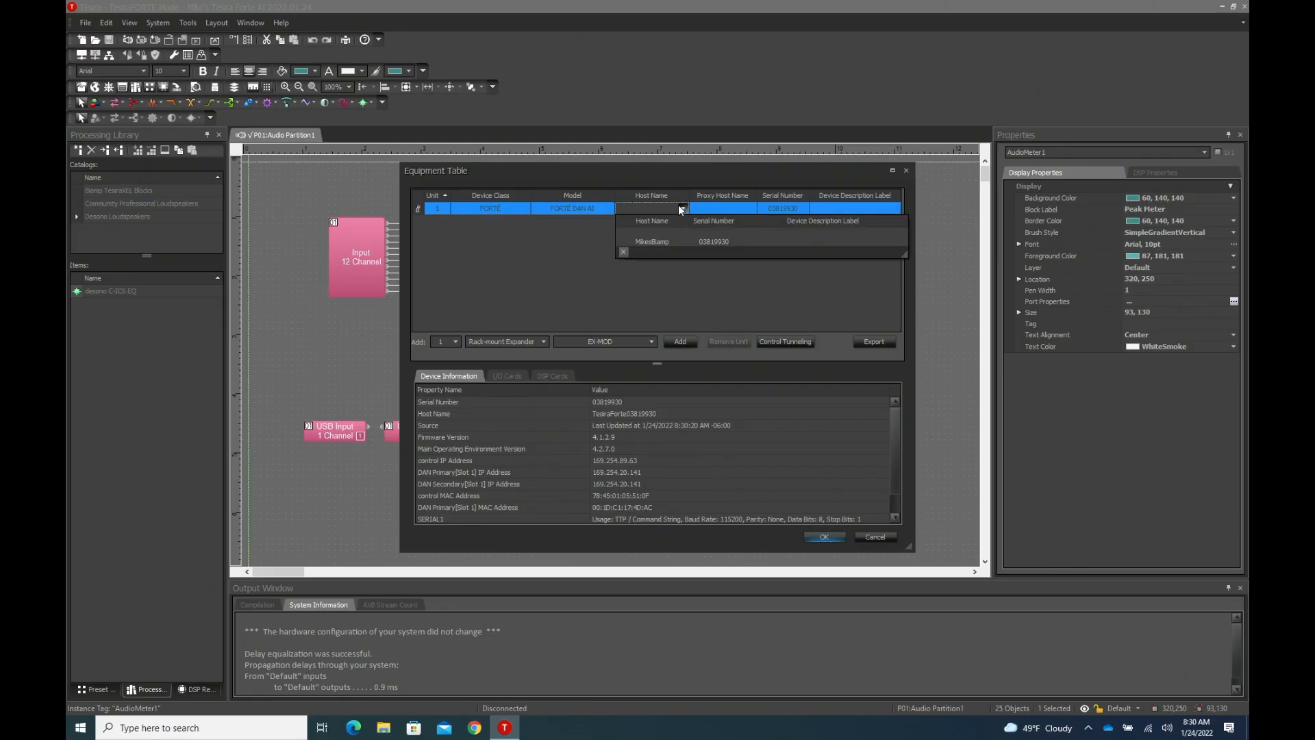
{"action": "left_click", "coordinate": [670, 242]}
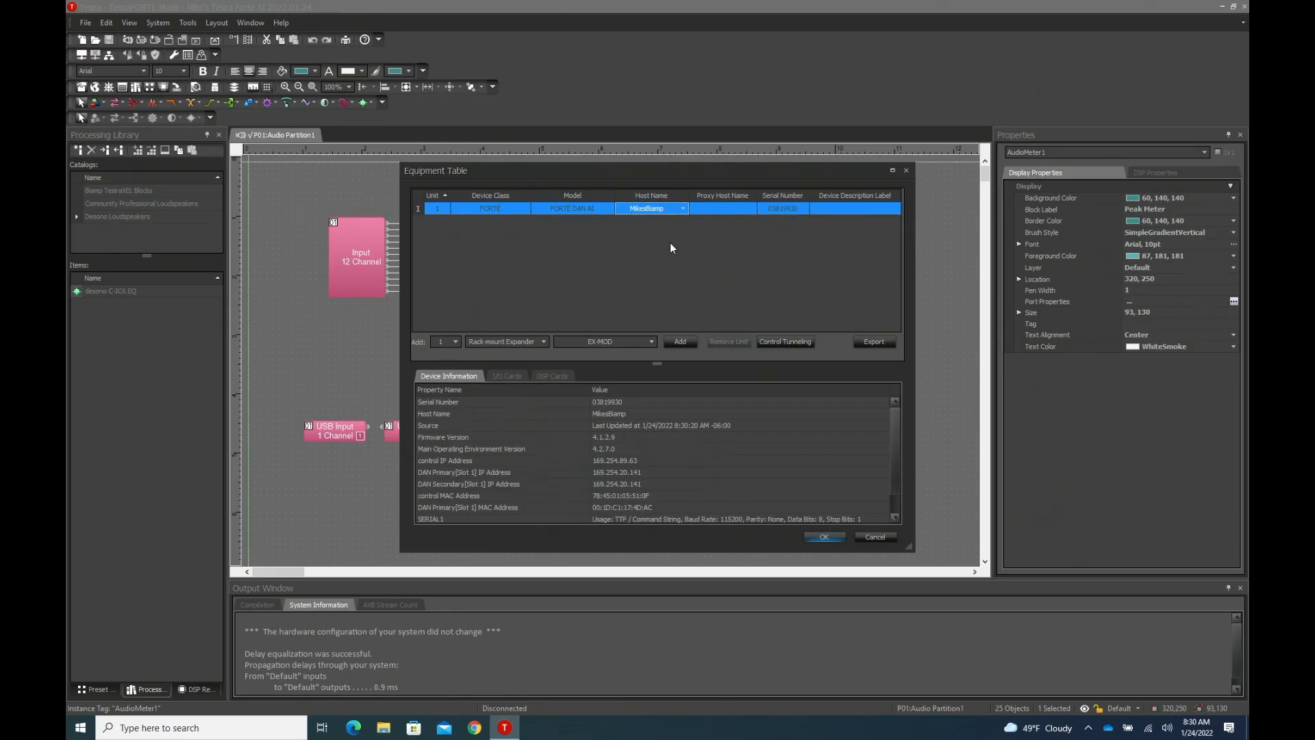
{"action": "left_click", "coordinate": [823, 536]}
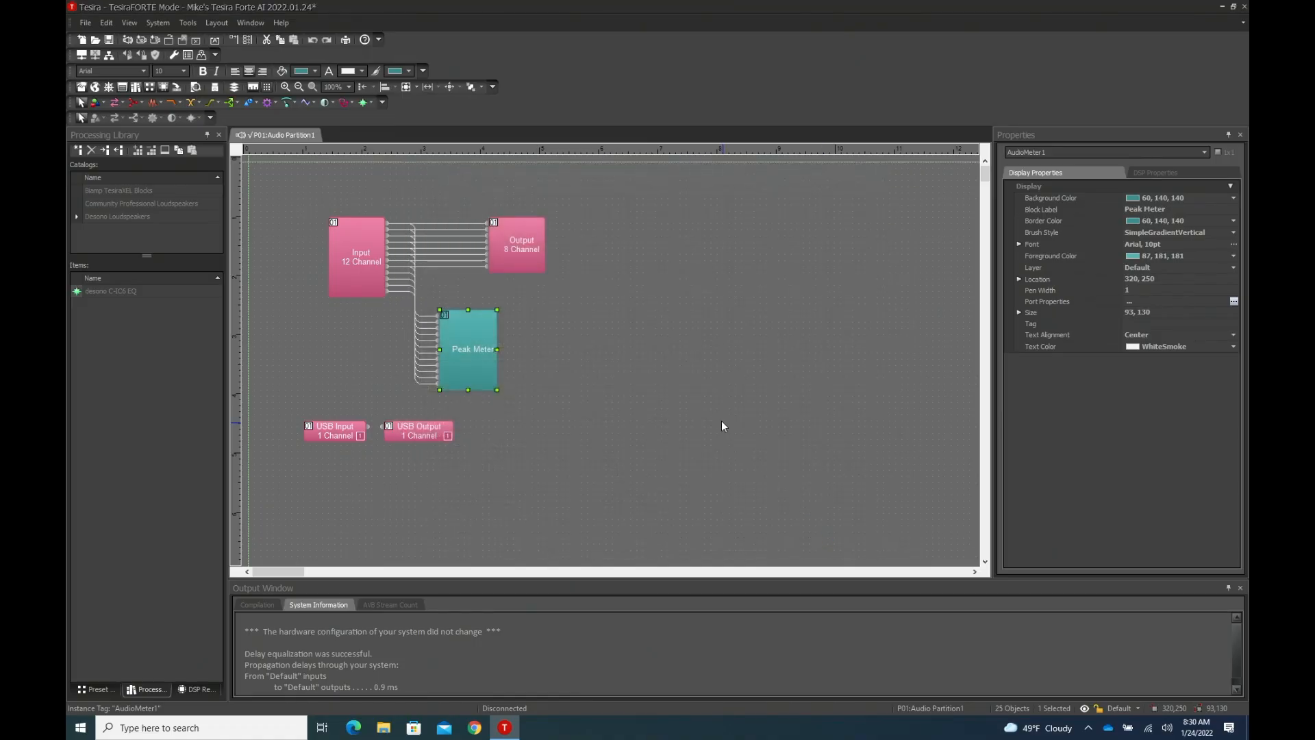
{"action": "key", "text": "ctrl+s"}
- Send the configuration to the renamed device, keeping the suggested description label, and start audio on all partitions
{"action": "left_click", "coordinate": [108, 55]}
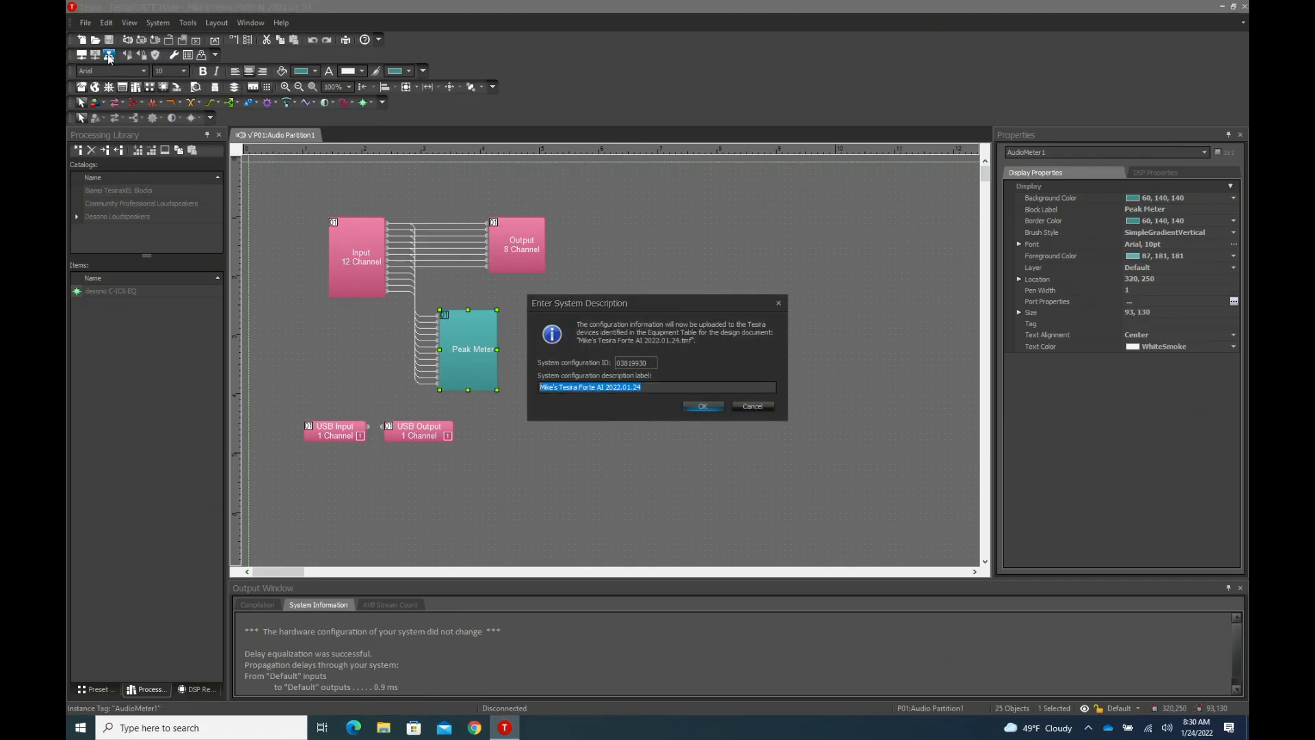
{"action": "left_click", "coordinate": [705, 406]}
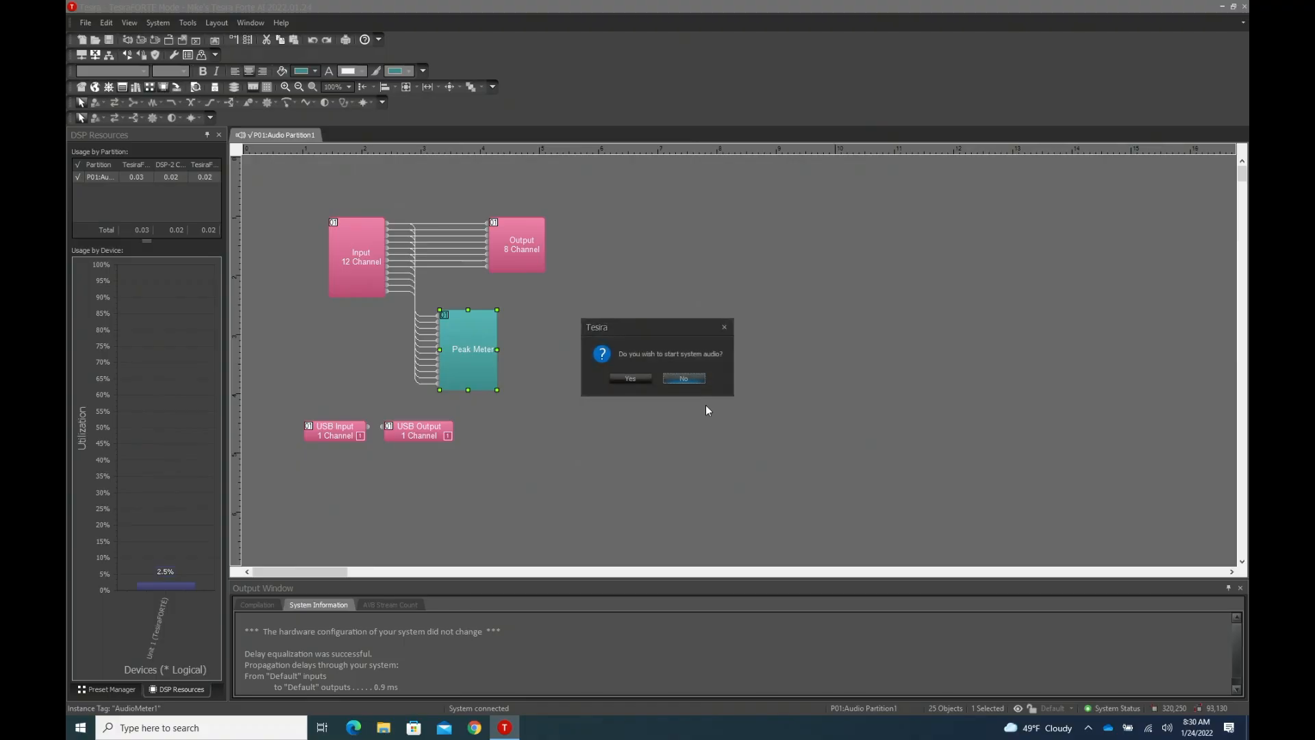
{"action": "left_click", "coordinate": [631, 379]}
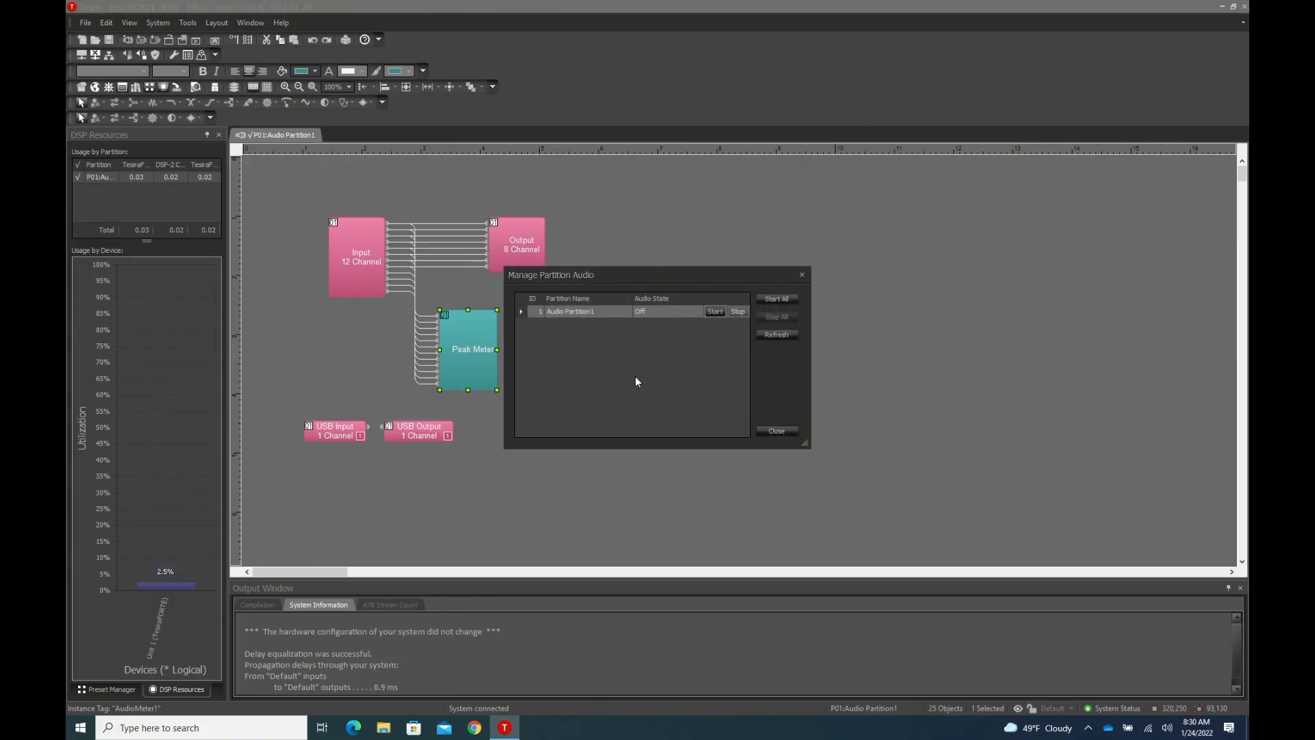
{"action": "left_click", "coordinate": [770, 299]}
{"action": "left_click", "coordinate": [781, 432]}
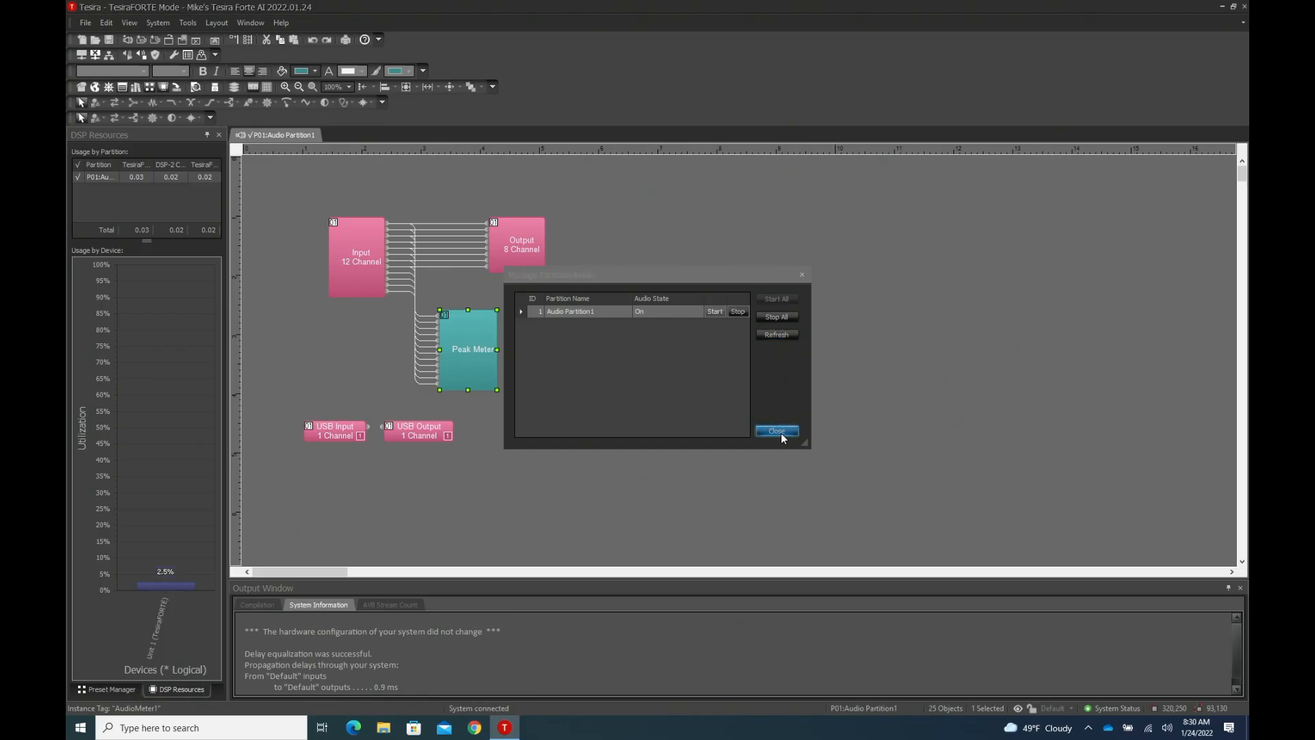